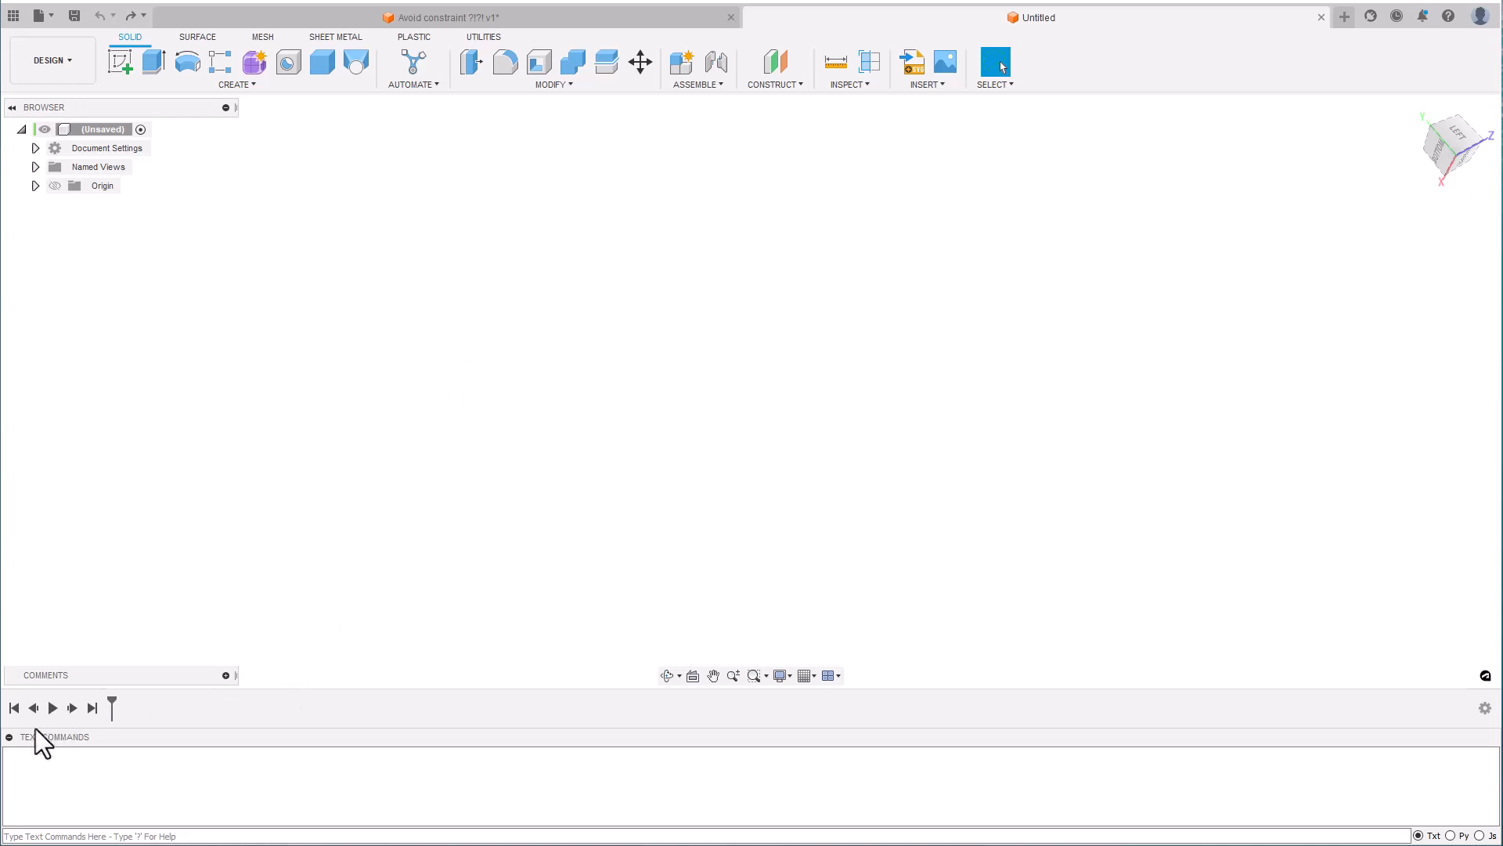
- Hide the text commands area and create an active internal standard component under the root assembly
click(8, 737)
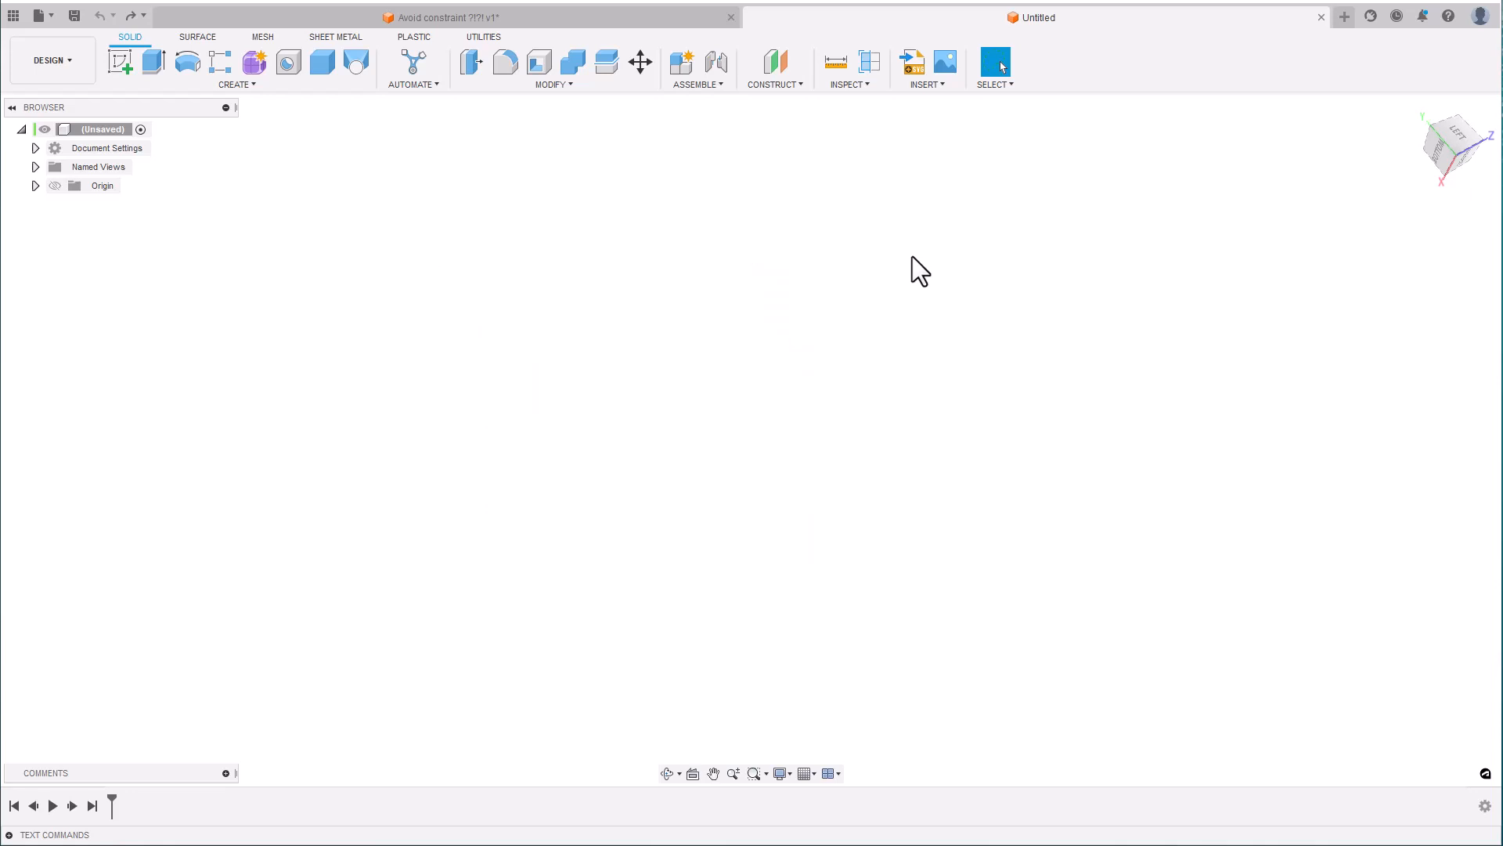
key(n)
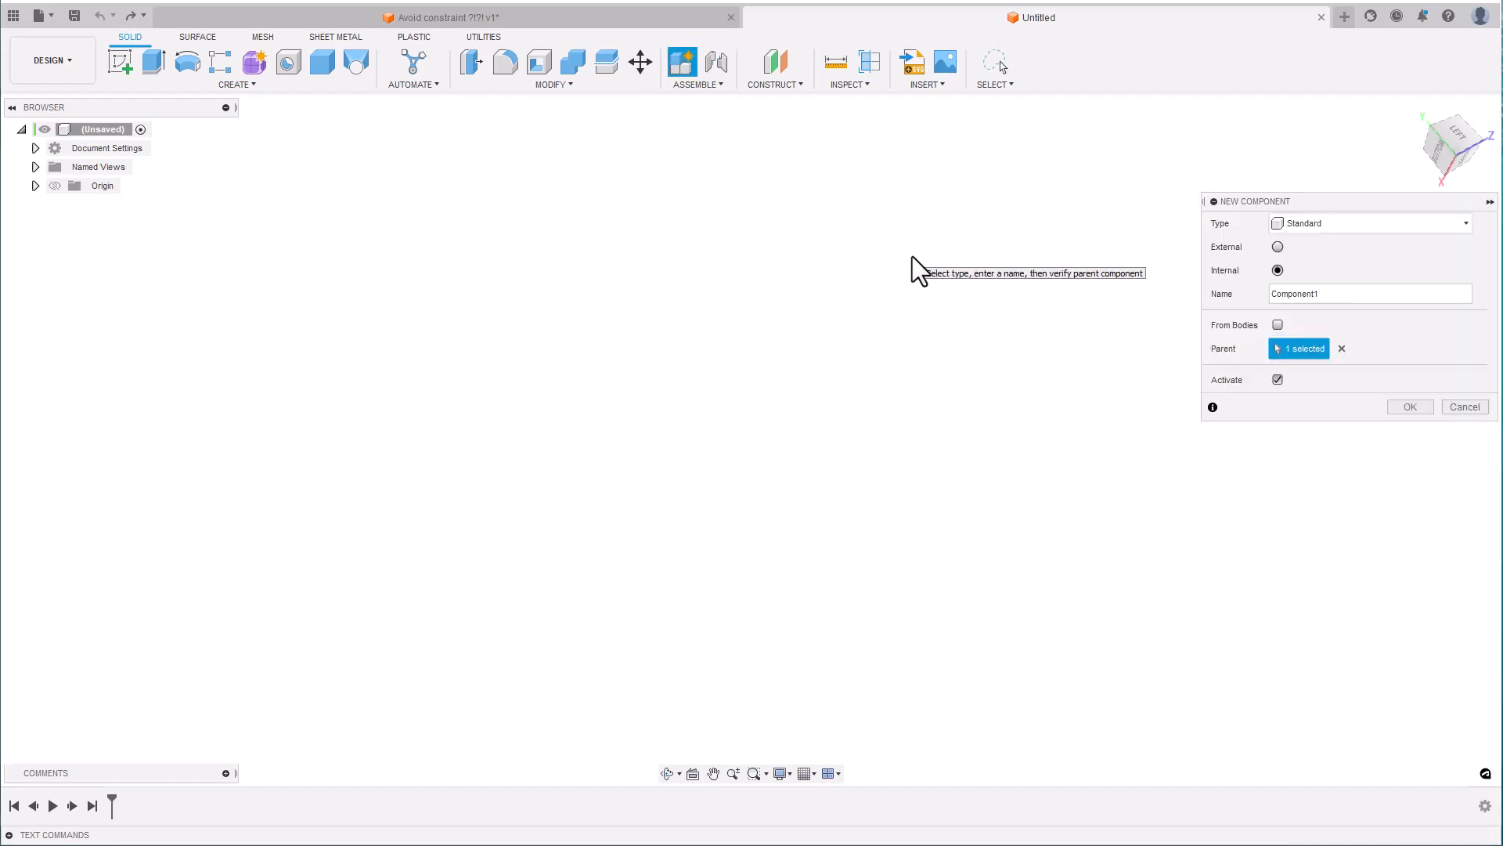
key(Return)
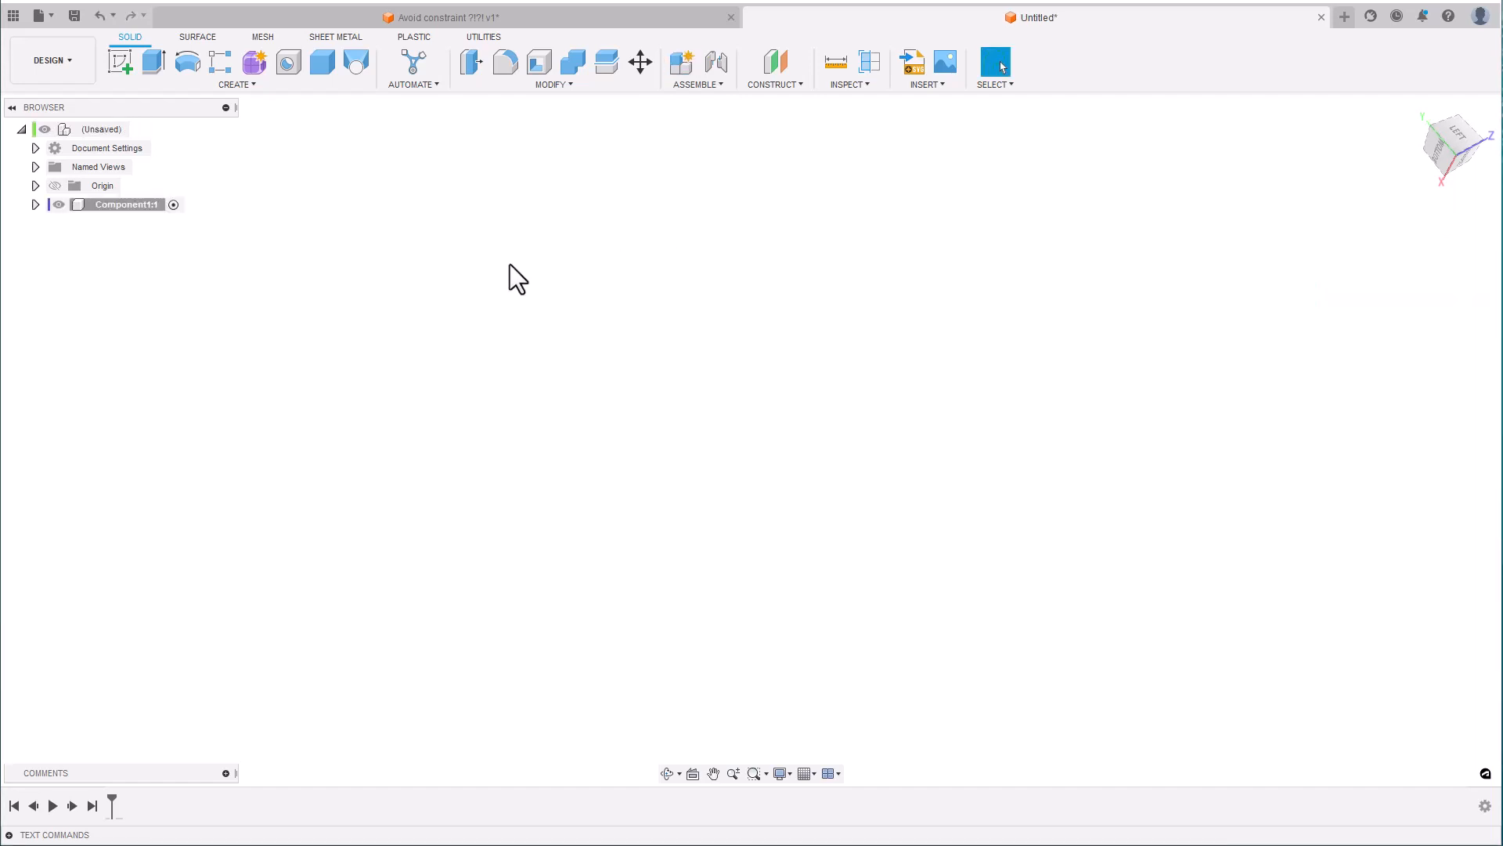
click(110, 206)
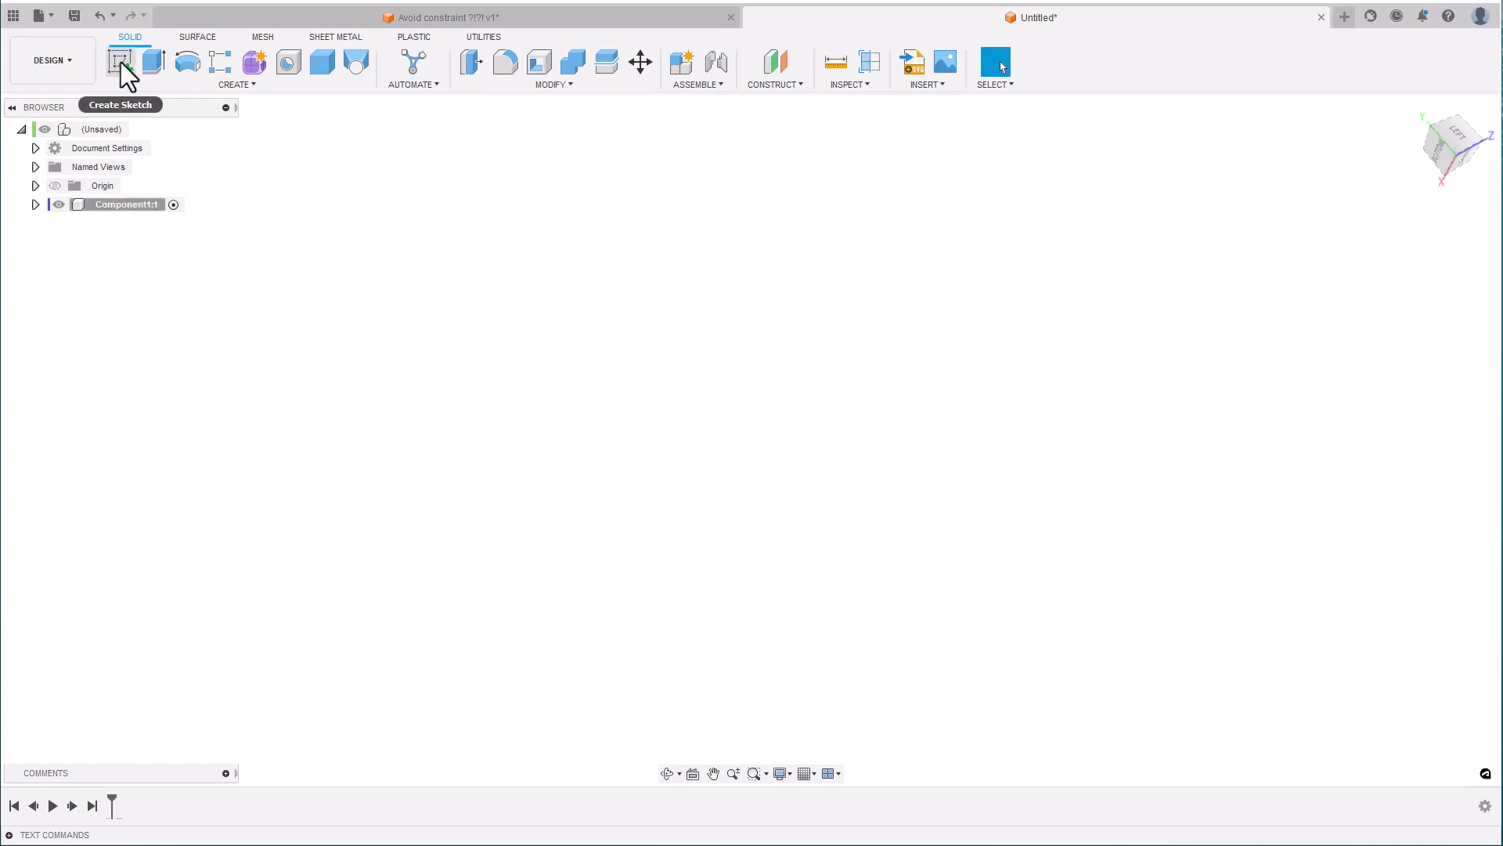
- Sketch a center rectangle about 53 by 40 mm at the origin on the horizontal plane and finish the sketch
click(121, 63)
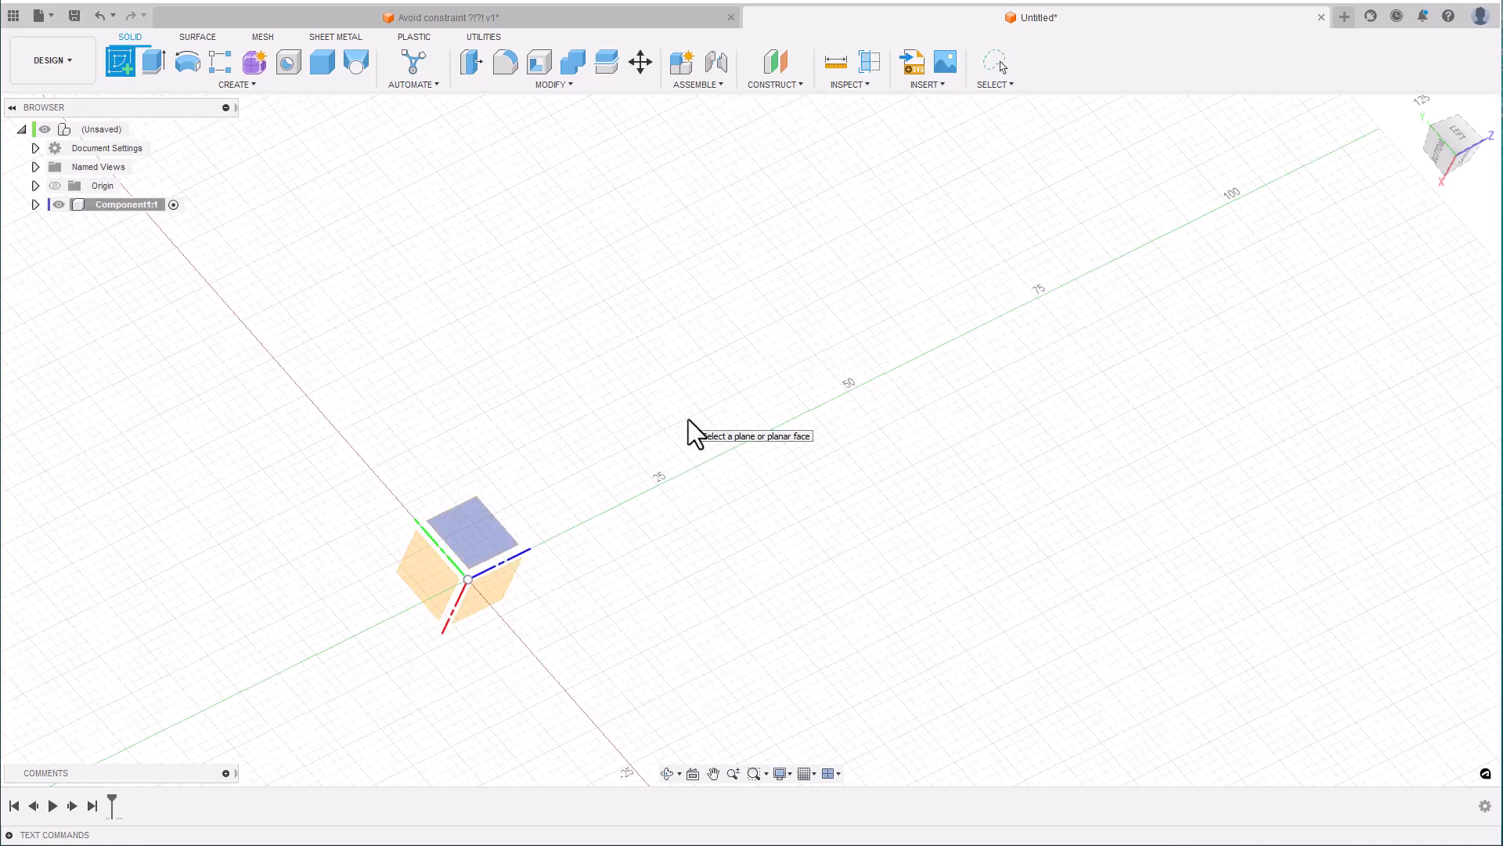
scroll(688, 420, down, 3)
shift+middle_drag(688, 420, 1372, 136)
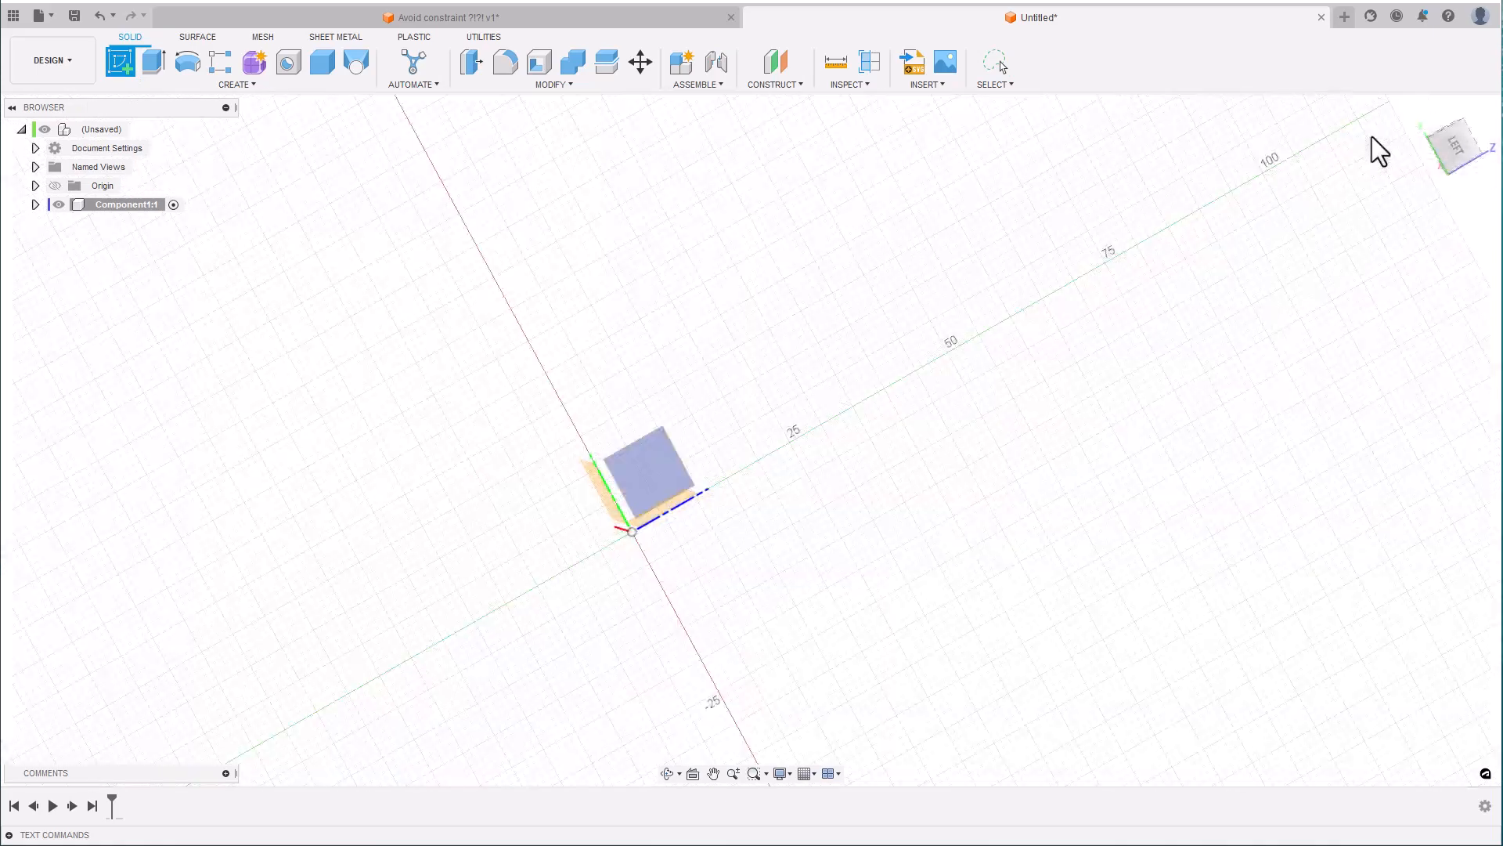
click(1419, 113)
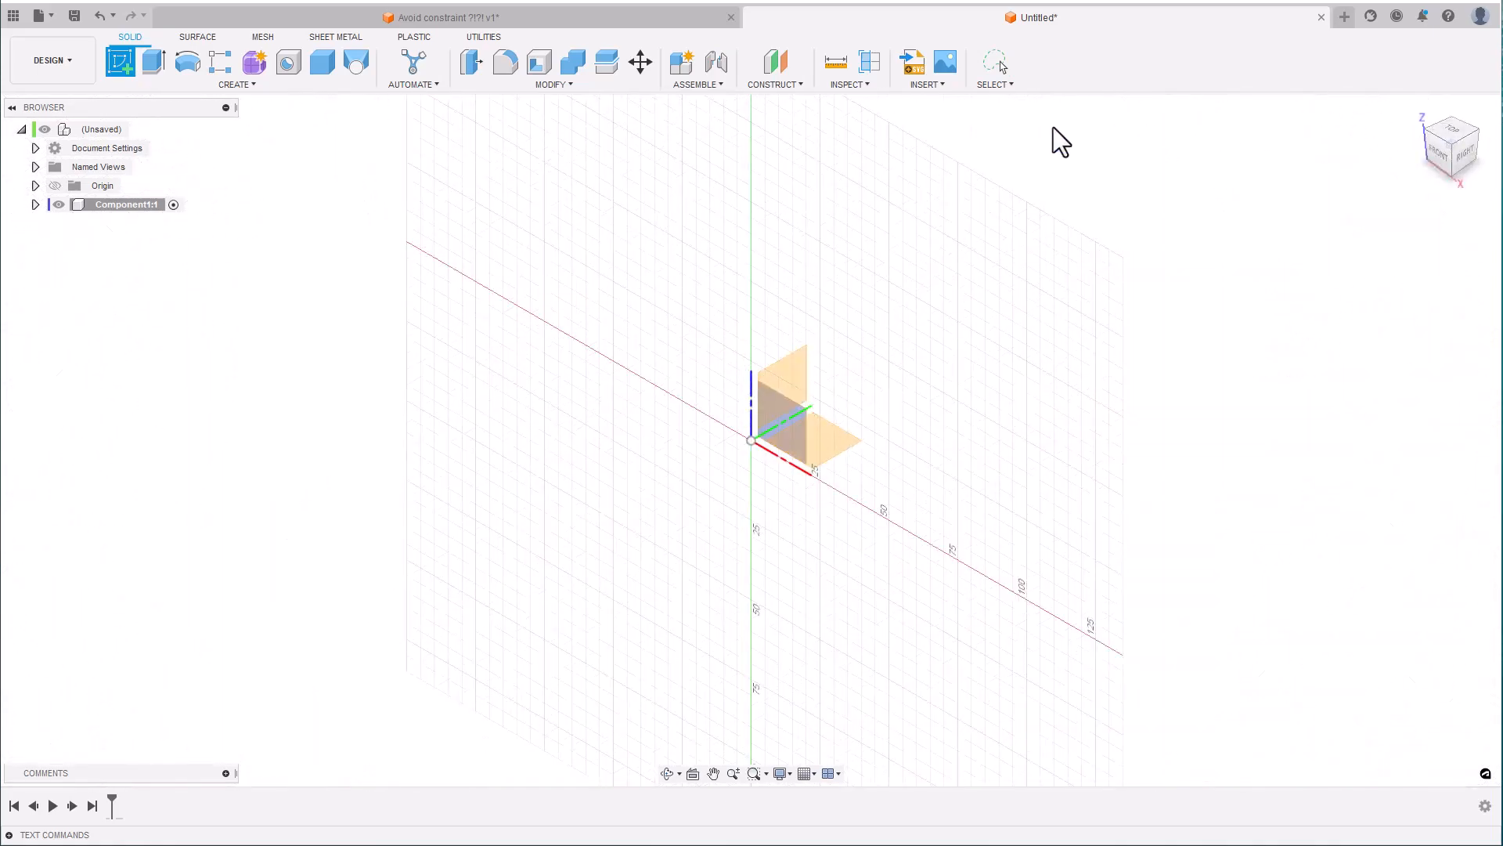
click(826, 443)
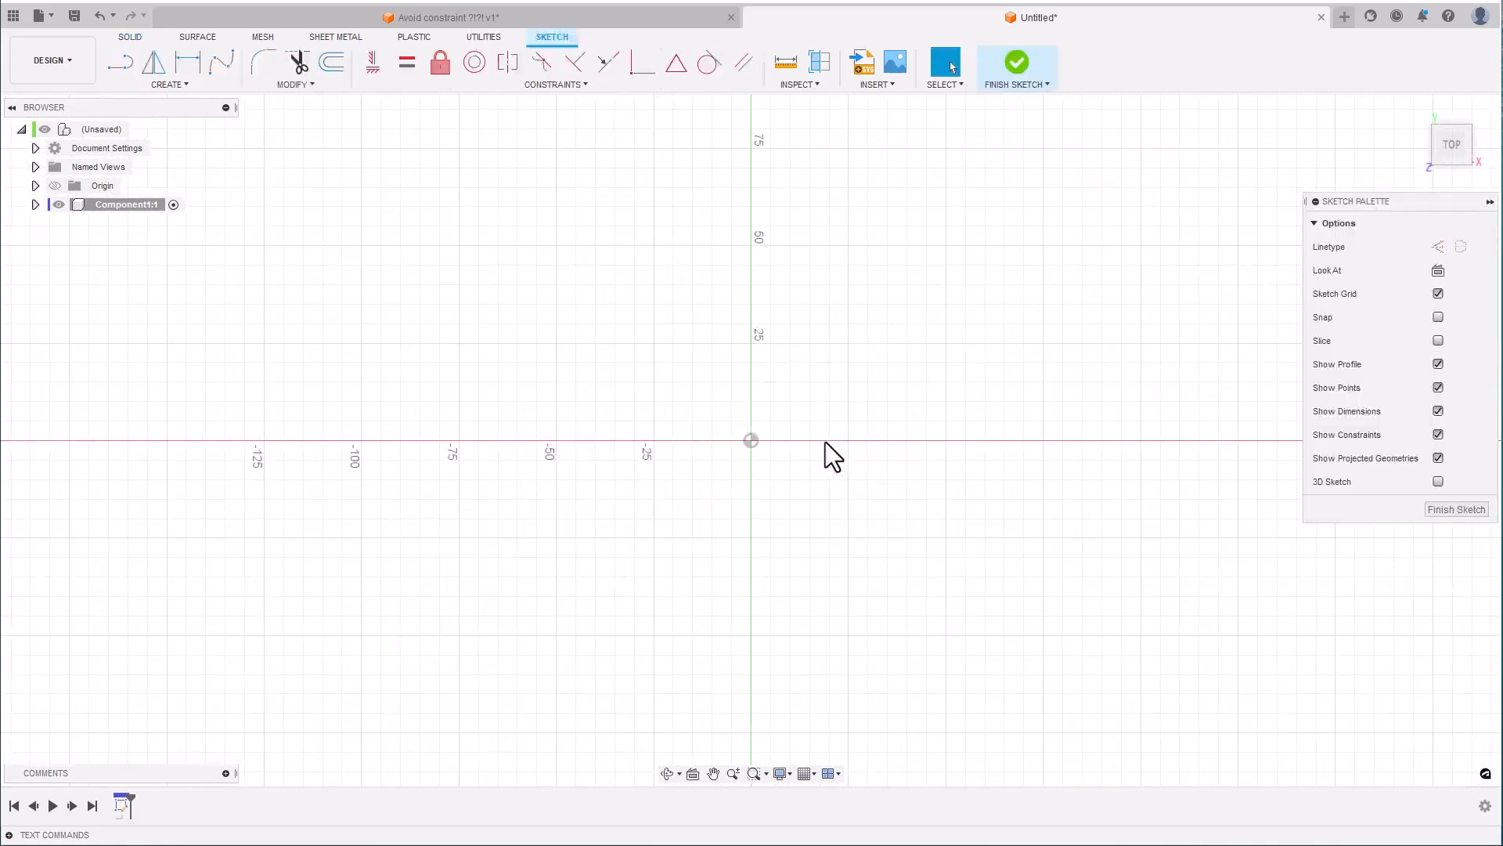
key(r)
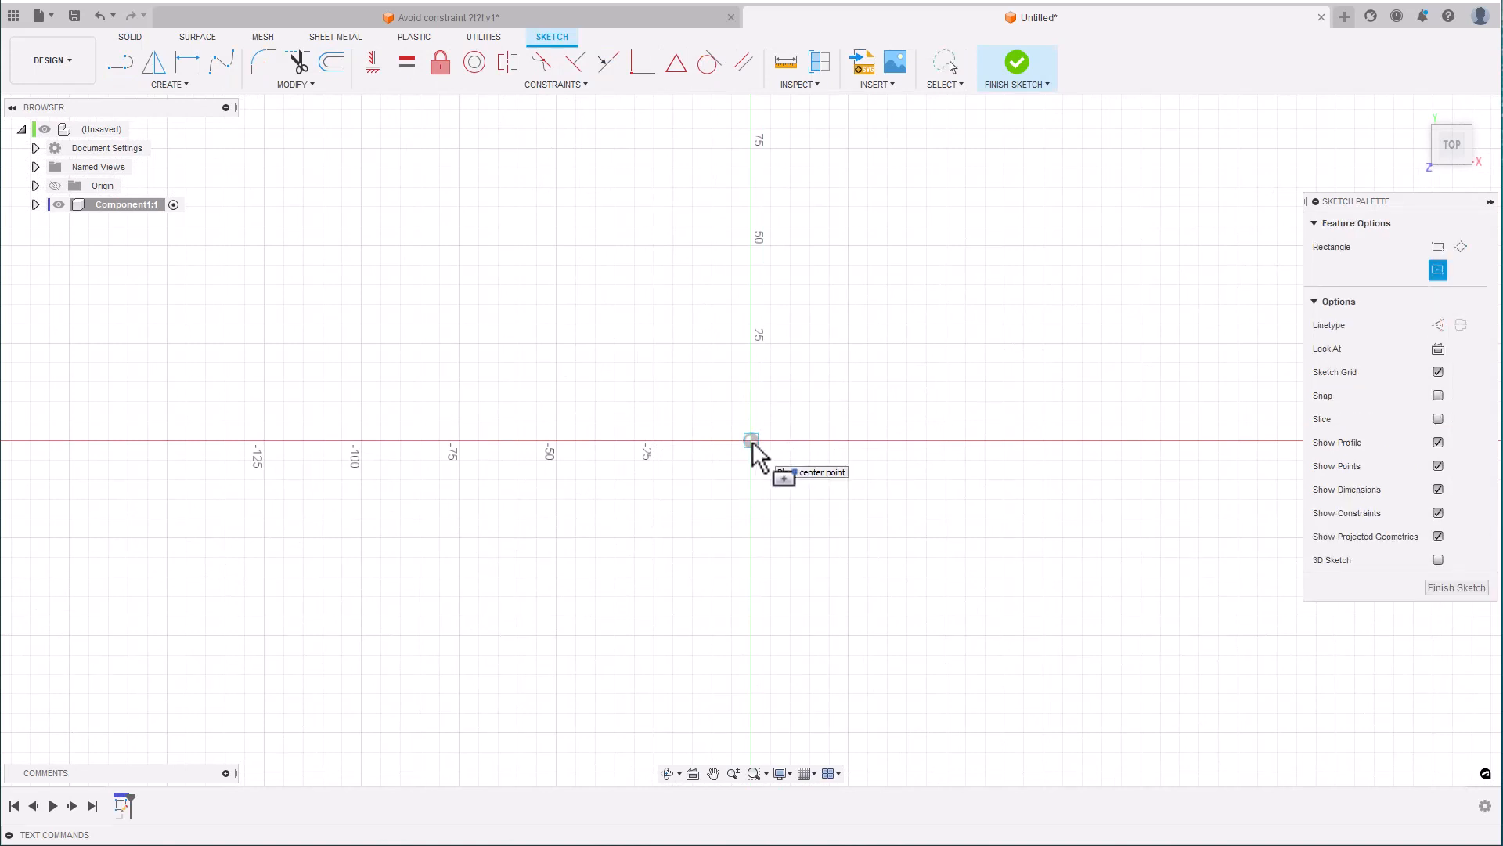
click(752, 440)
click(855, 518)
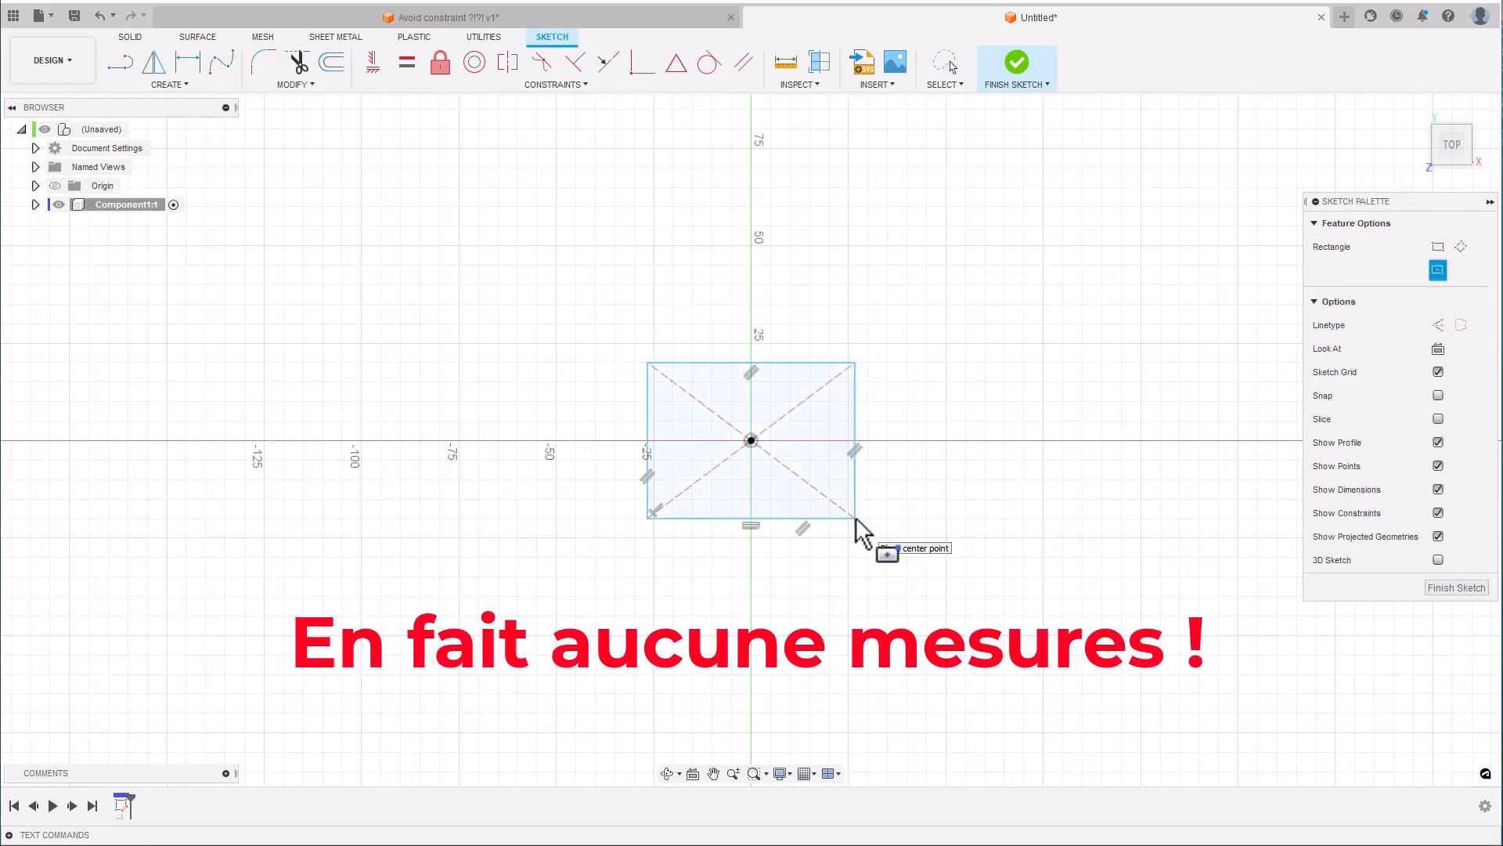
click(1015, 61)
- Extrude the rectangle profile upward by eye into a solid block as a new body
click(774, 425)
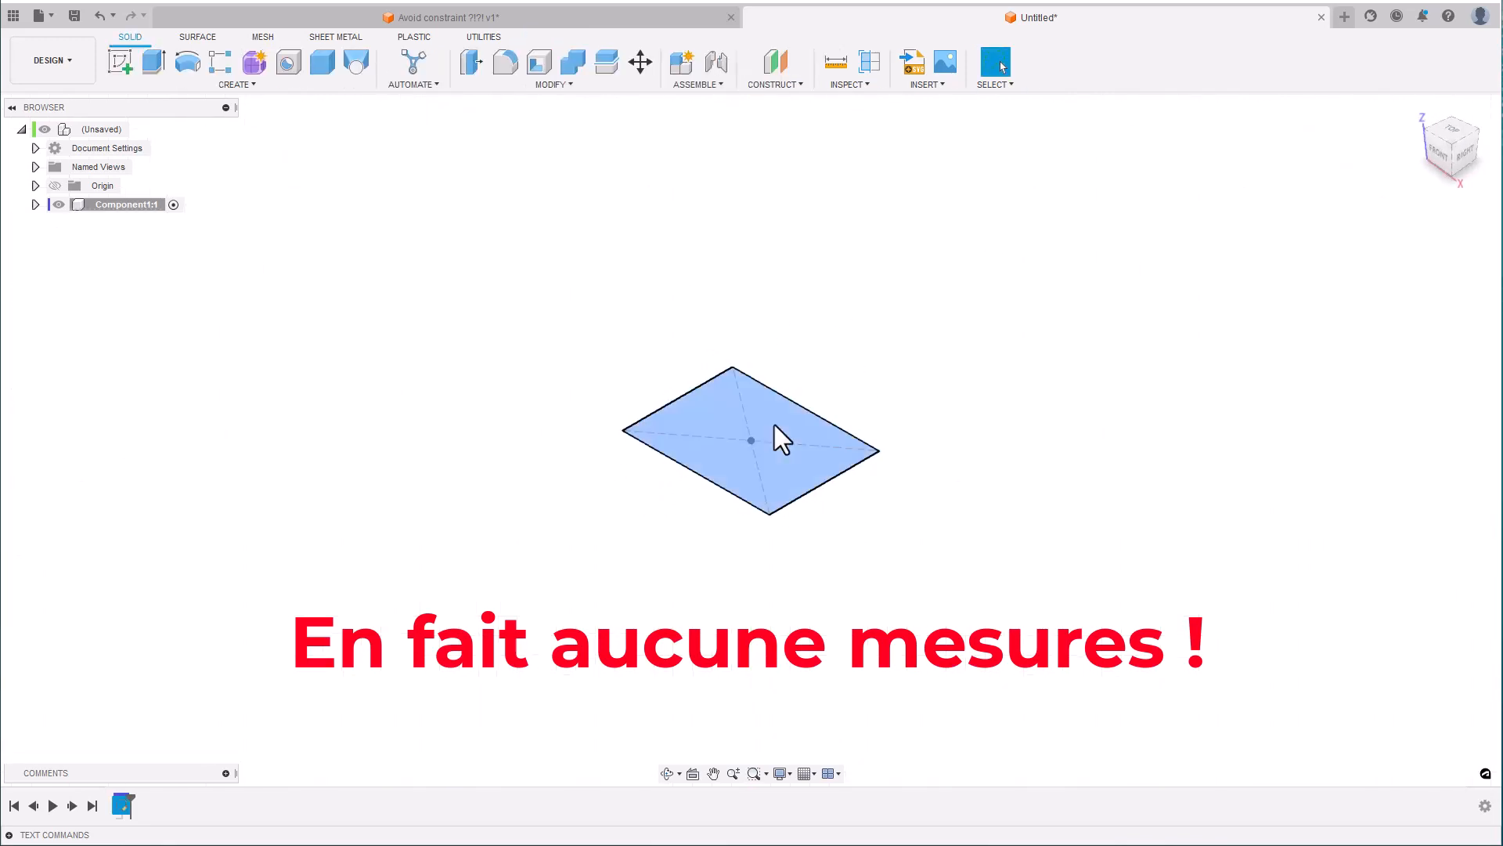
key(e)
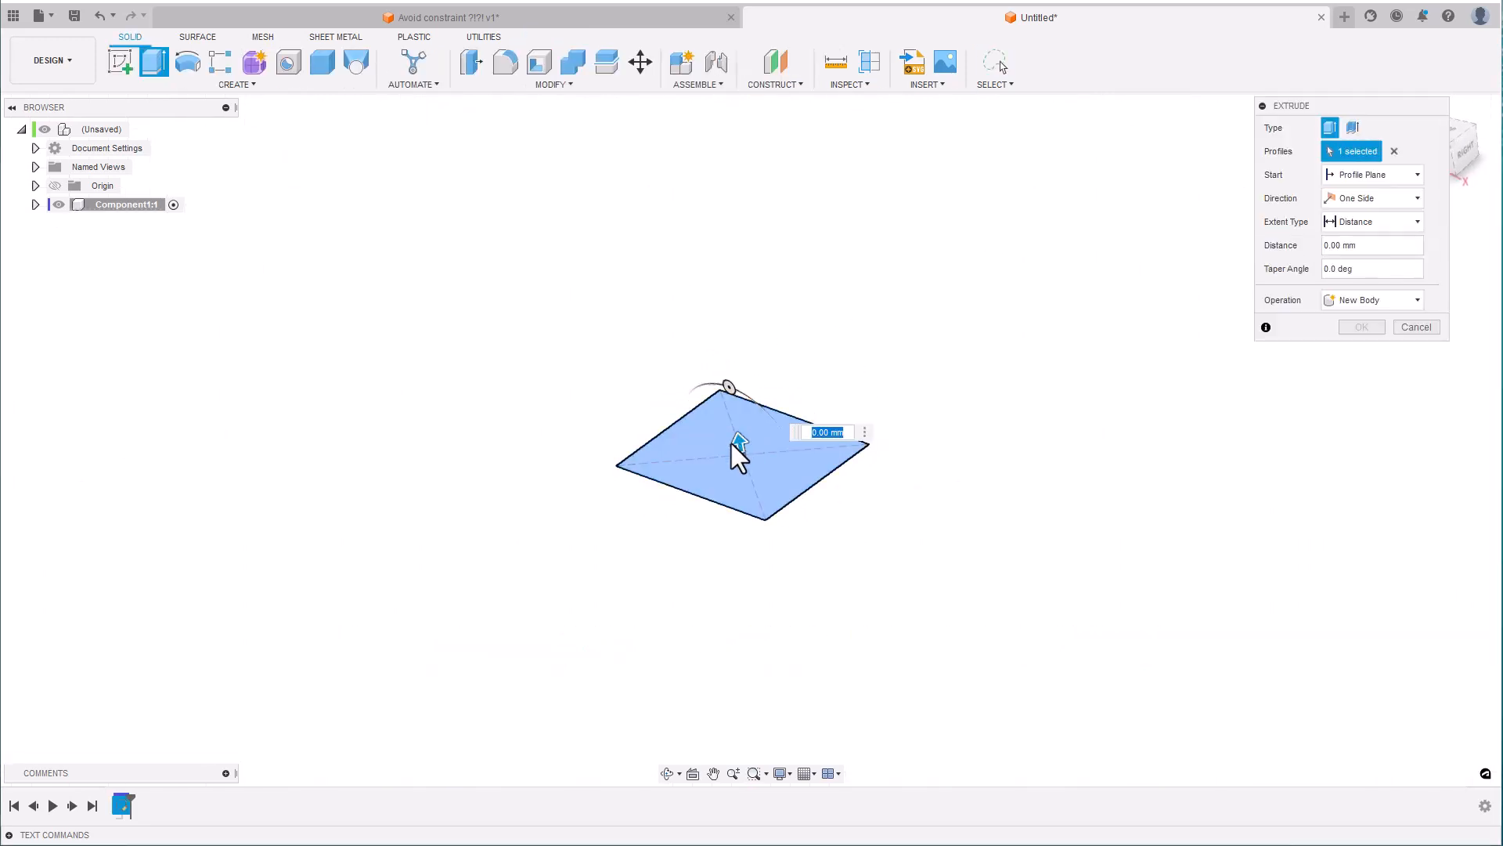
drag(731, 433, 721, 345)
key(Return)
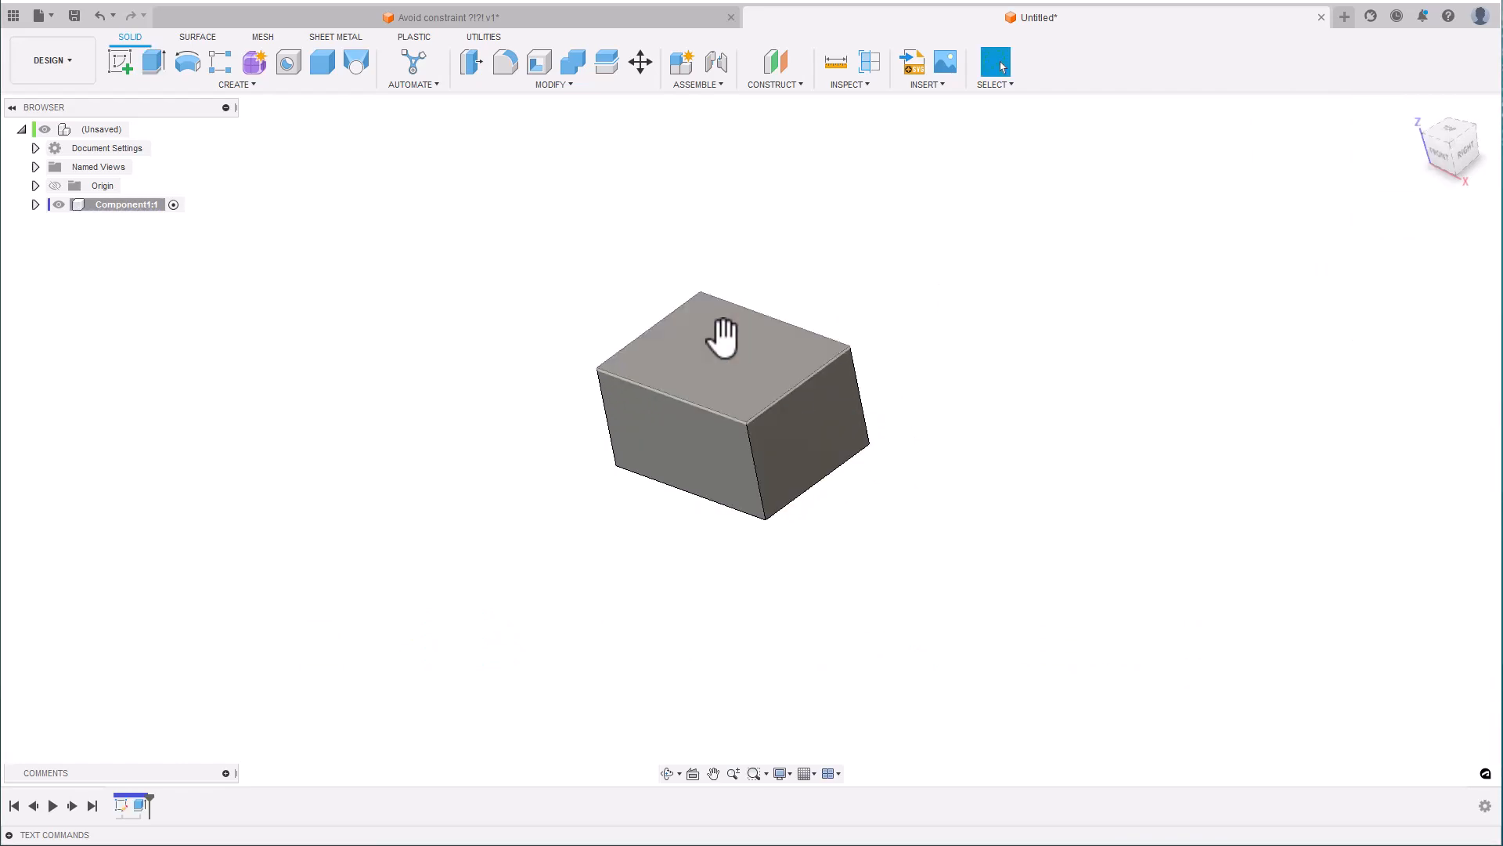
- Sketch a circle about 20 mm in diameter at the centre of the block's top face and finish the sketch
key(c)
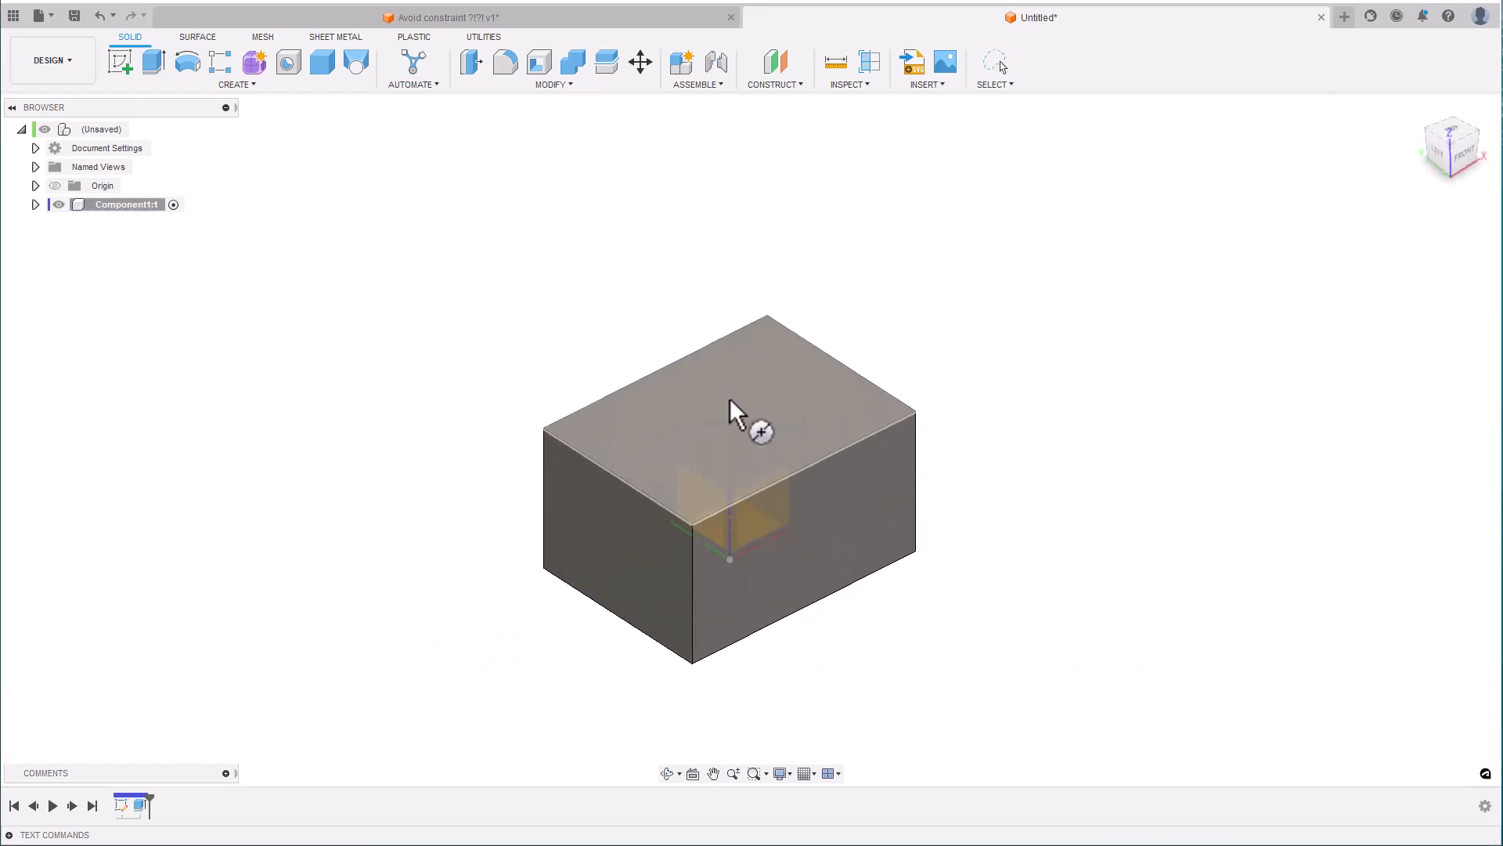
click(732, 413)
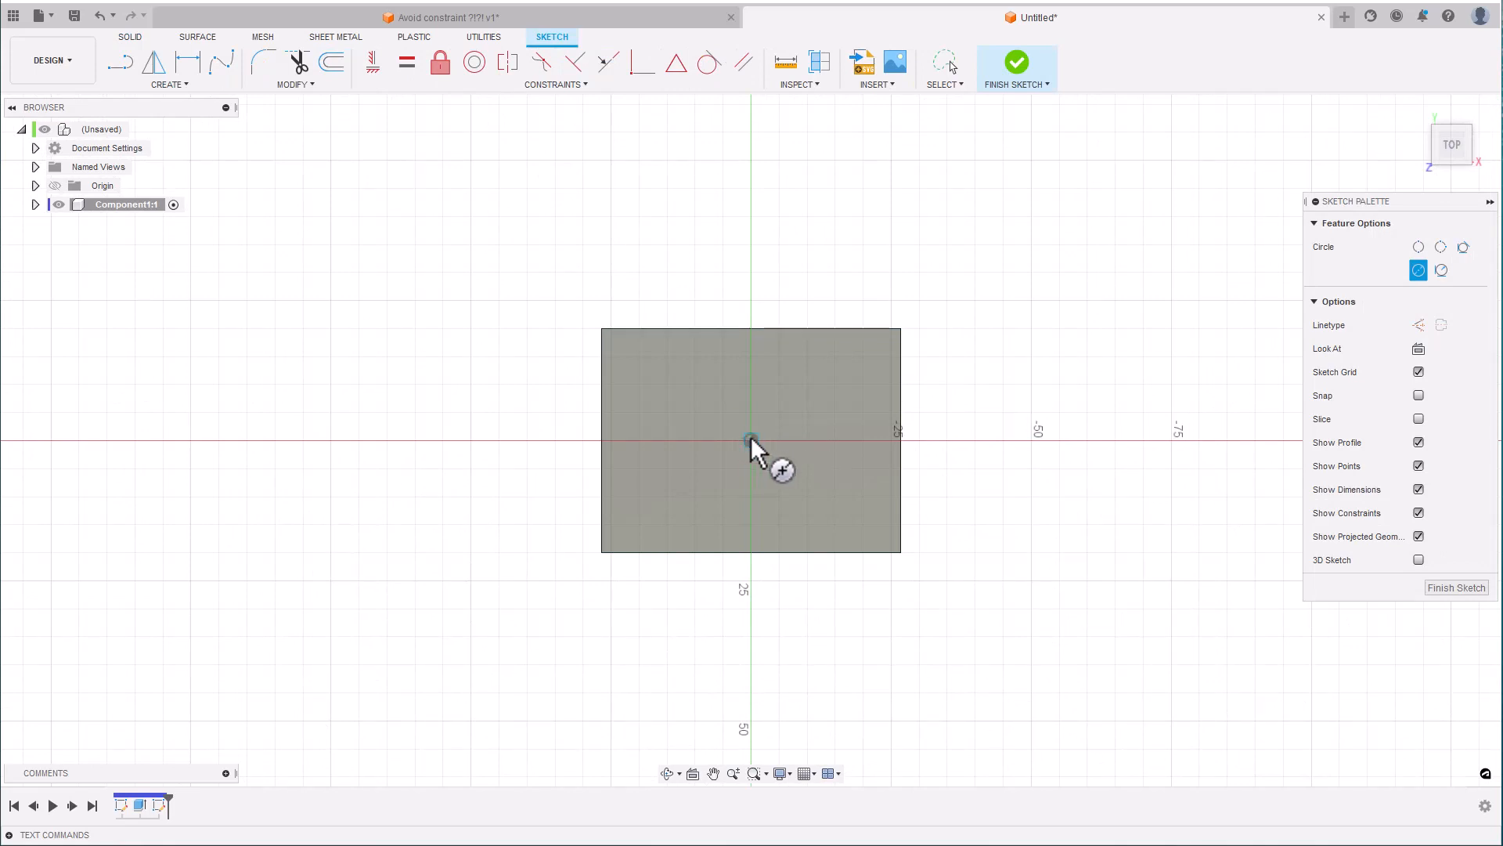
click(751, 440)
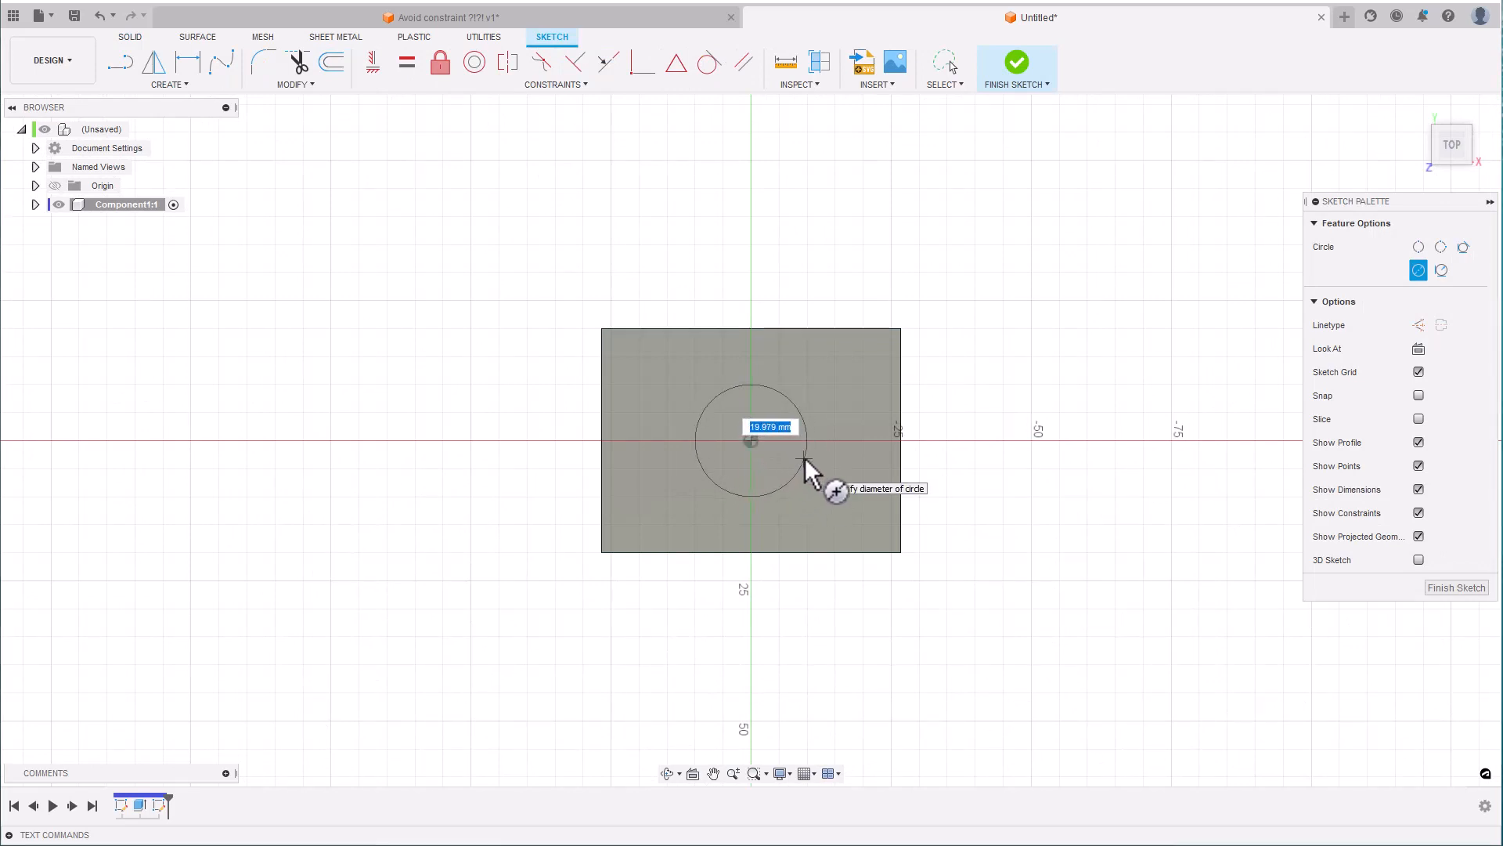
click(805, 457)
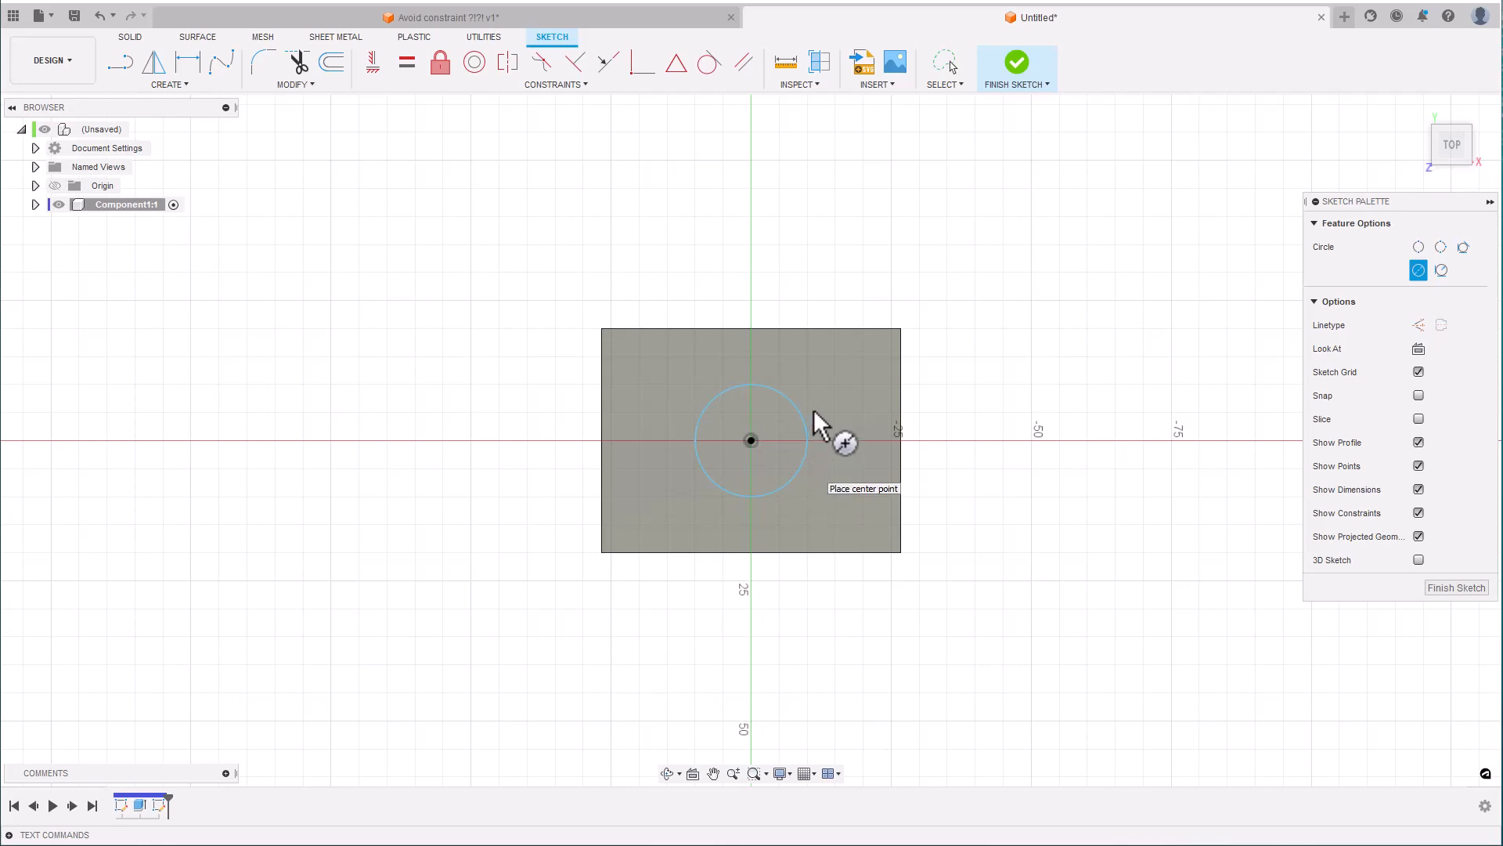
key(Escape)
click(1015, 64)
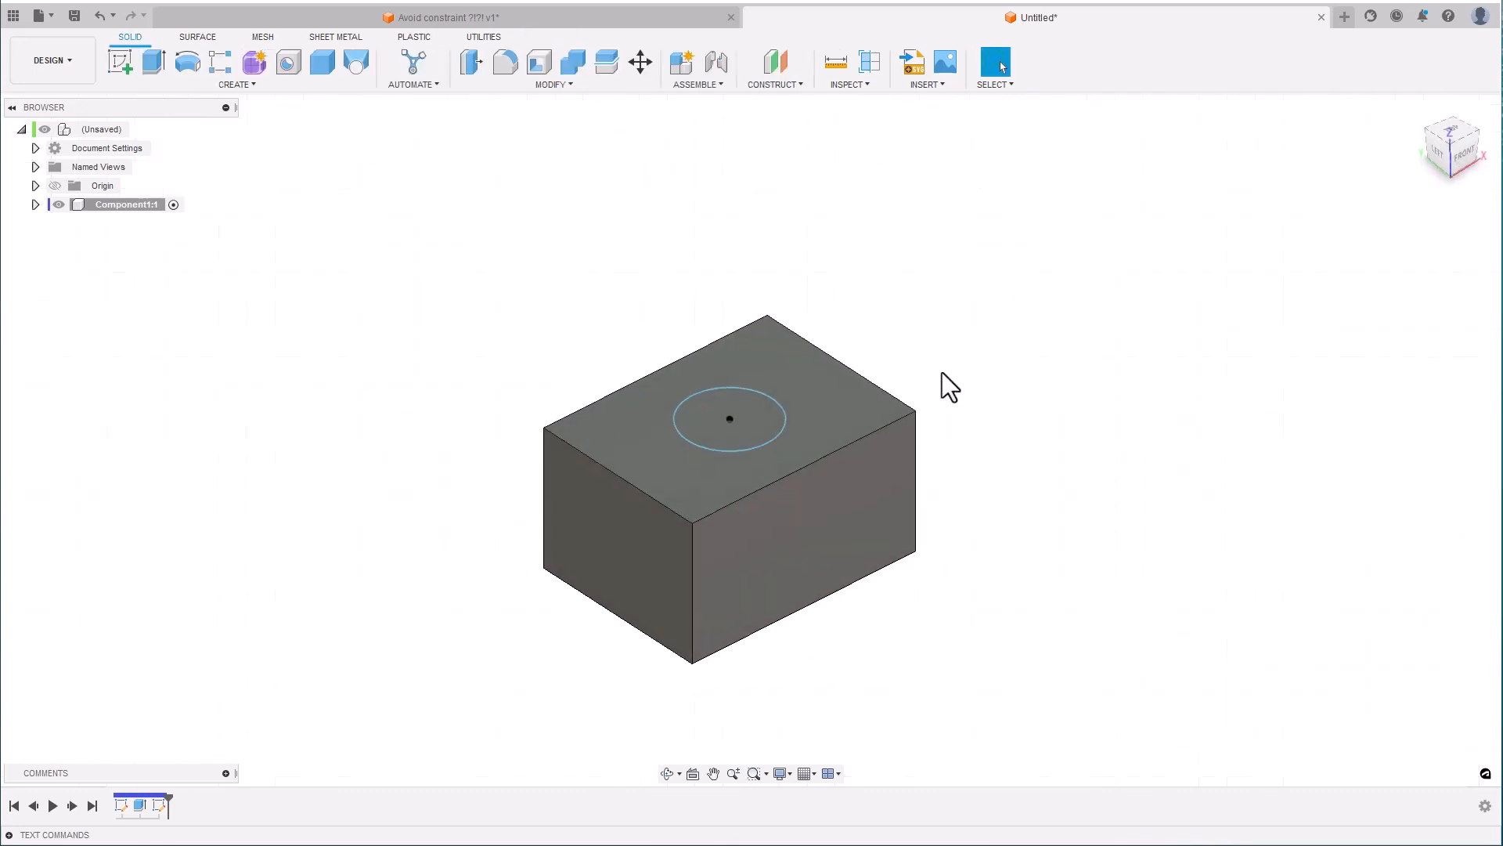
- Extrude the circle profile upward by eye into a cylinder standing on the block
click(754, 411)
key(e)
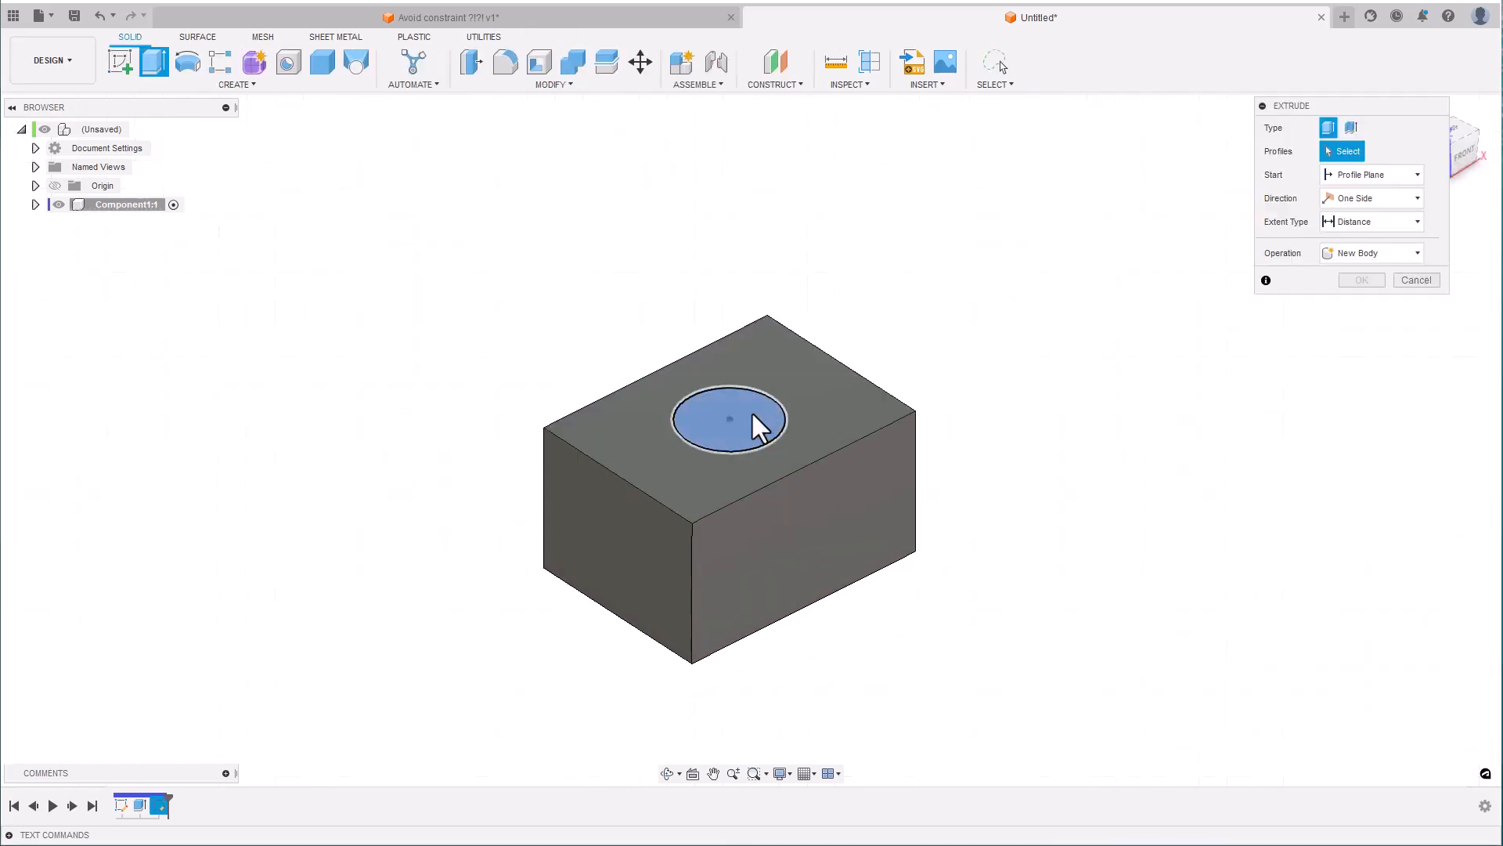
drag(726, 400, 731, 267)
key(Return)
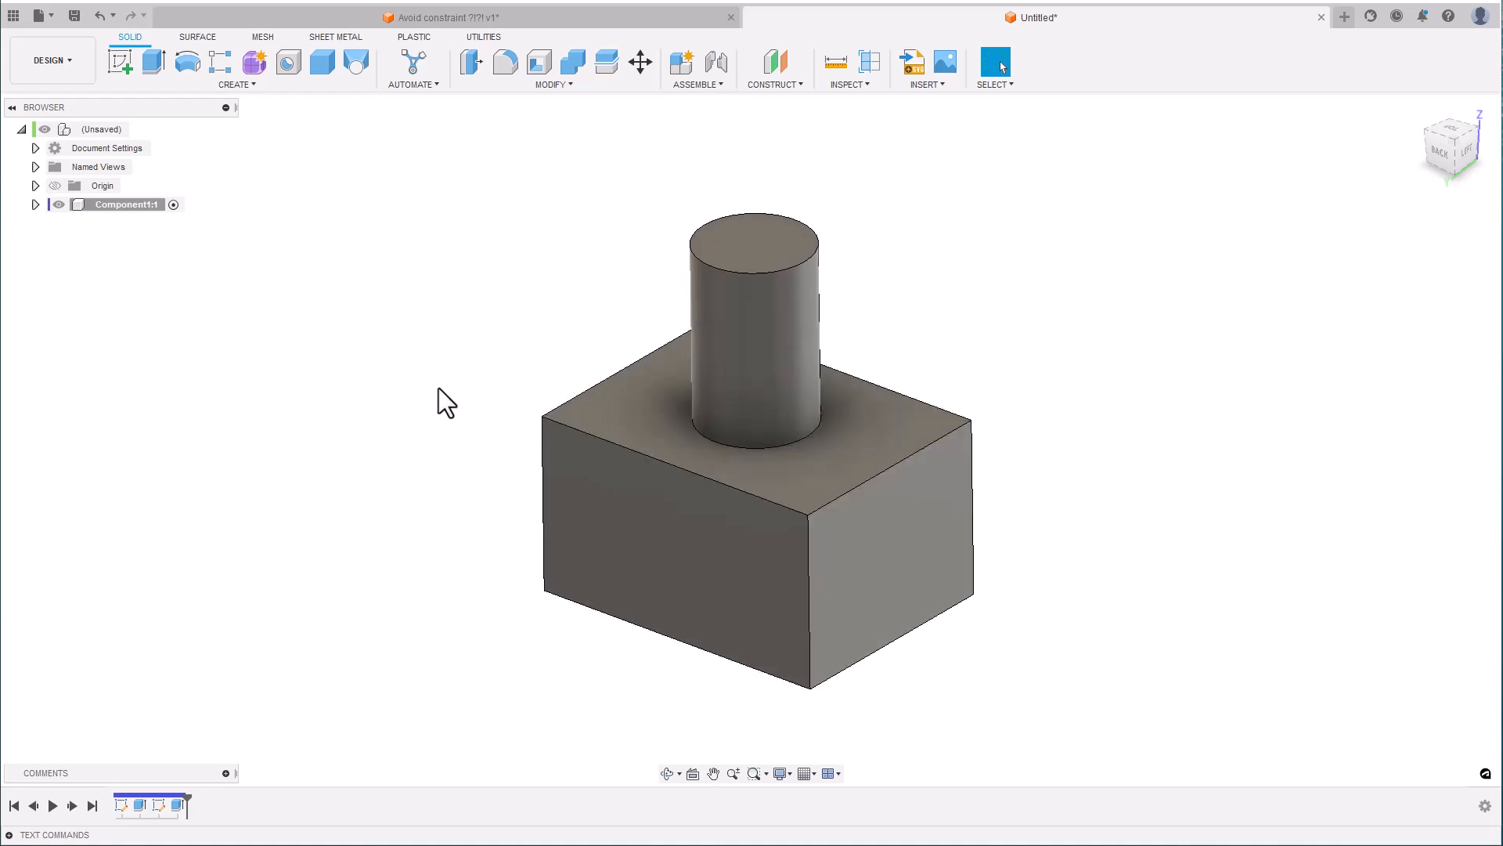
right_click(830, 522)
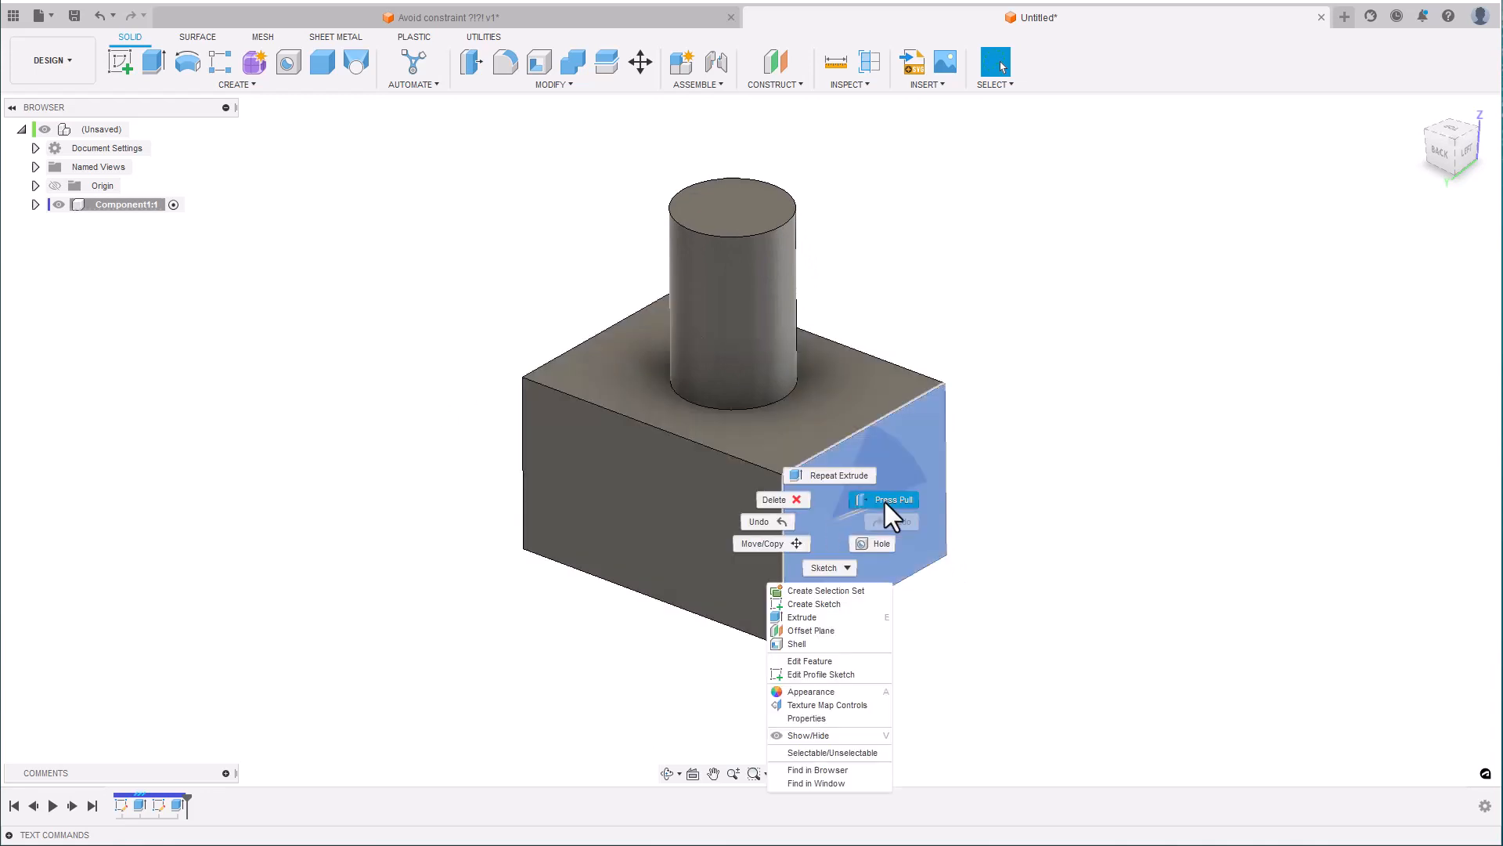
click(1063, 421)
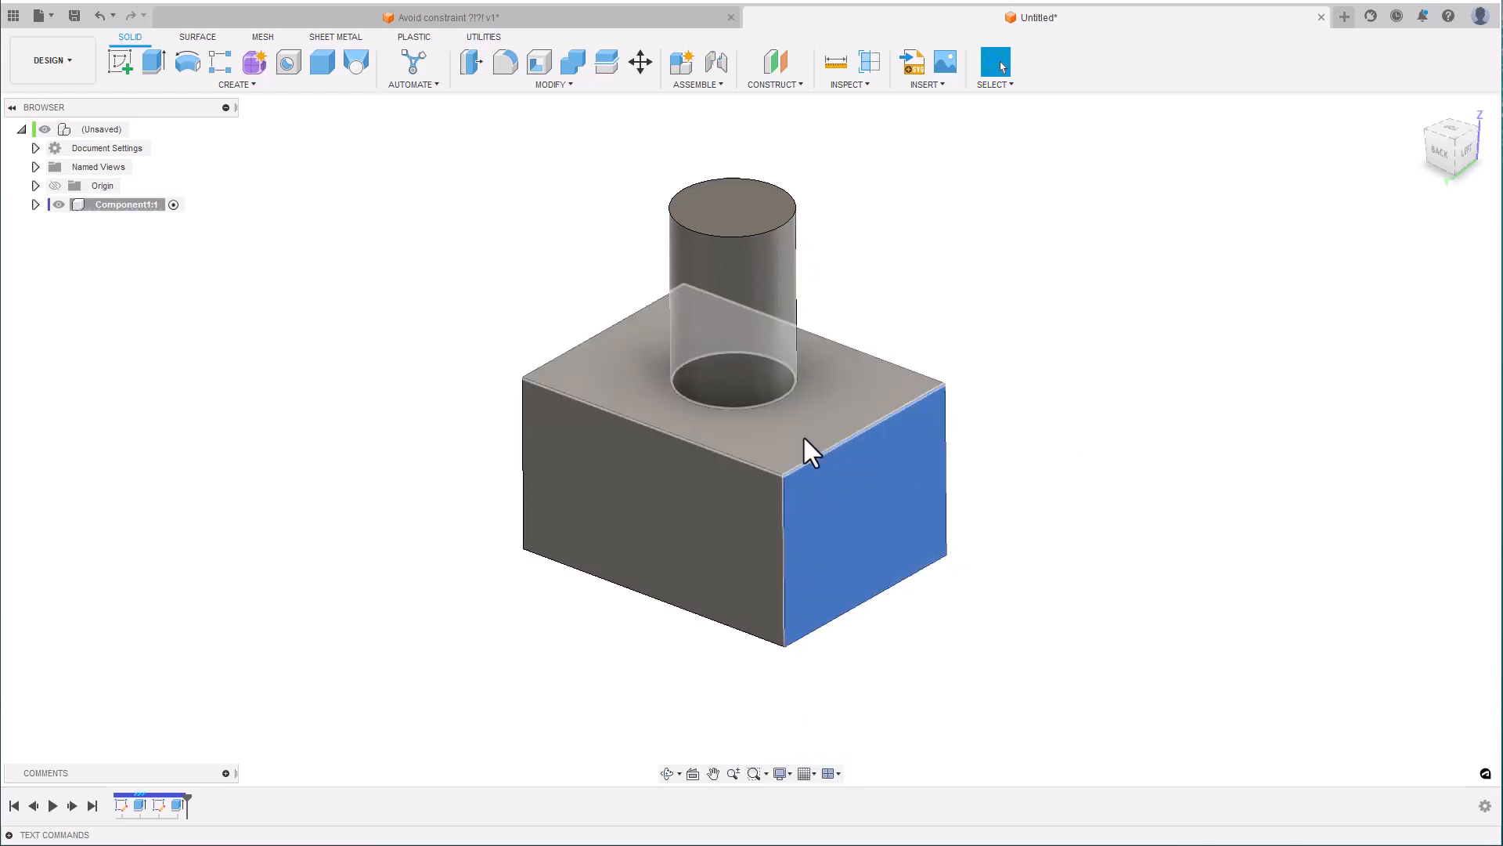
click(426, 406)
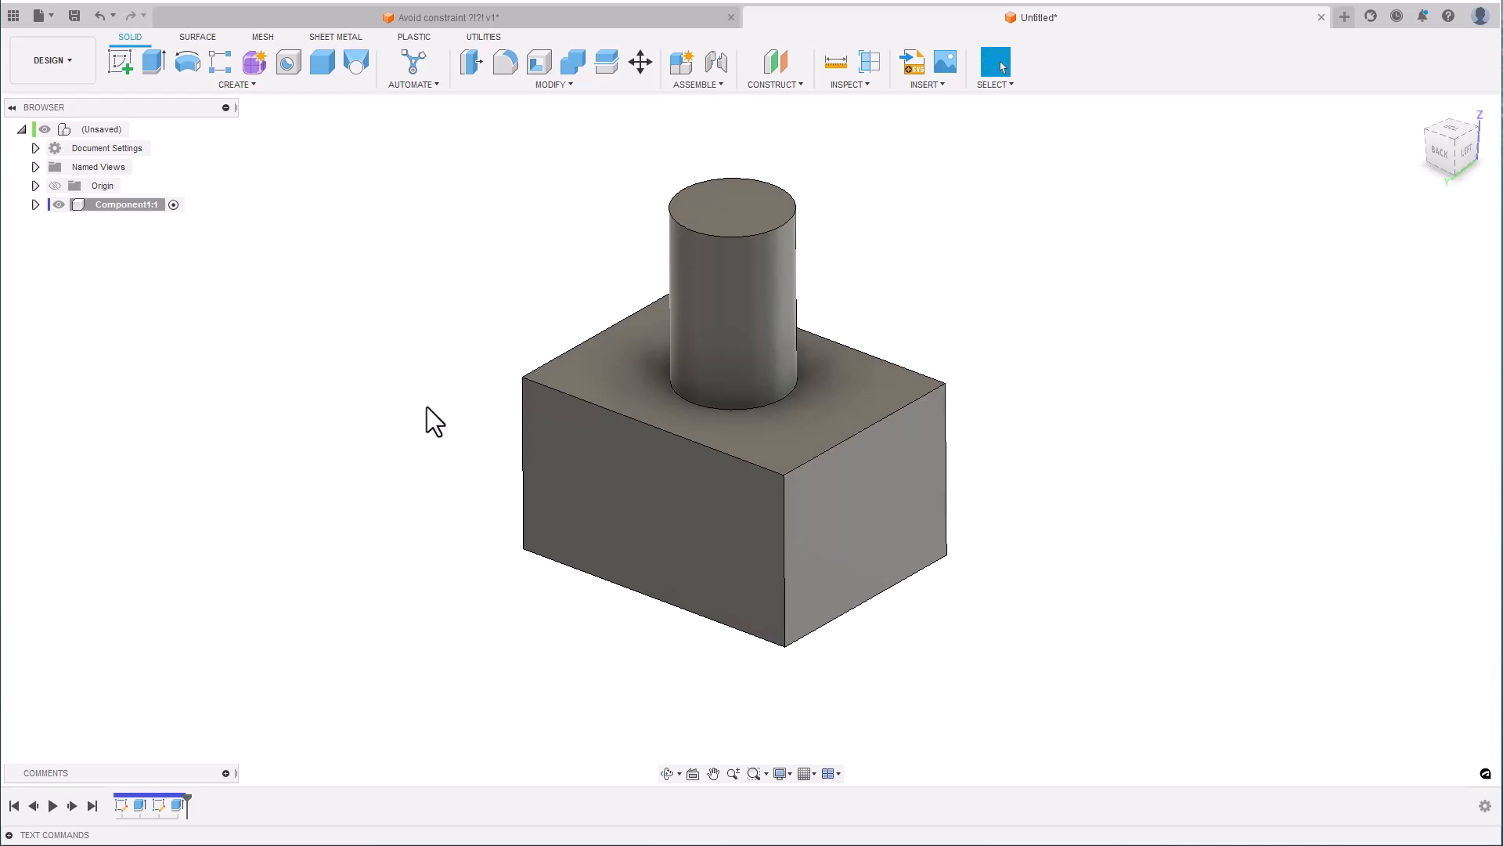
- Expand Component1 and its Sketches folder, and make Sketch1 and Sketch2 visible in the model
click(36, 204)
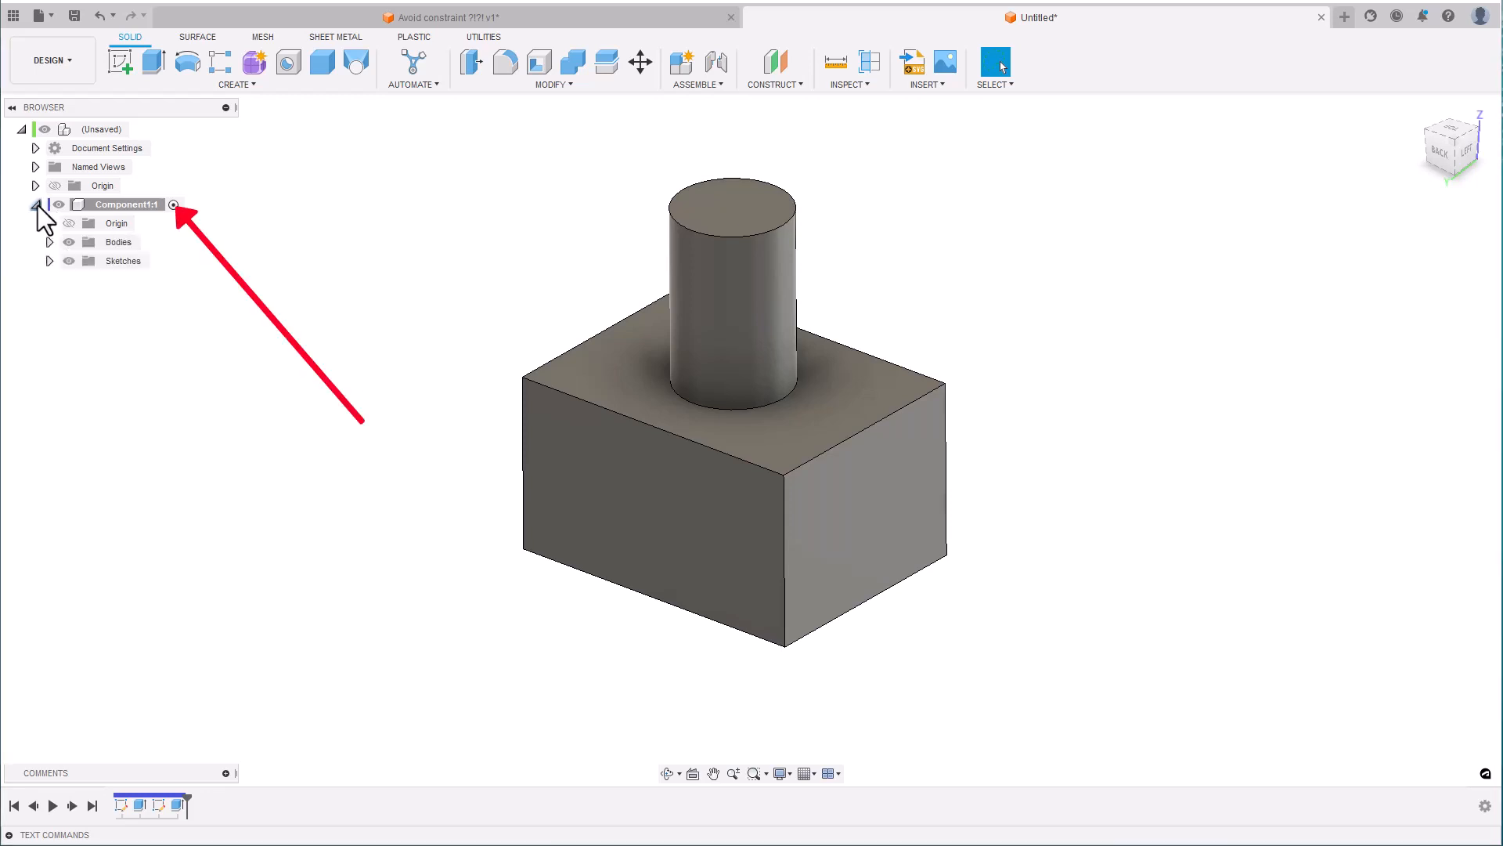
click(49, 261)
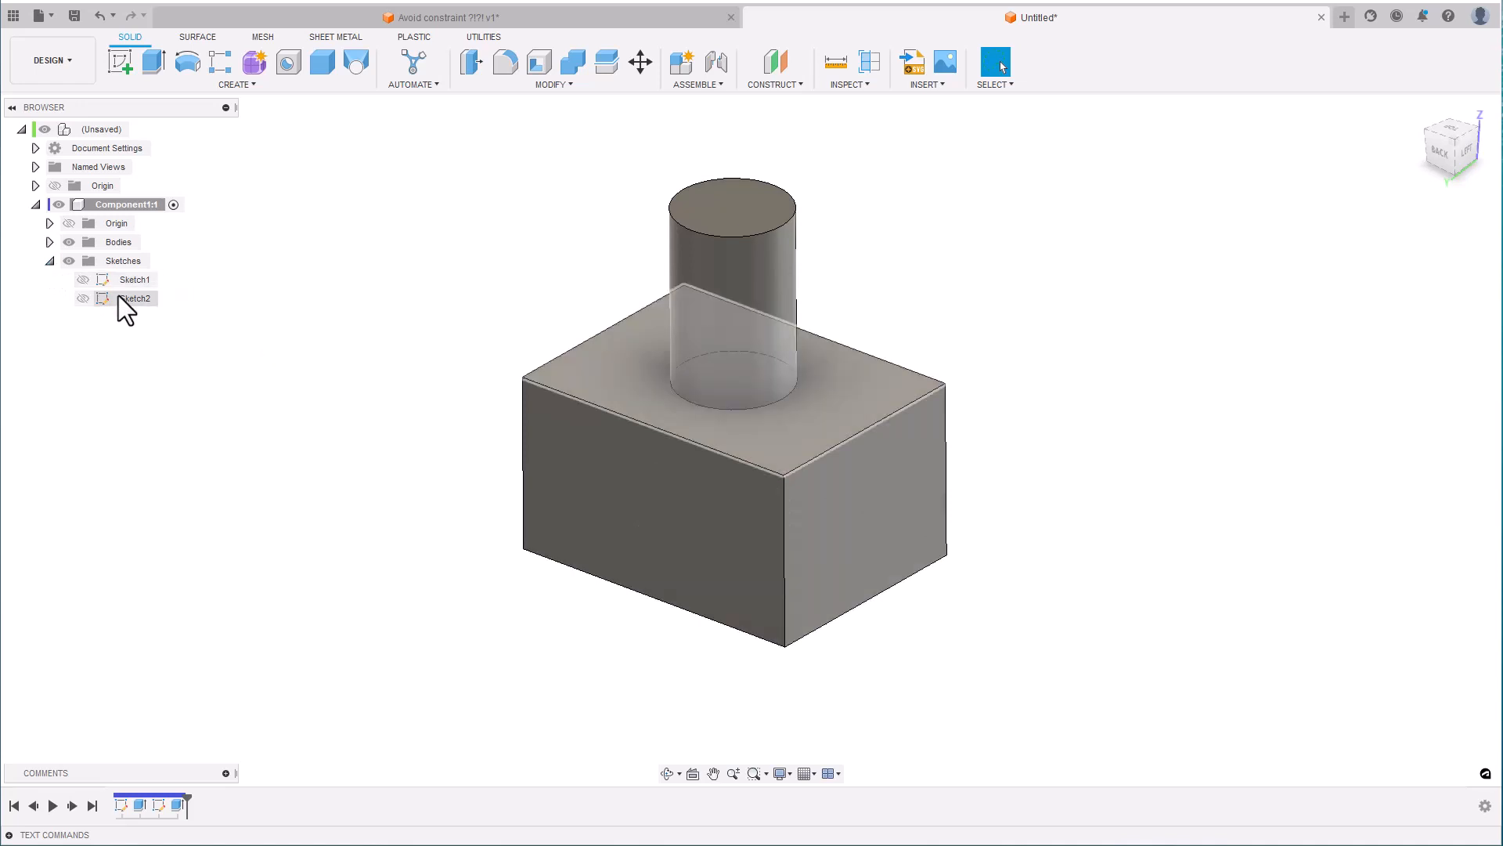
click(88, 277)
click(82, 280)
click(83, 304)
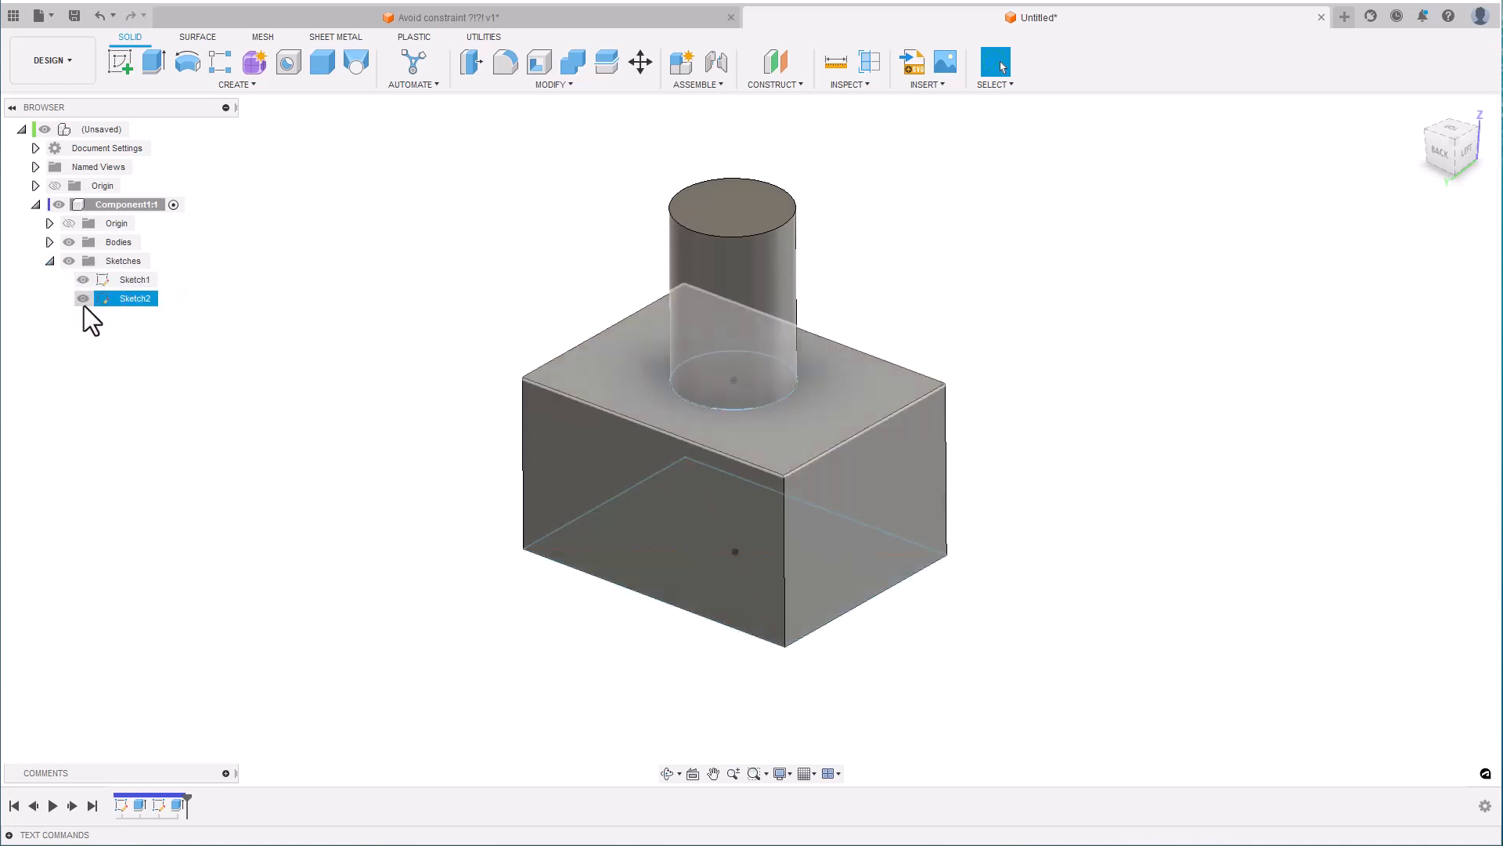
scroll(440, 316, up, 3)
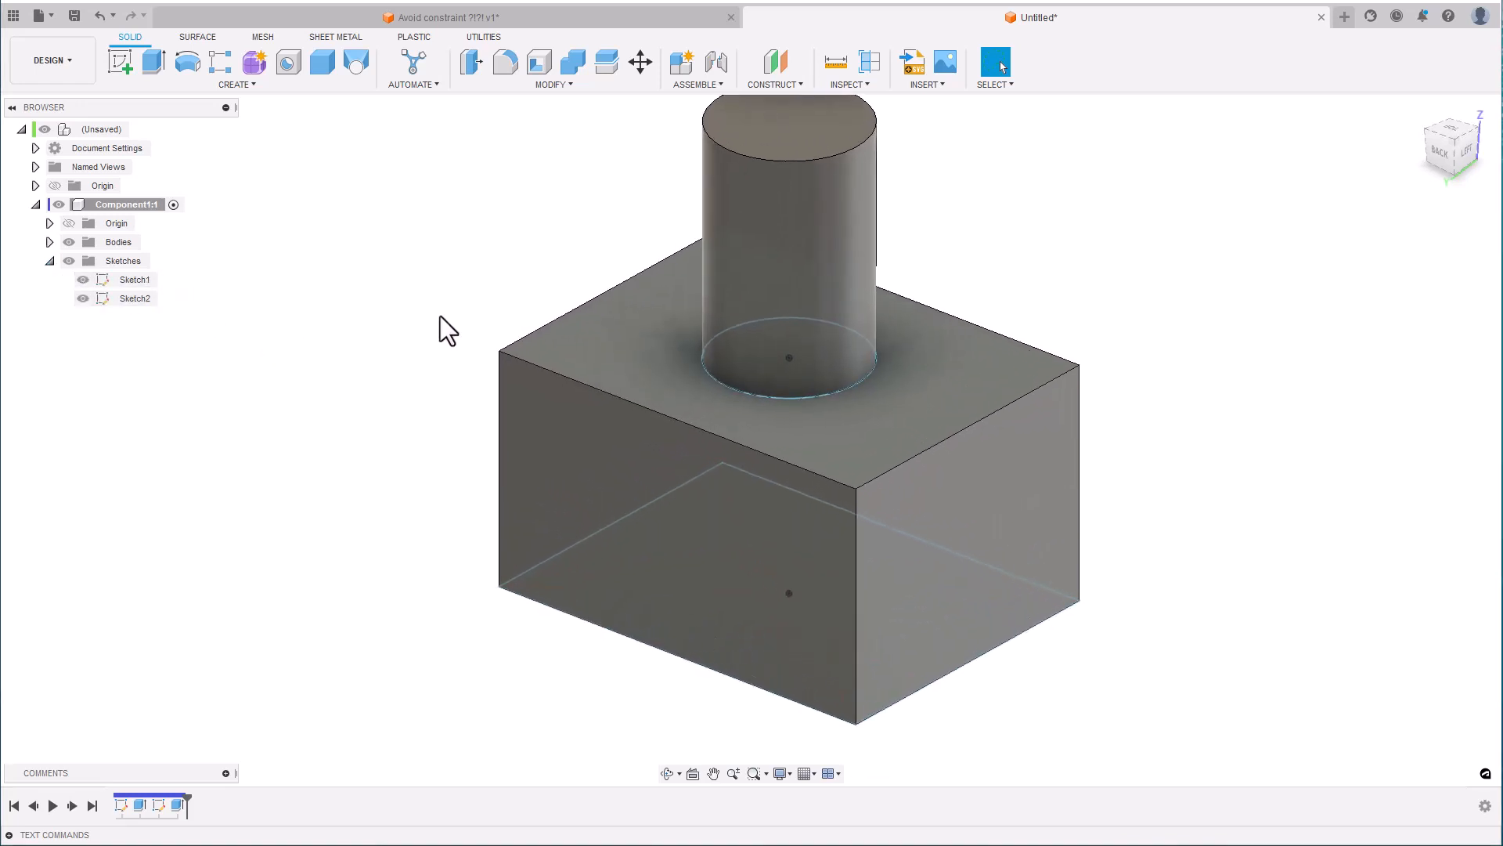
scroll(440, 316, down, 3)
scroll(440, 317, up, 2)
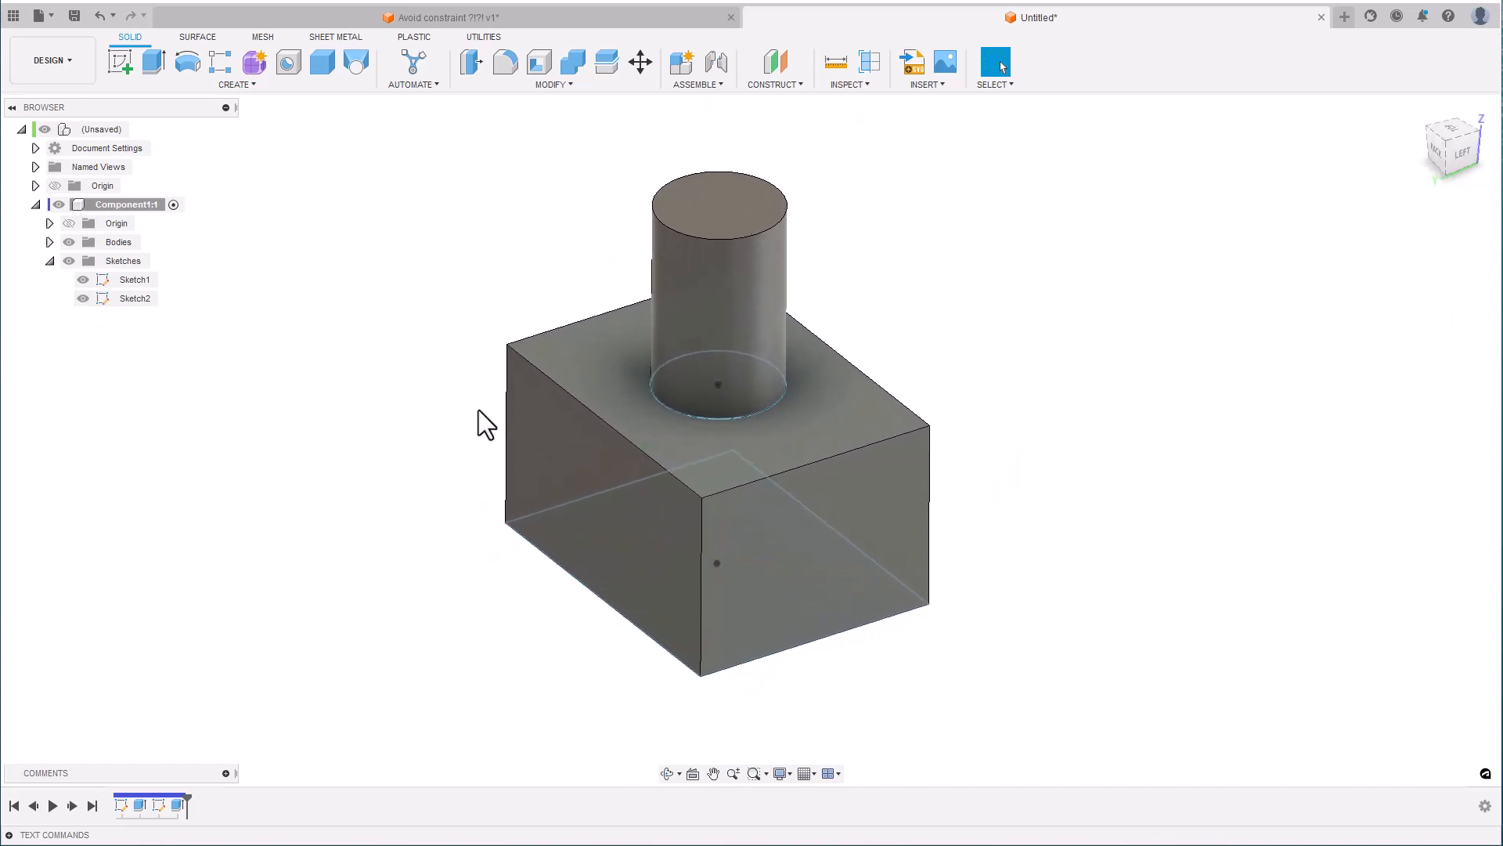
- Shrink the block by pulling a corner of its base rectangle inward, and widen the cylinder by pulling its sketch circle outward
click(699, 678)
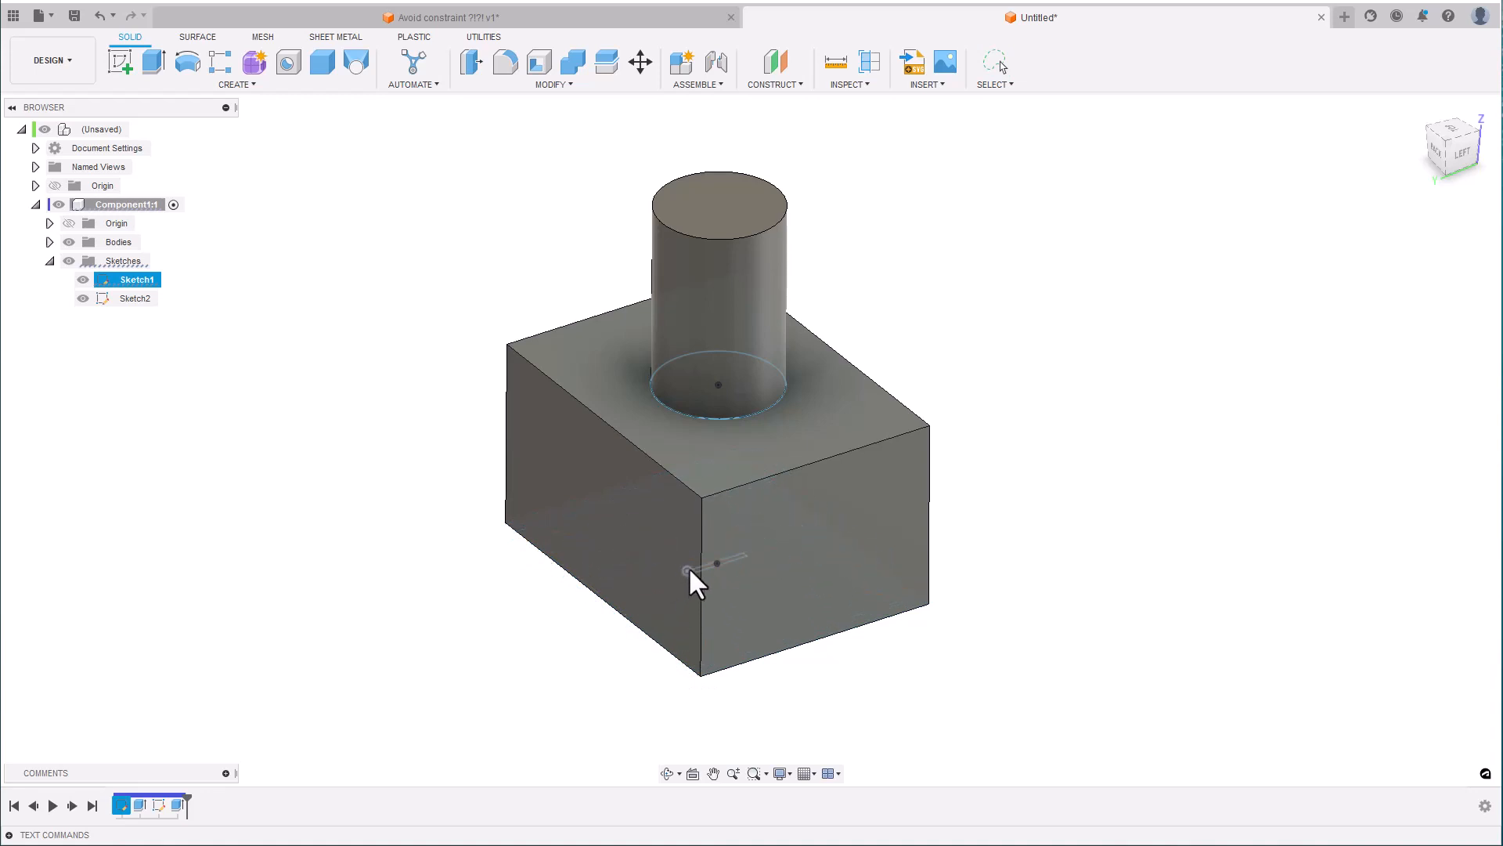
mouse_move(742, 585)
mouse_down()
mouse_move(693, 608)
mouse_move(719, 617)
mouse_move(675, 654)
mouse_up()
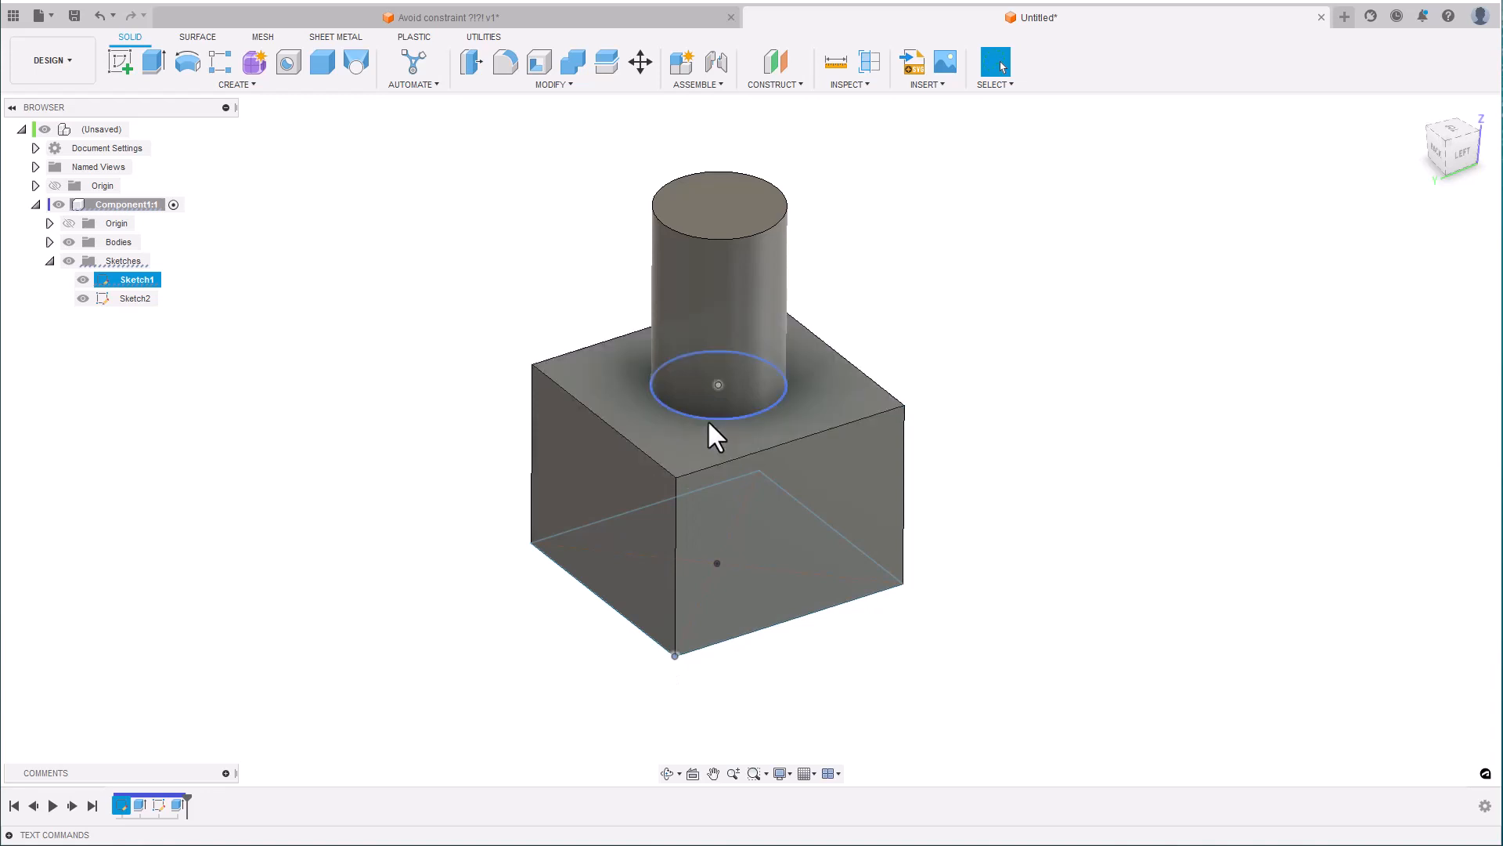
drag(707, 421, 703, 440)
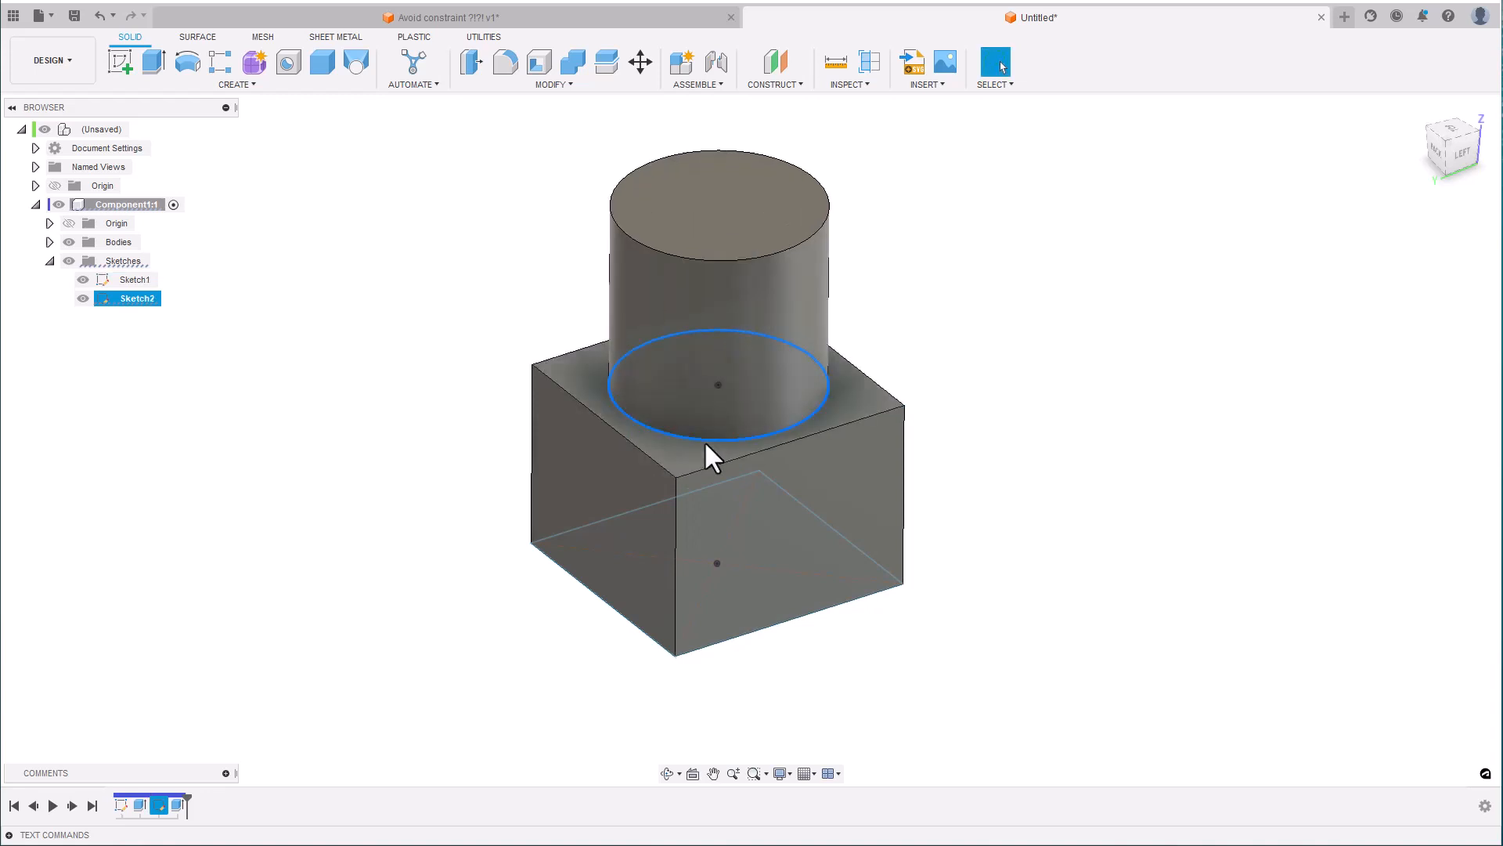
- Check the centre points of the cylinder's circle and the base rectangle, and clear the selection
click(718, 401)
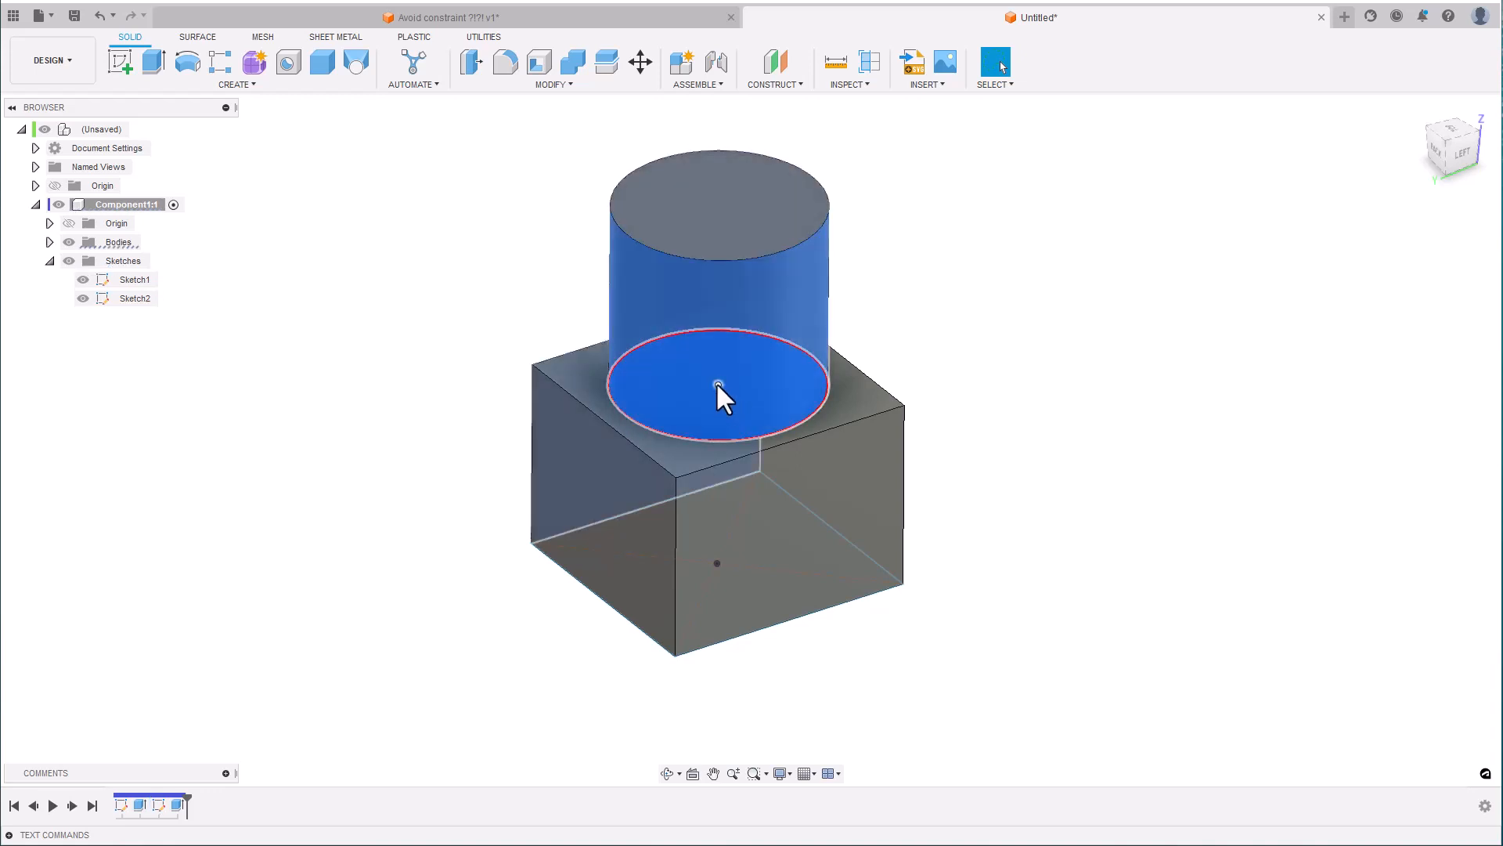
click(714, 560)
key(Escape)
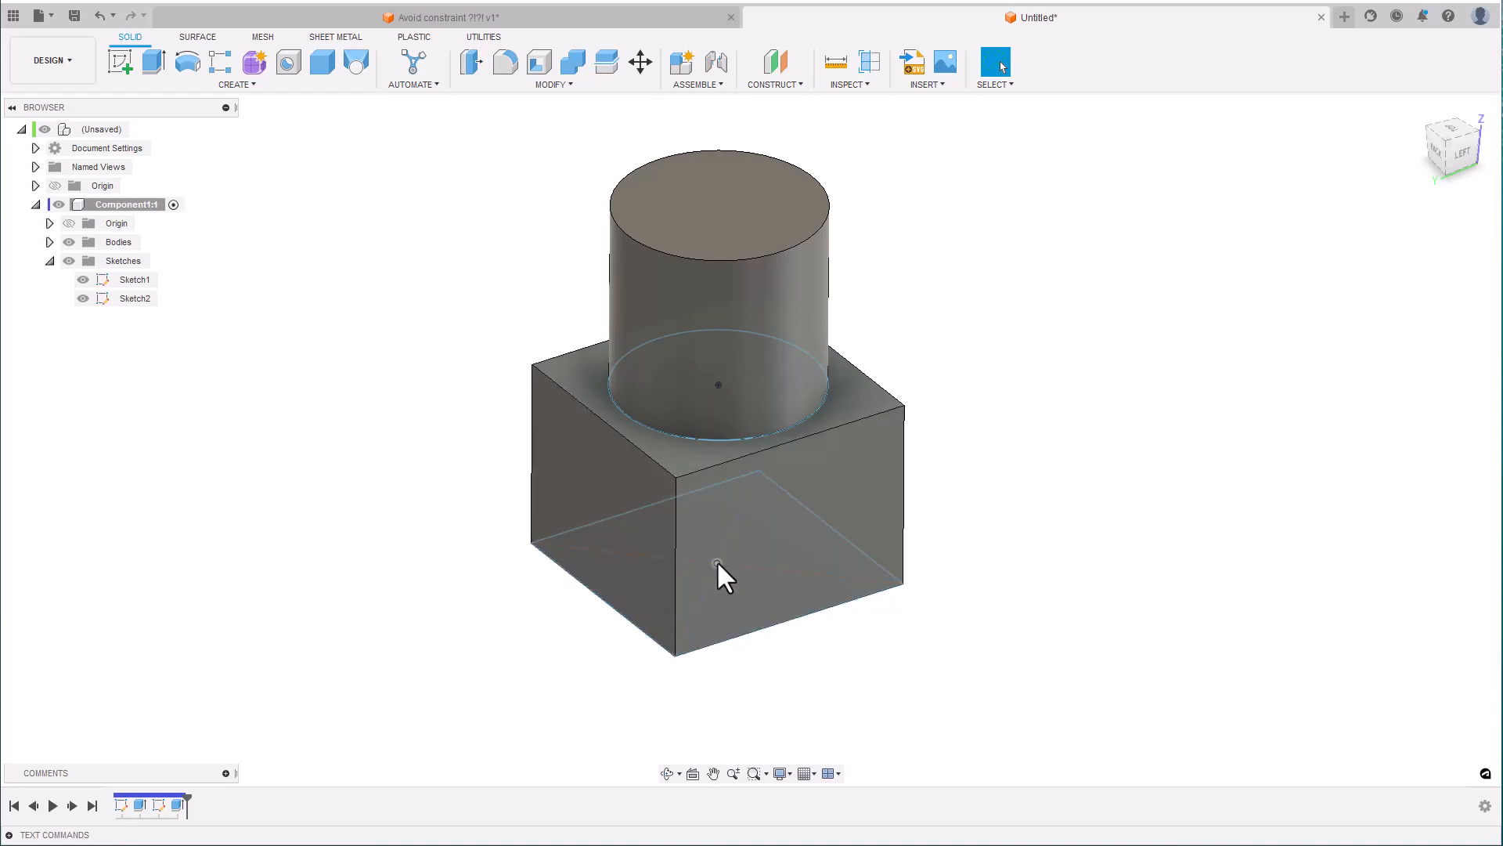
- Narrow the cylinder by pulling its visible sketch circle inward toward its centre
click(695, 406)
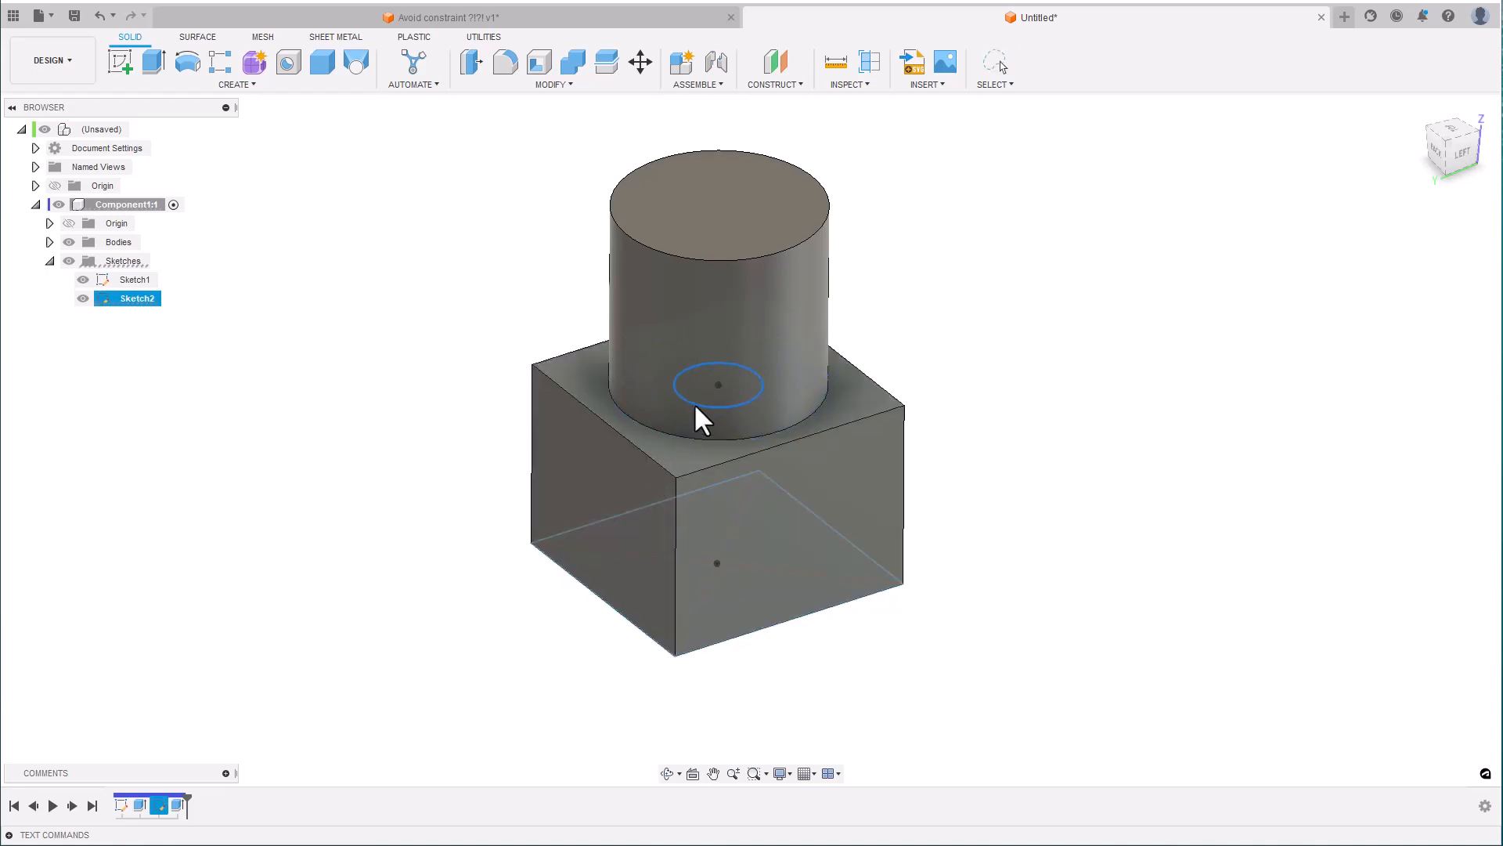
drag(696, 406, 694, 408)
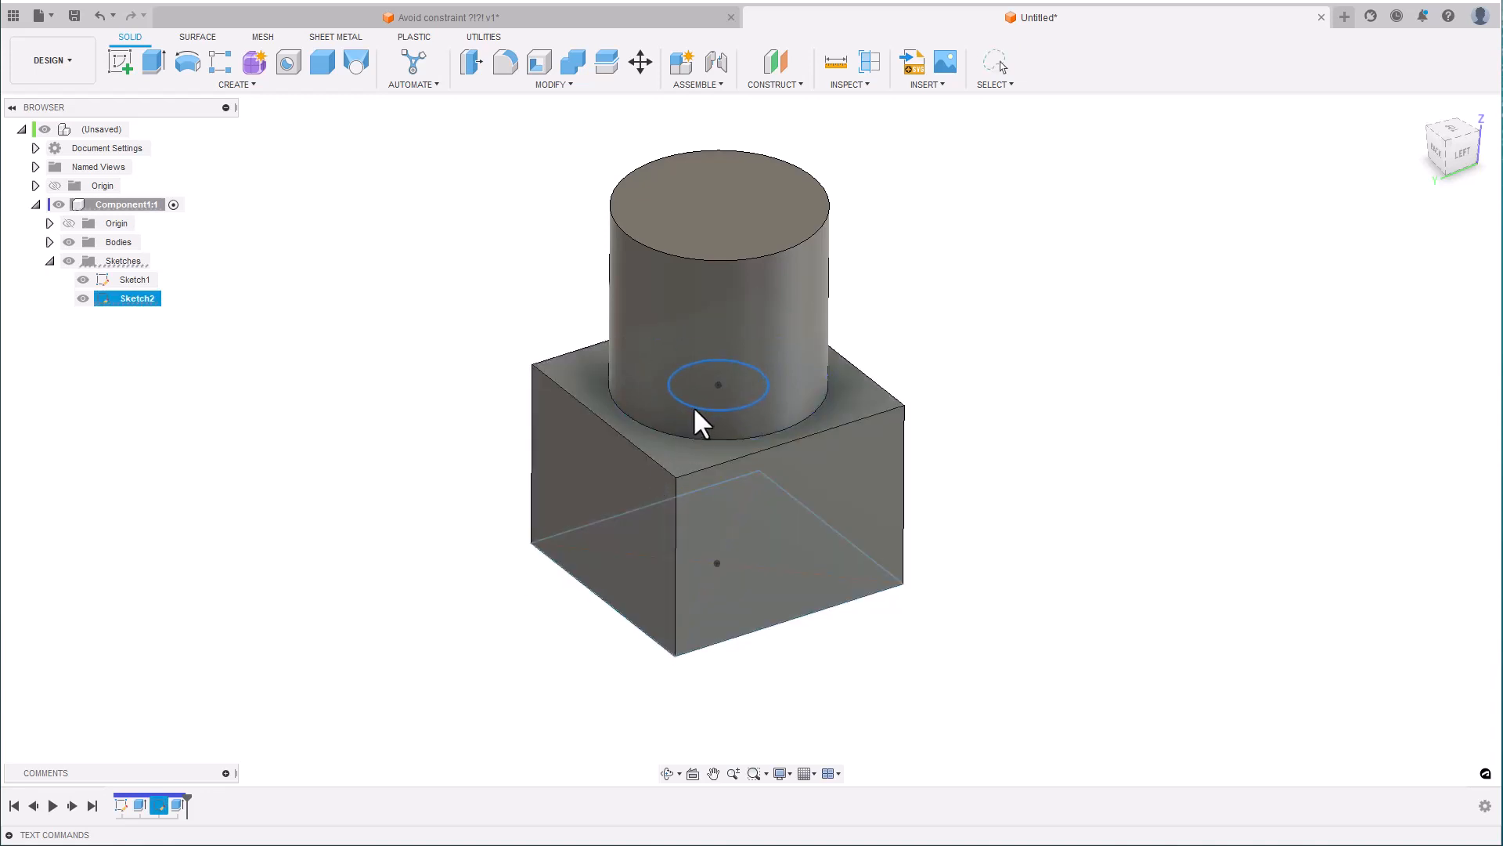
- Start Press Pull on the cylinder's top face and set the offset type to Automatic
click(720, 209)
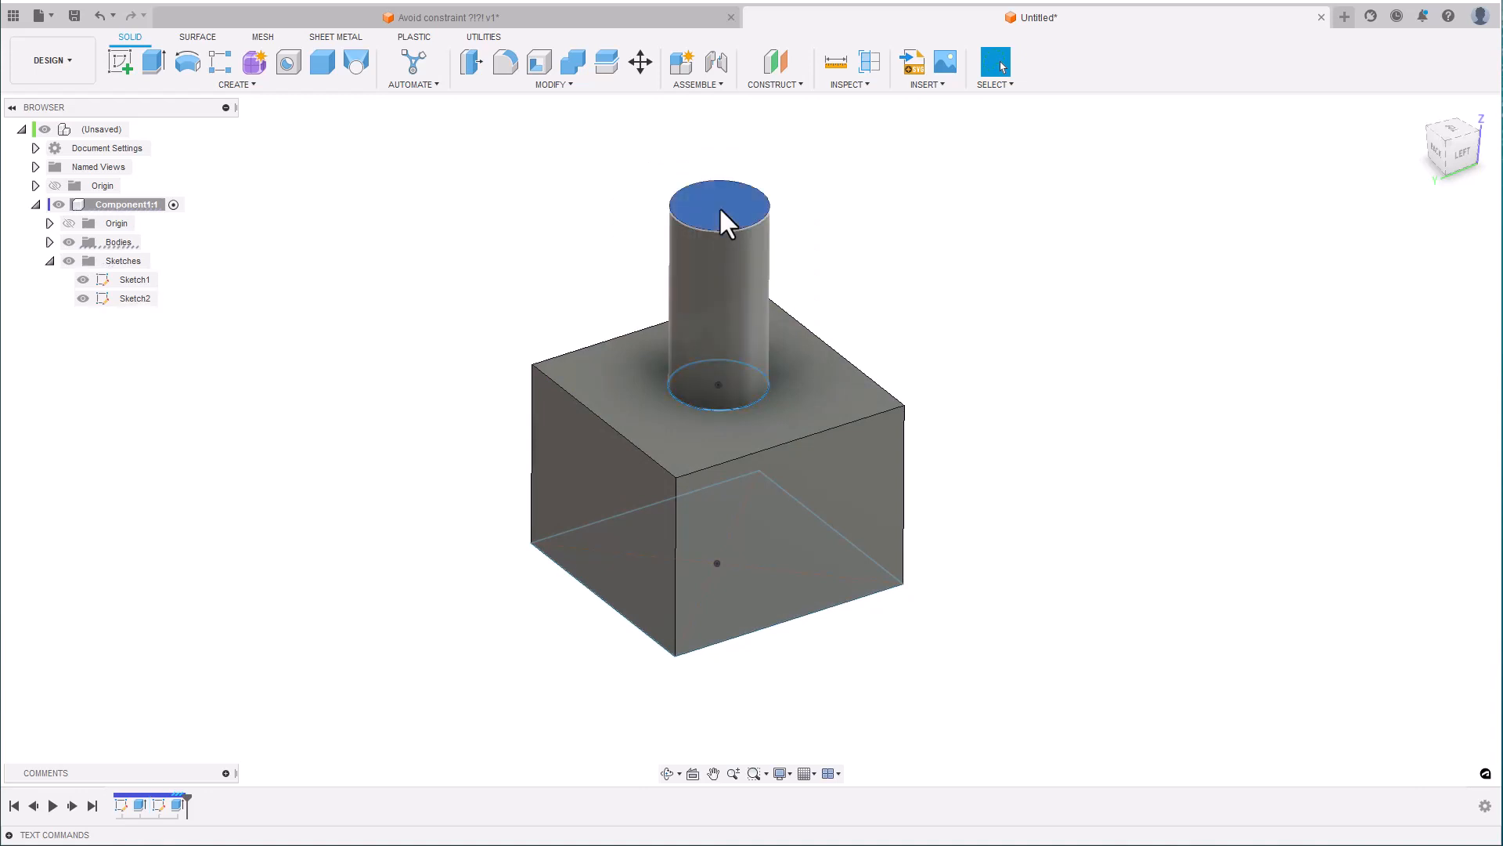
scroll(719, 210, down, 1)
middle_drag(720, 209, 718, 271)
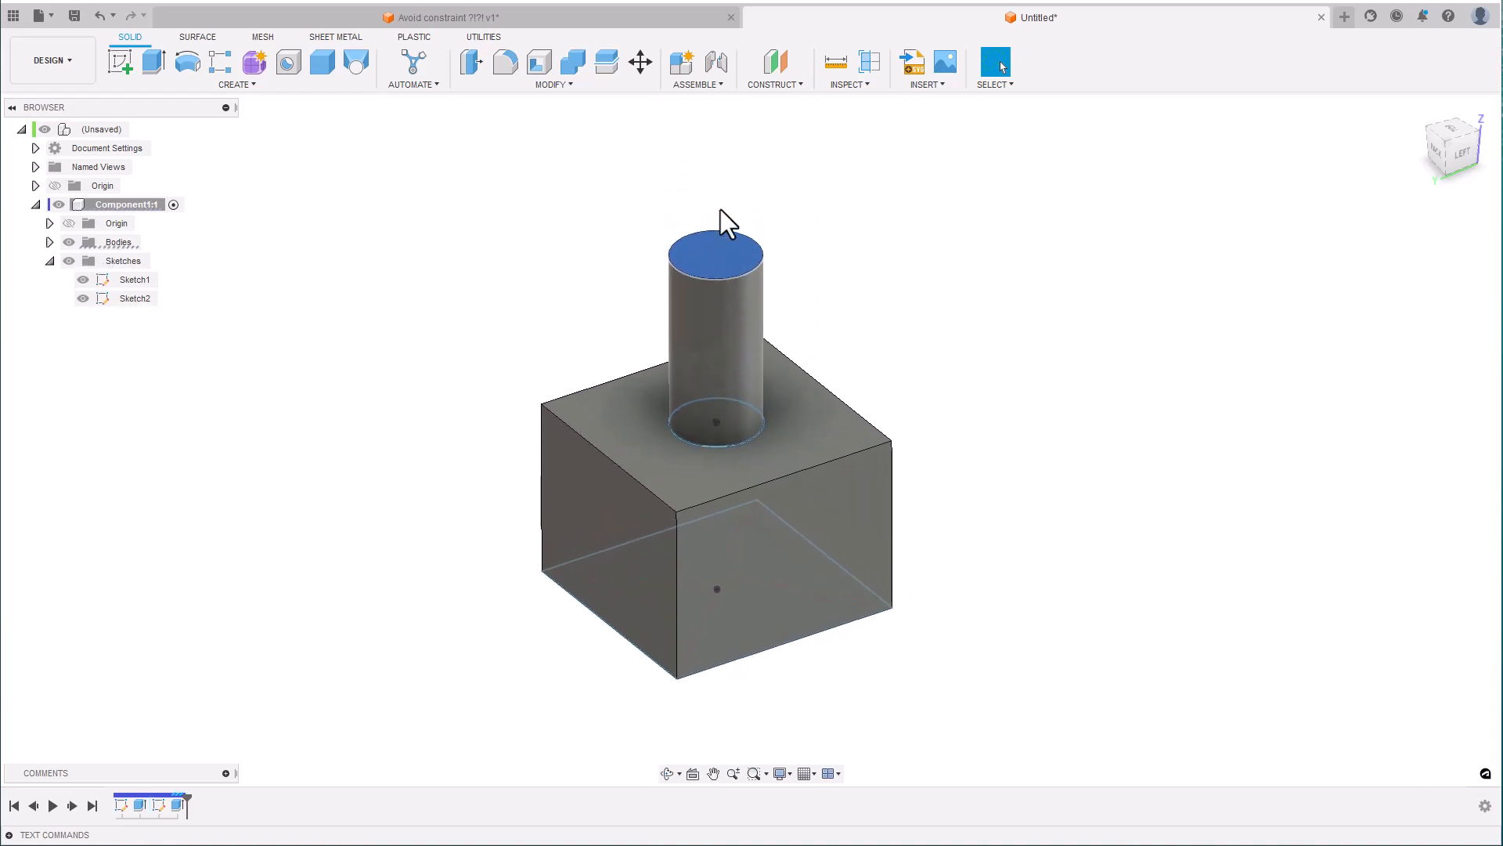
right_click(716, 257)
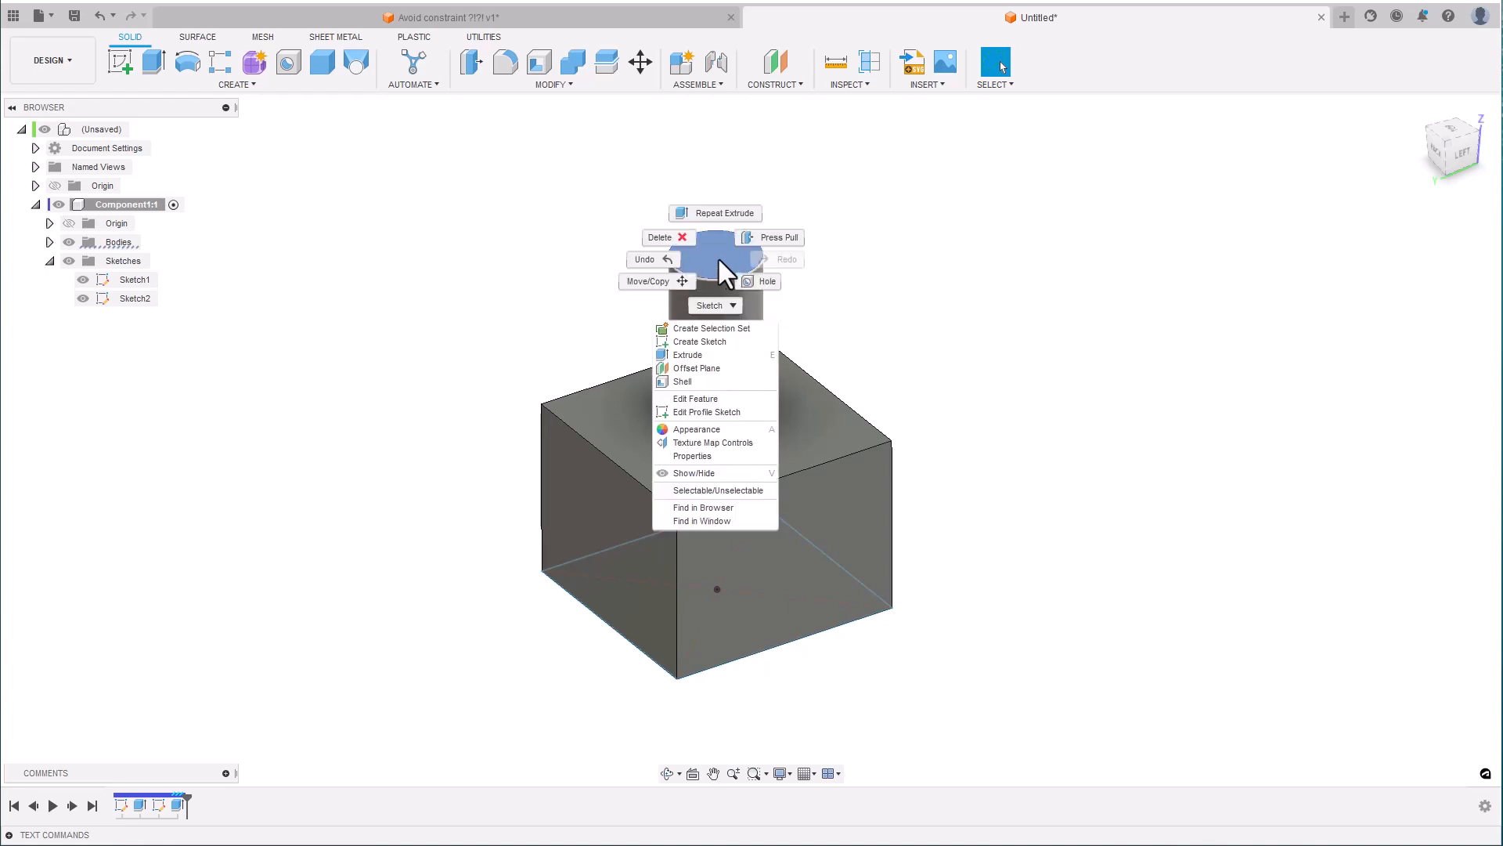
click(755, 241)
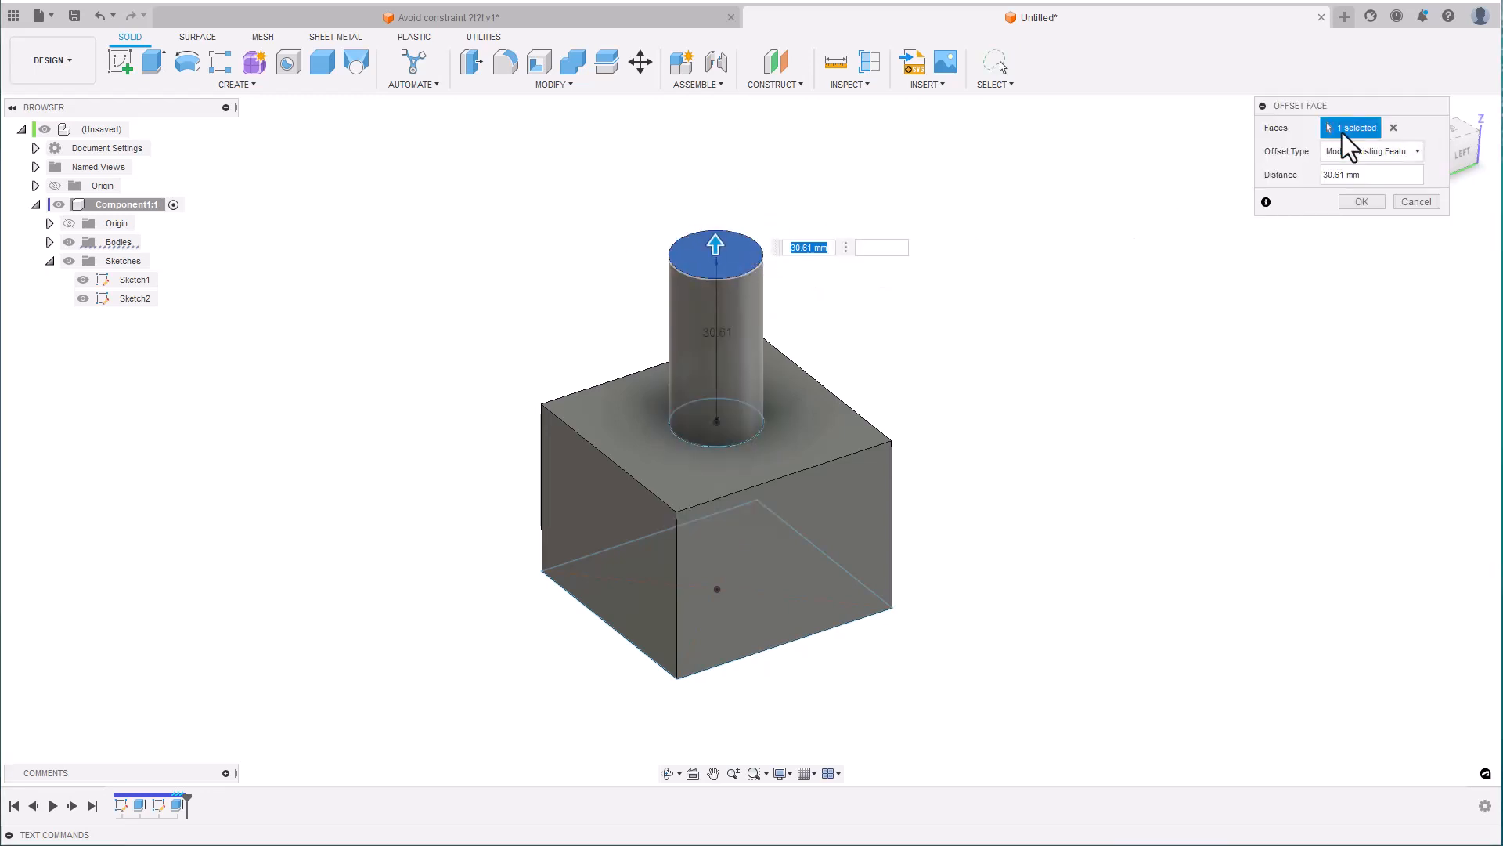
drag(1348, 105, 996, 239)
click(1005, 280)
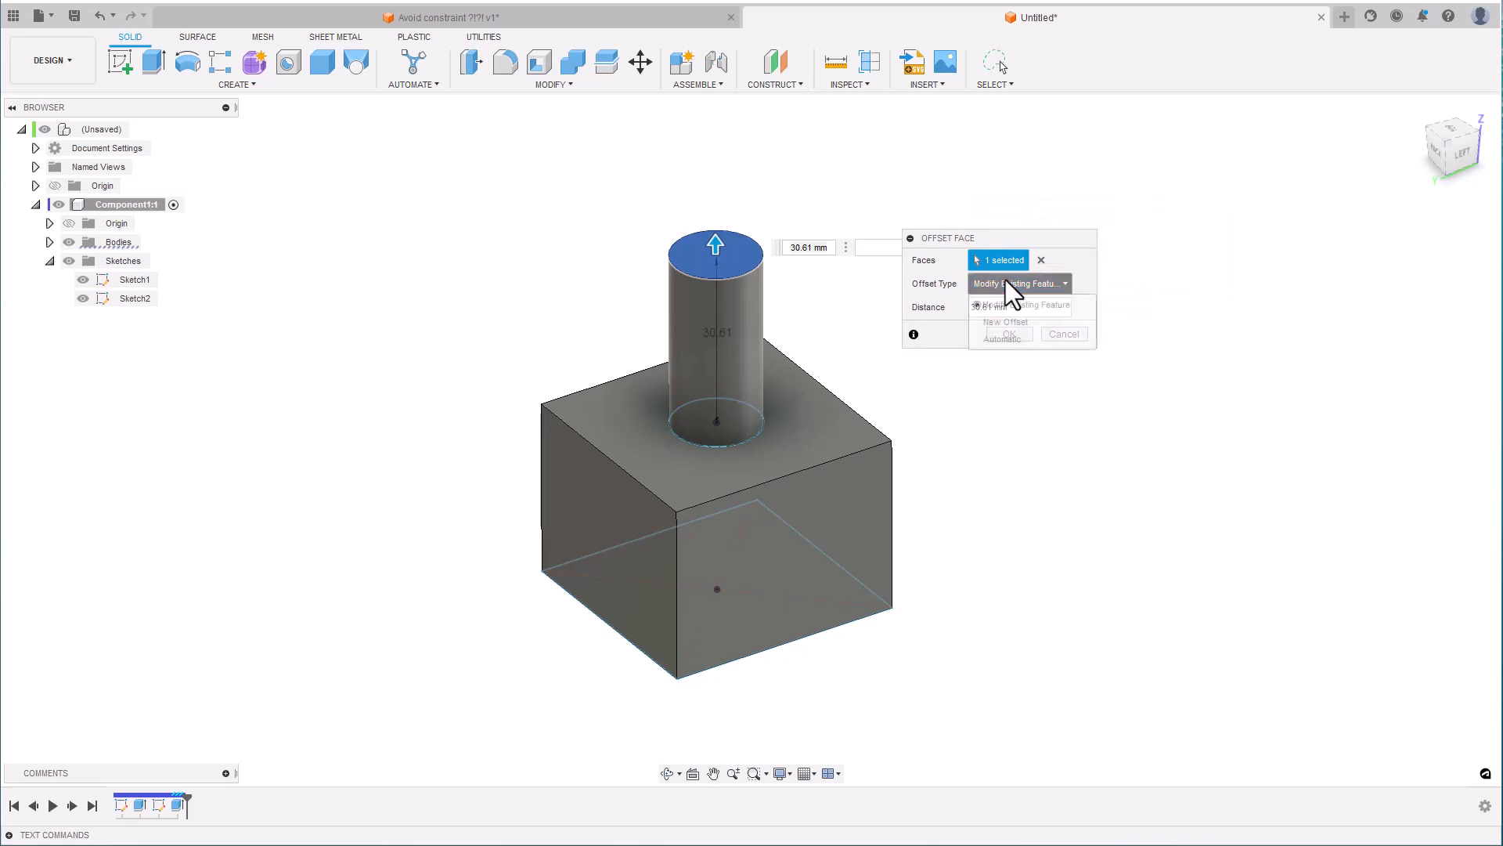
click(1001, 341)
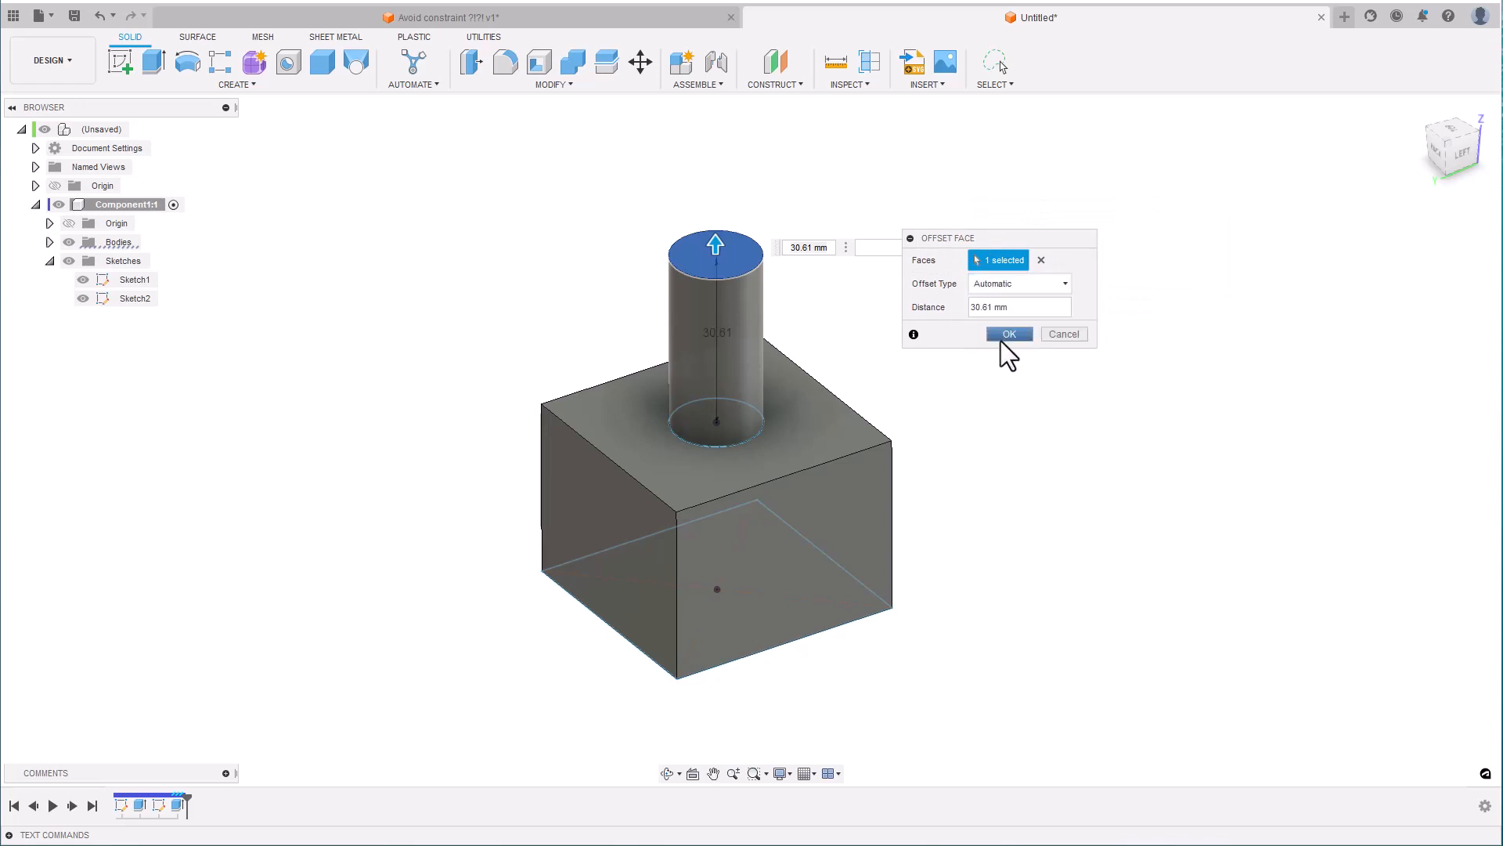
- Switch the offset type to Modify Existing Feature and lower the cylinder's top face to a distance of about 14.9 mm
click(994, 279)
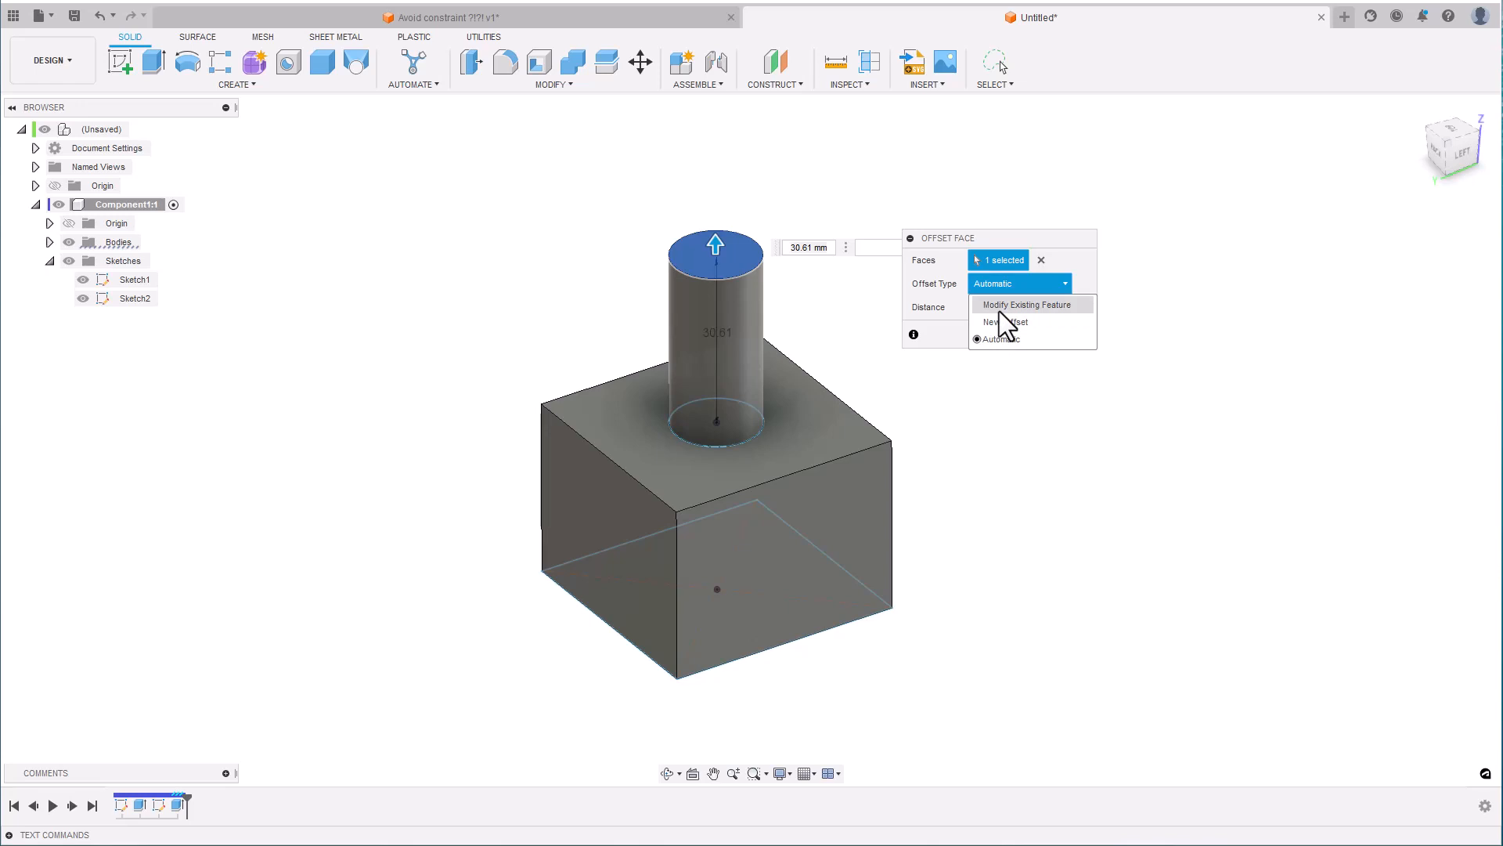
click(1155, 252)
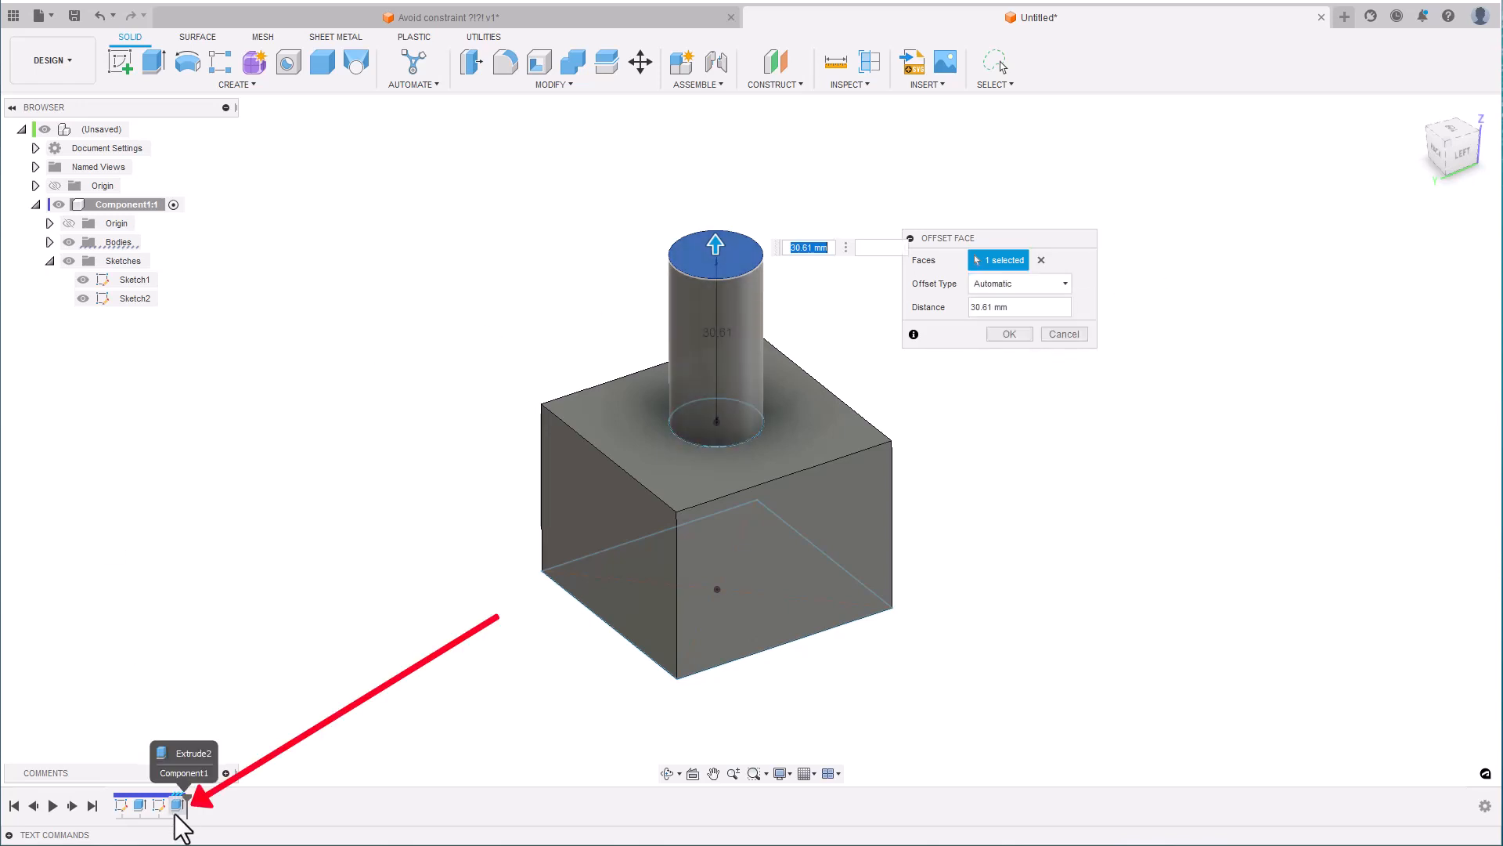
click(988, 285)
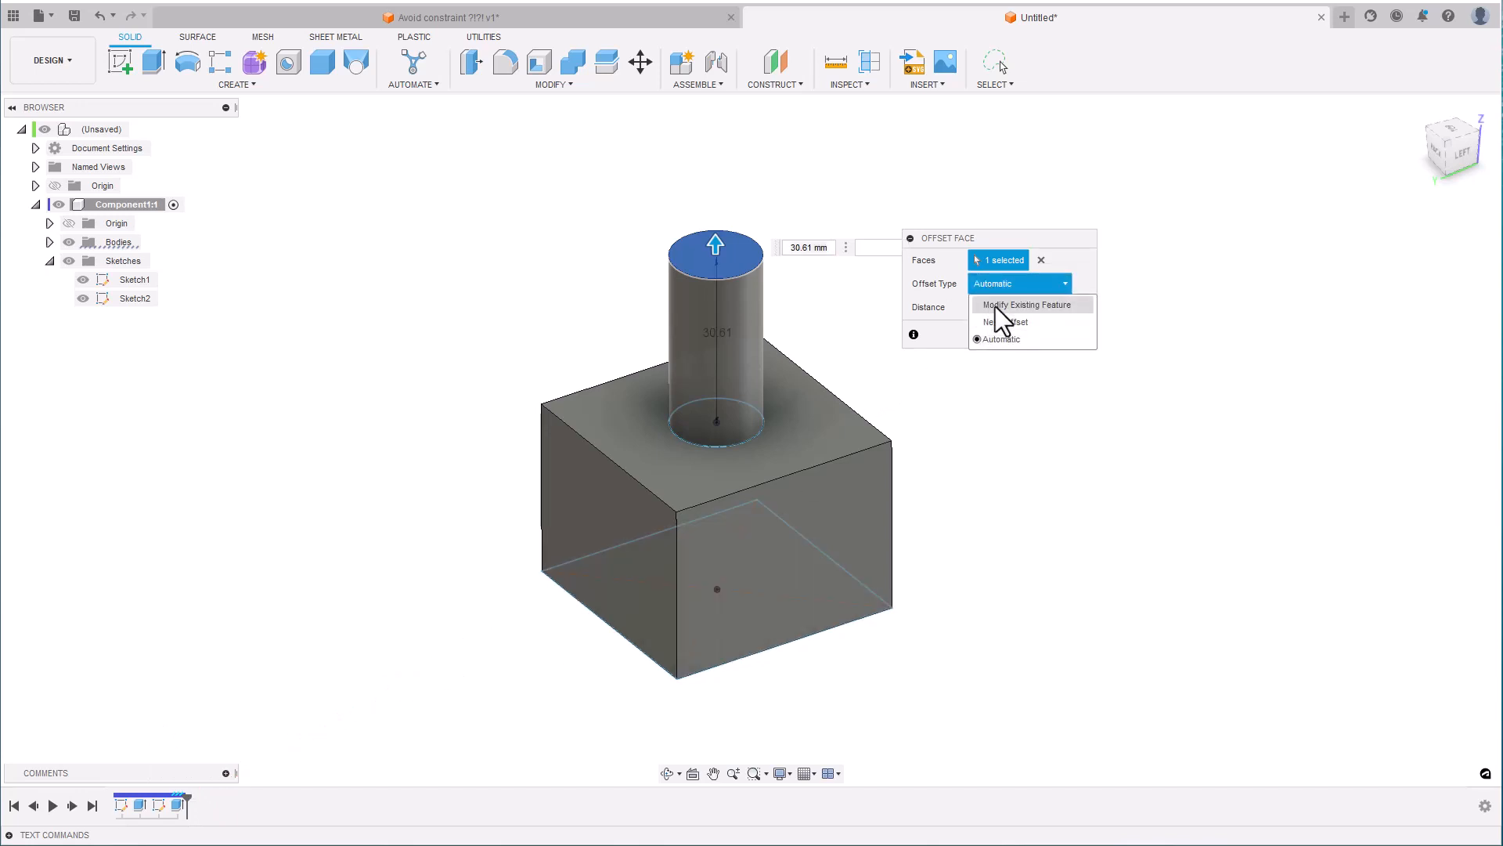
click(995, 305)
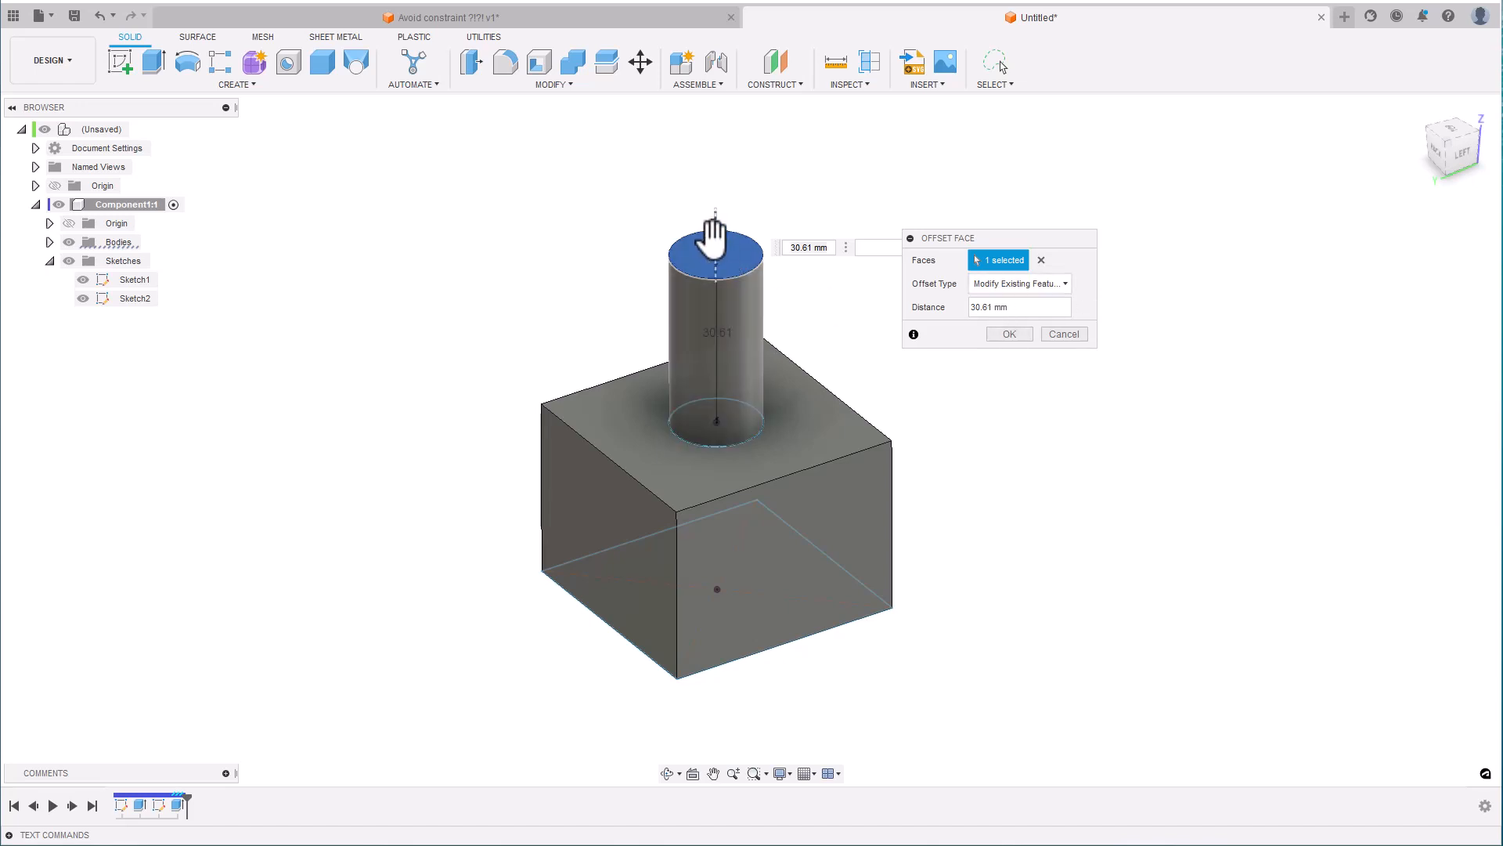
drag(714, 235, 717, 324)
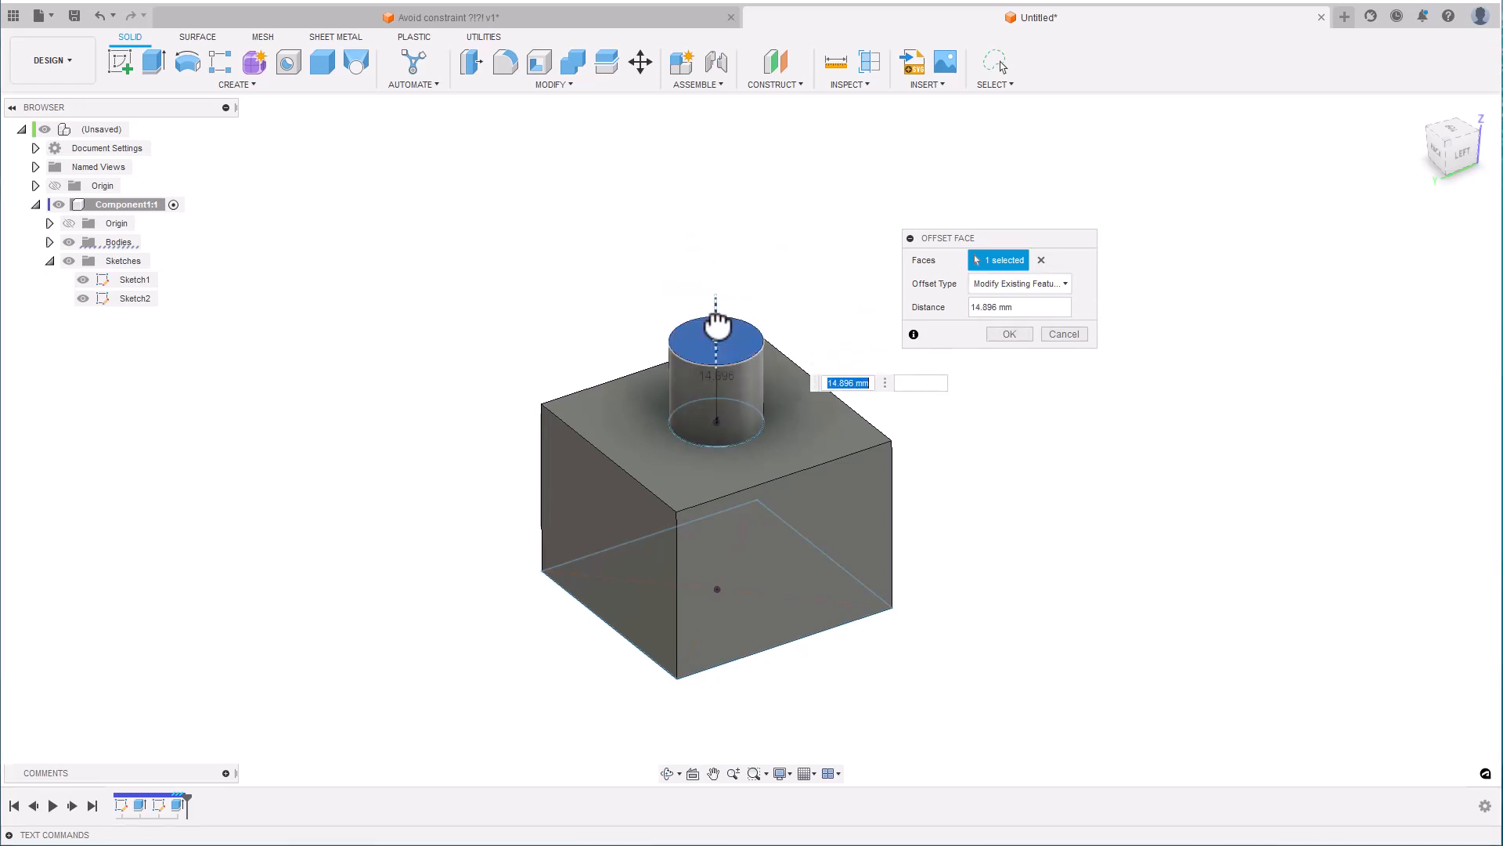
key(Return)
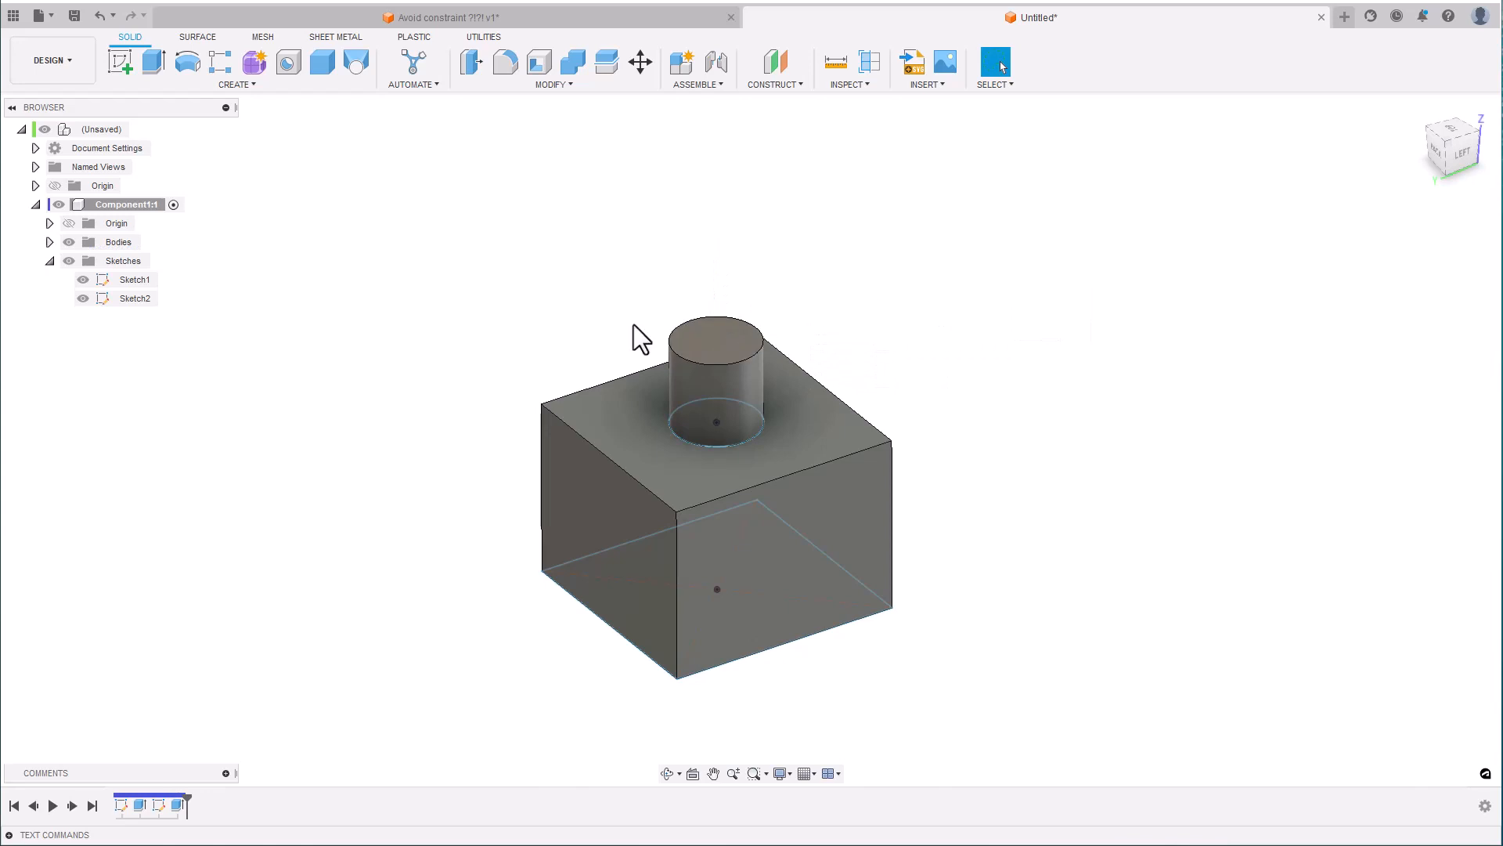
- Open the cylinder's extrusion for editing, check its distance value, and leave without changing it
click(176, 804)
double_click(175, 805)
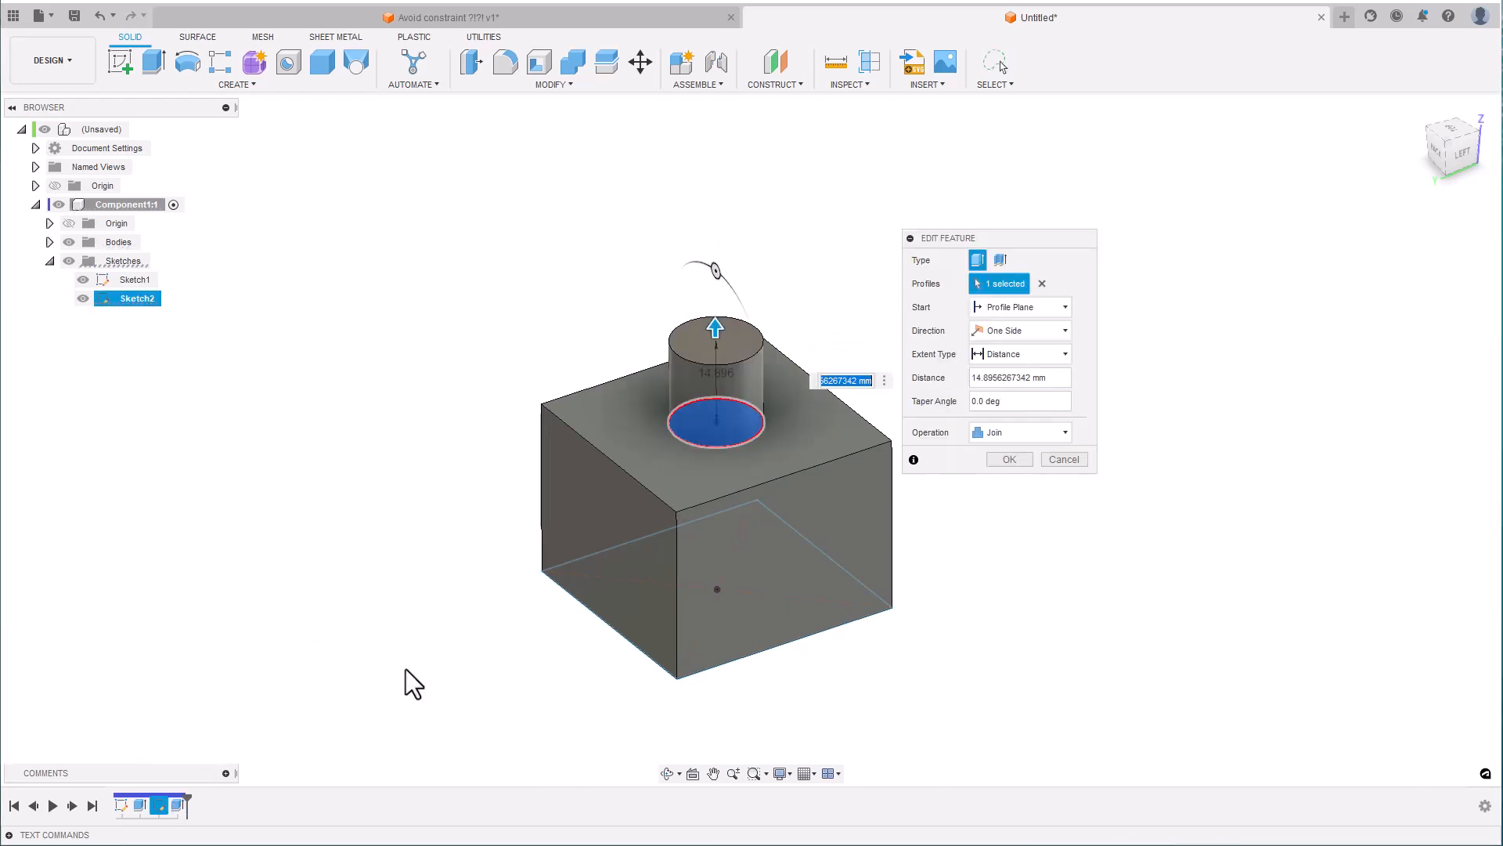
double_click(996, 378)
click(1063, 458)
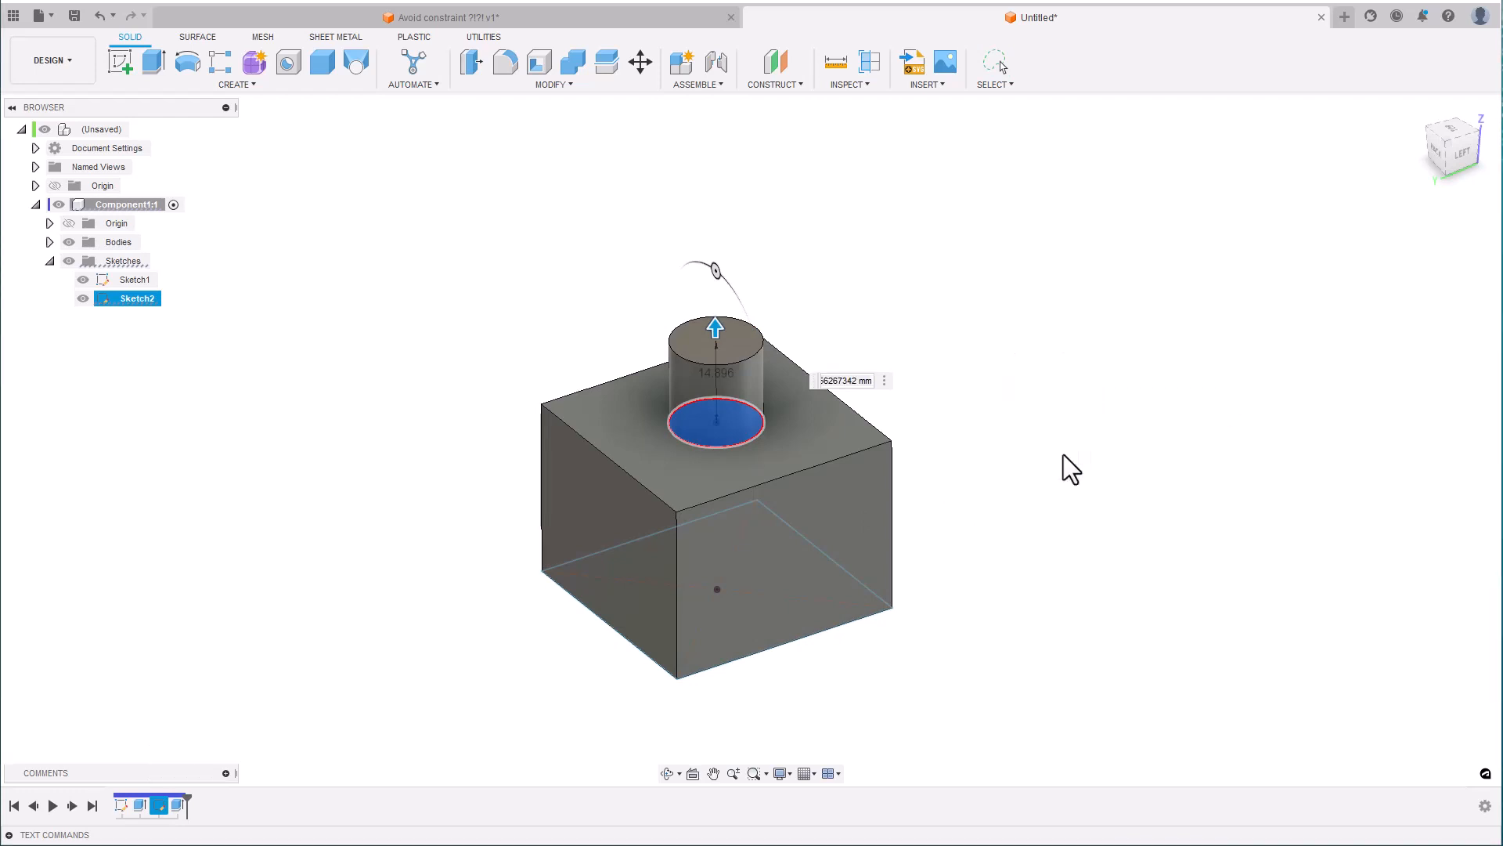
click(685, 442)
right_click(685, 443)
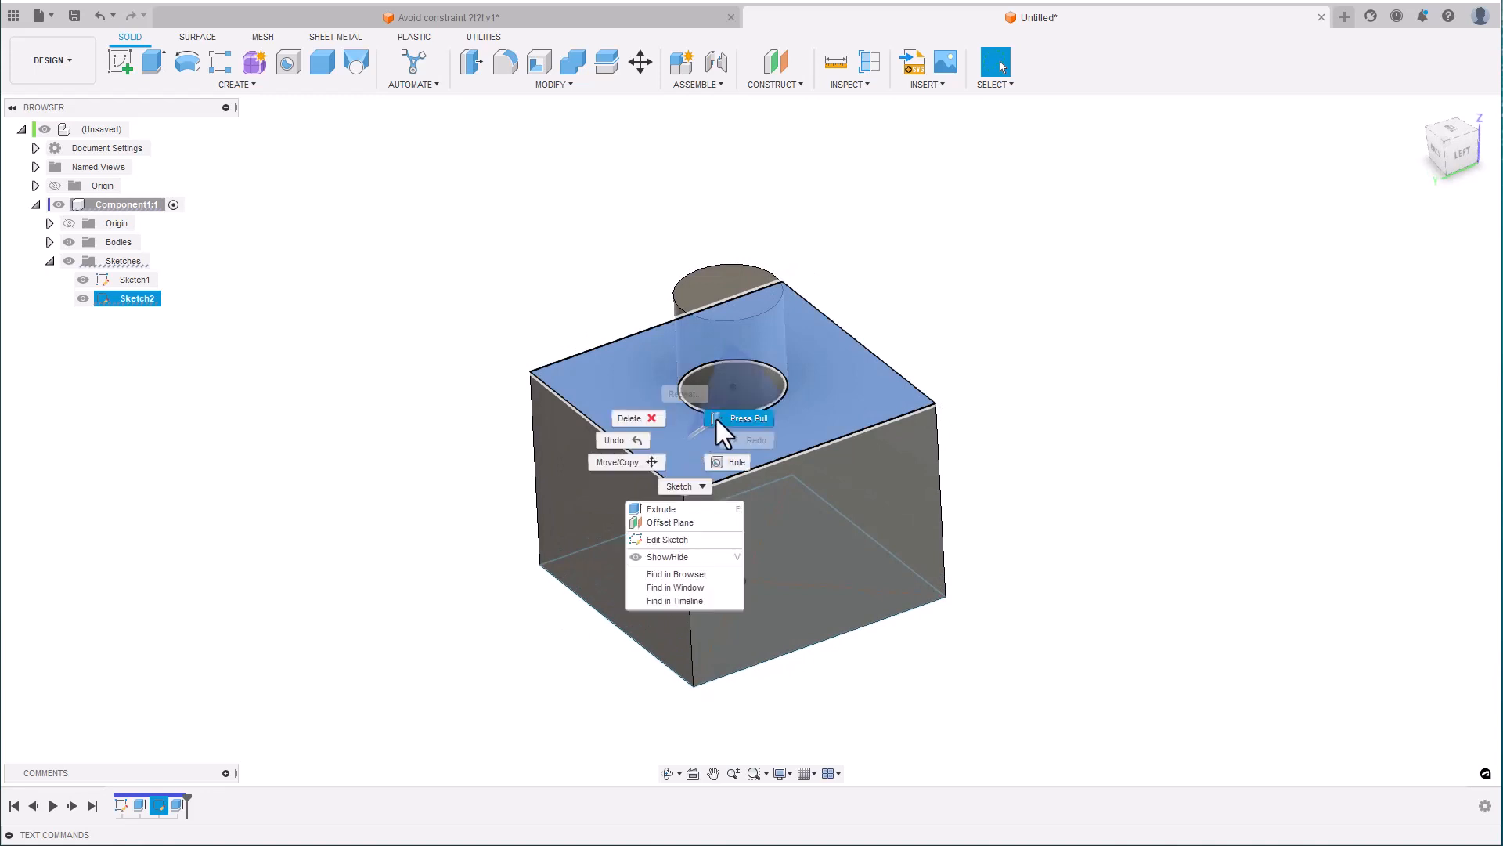
click(716, 419)
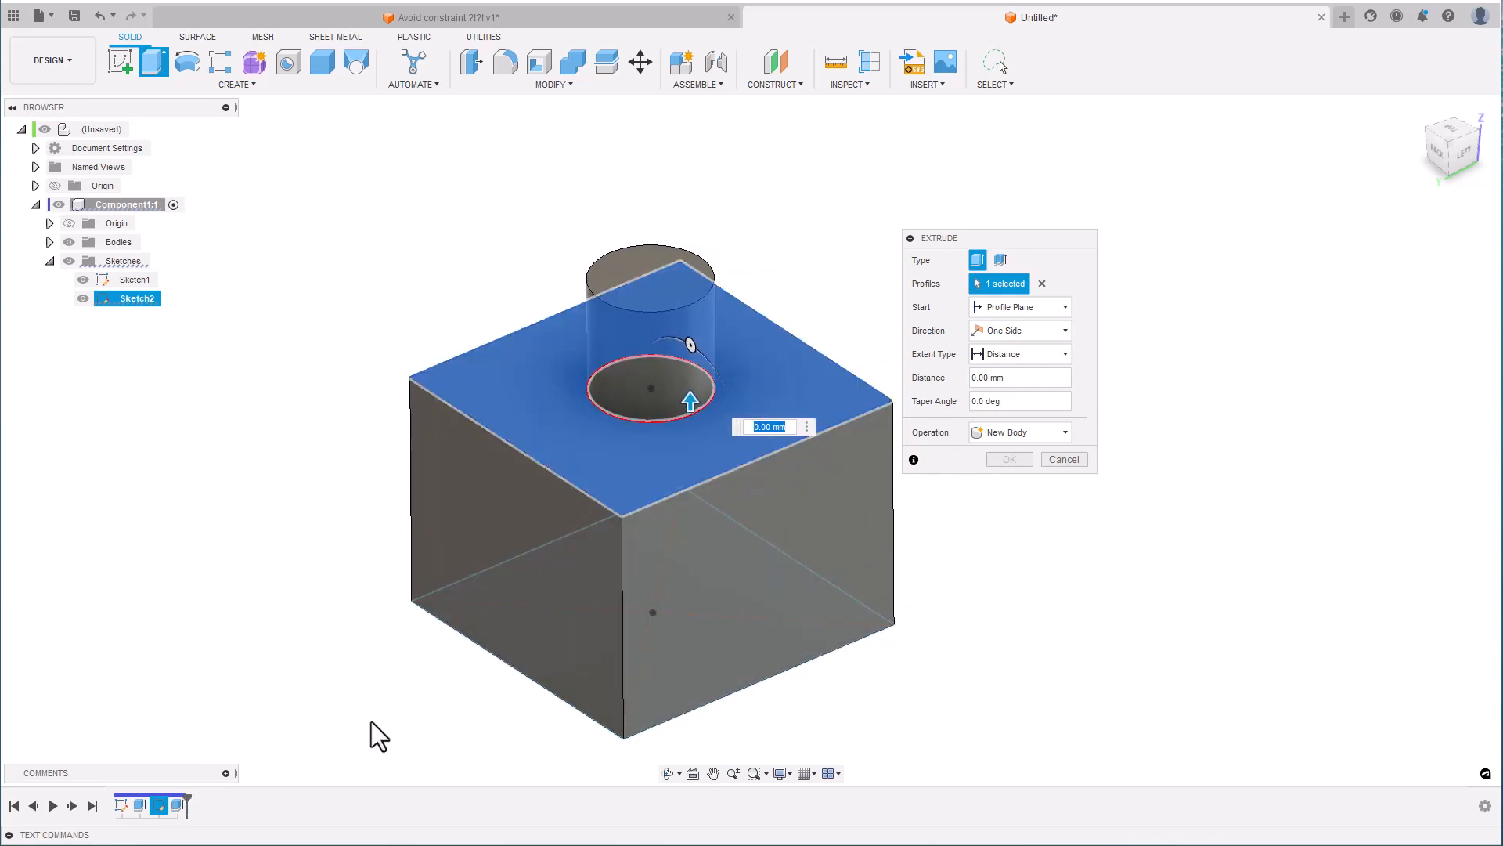
click(1062, 461)
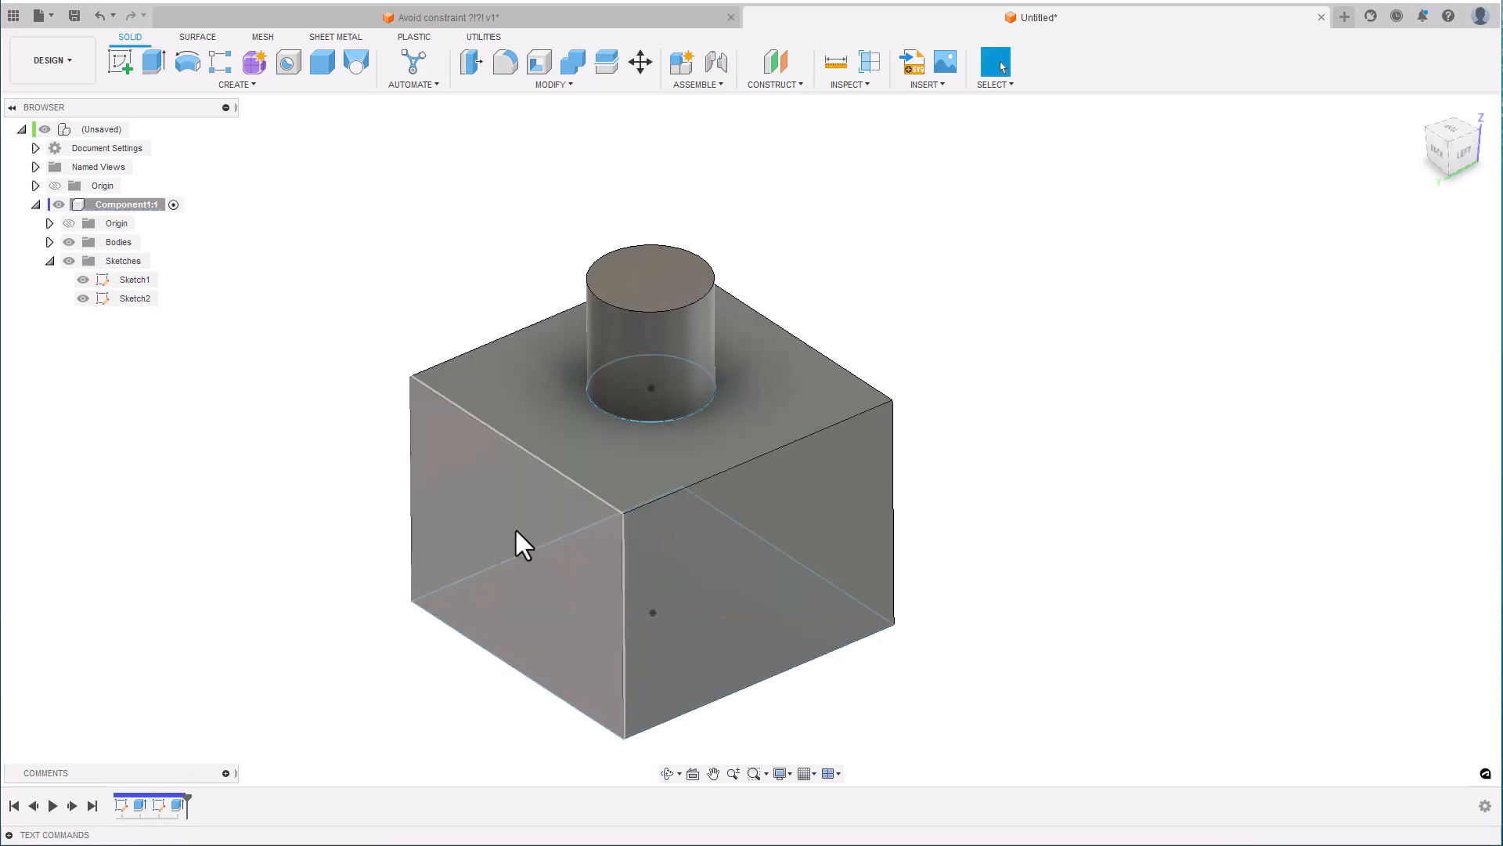
- Open the block's extrusion for editing to check its distance and operation, and leave it unchanged
double_click(138, 805)
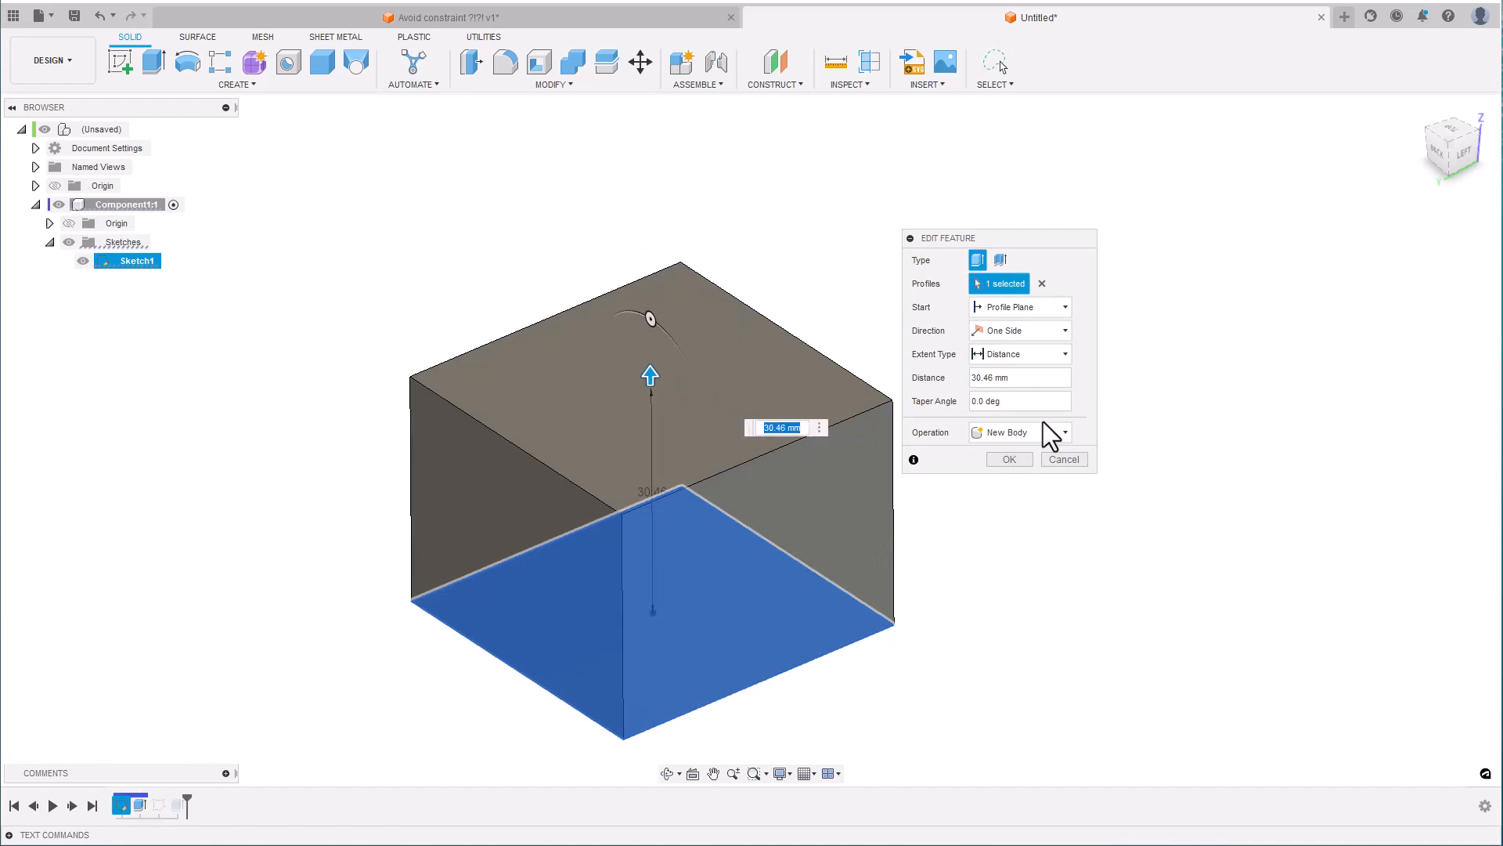
click(1064, 459)
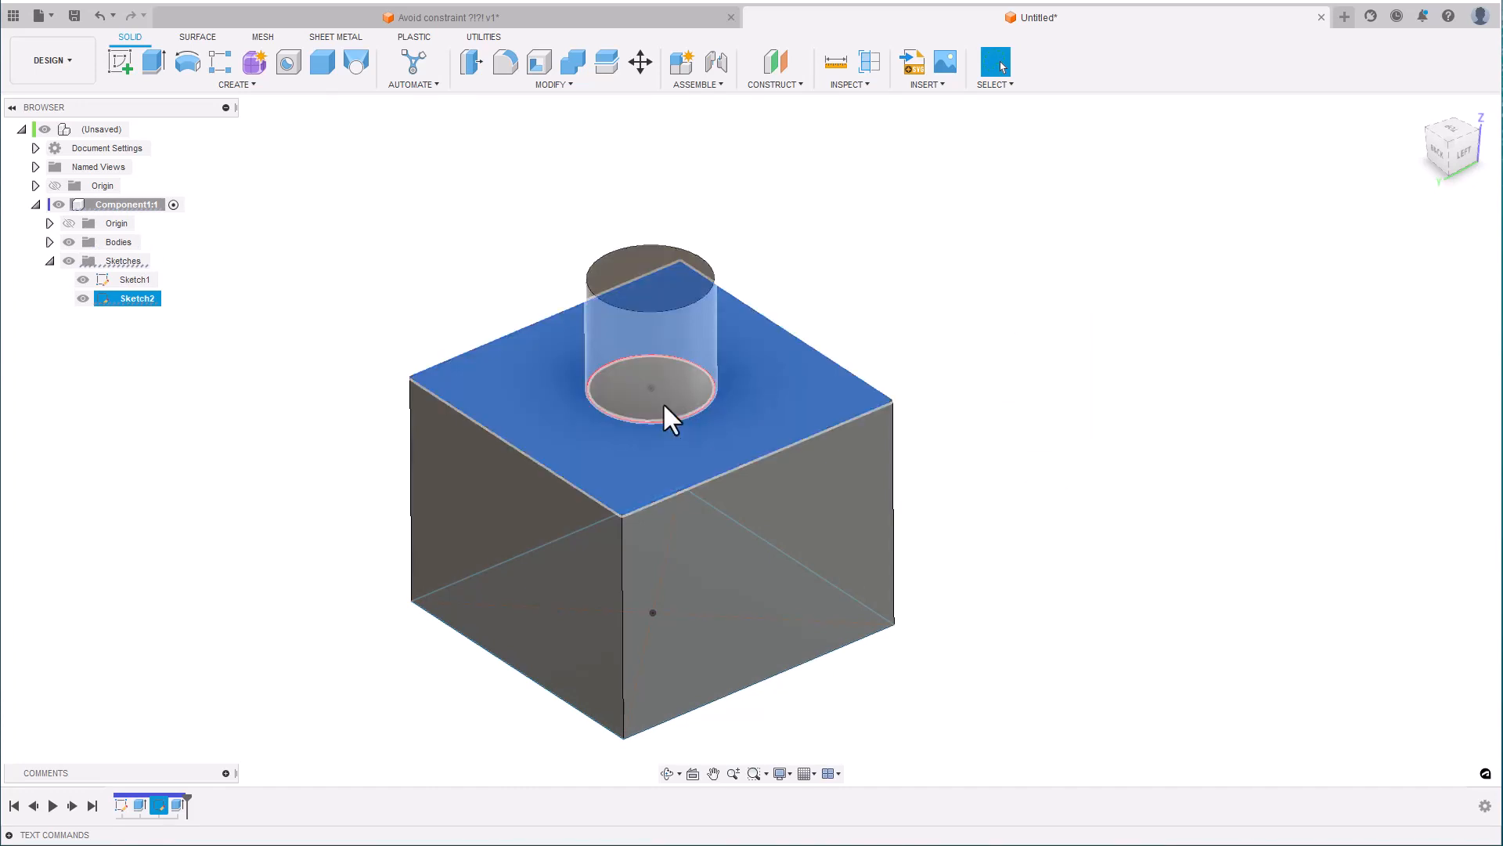
- Try Press Pull on the sketch profile around the cylinder, raising it about 6 mm as a Join, and undo it
right_click(650, 435)
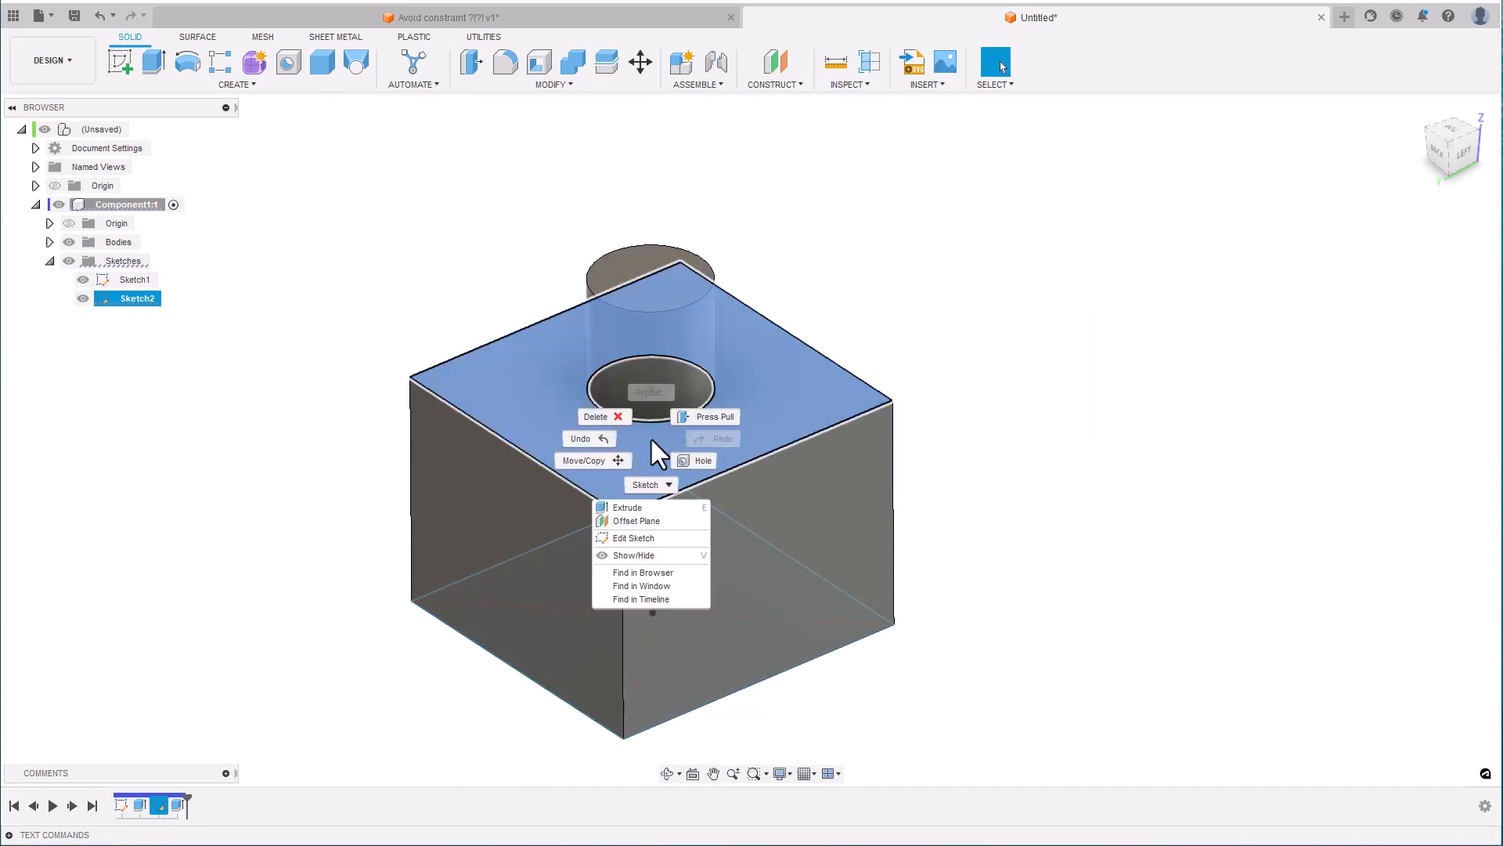
click(692, 420)
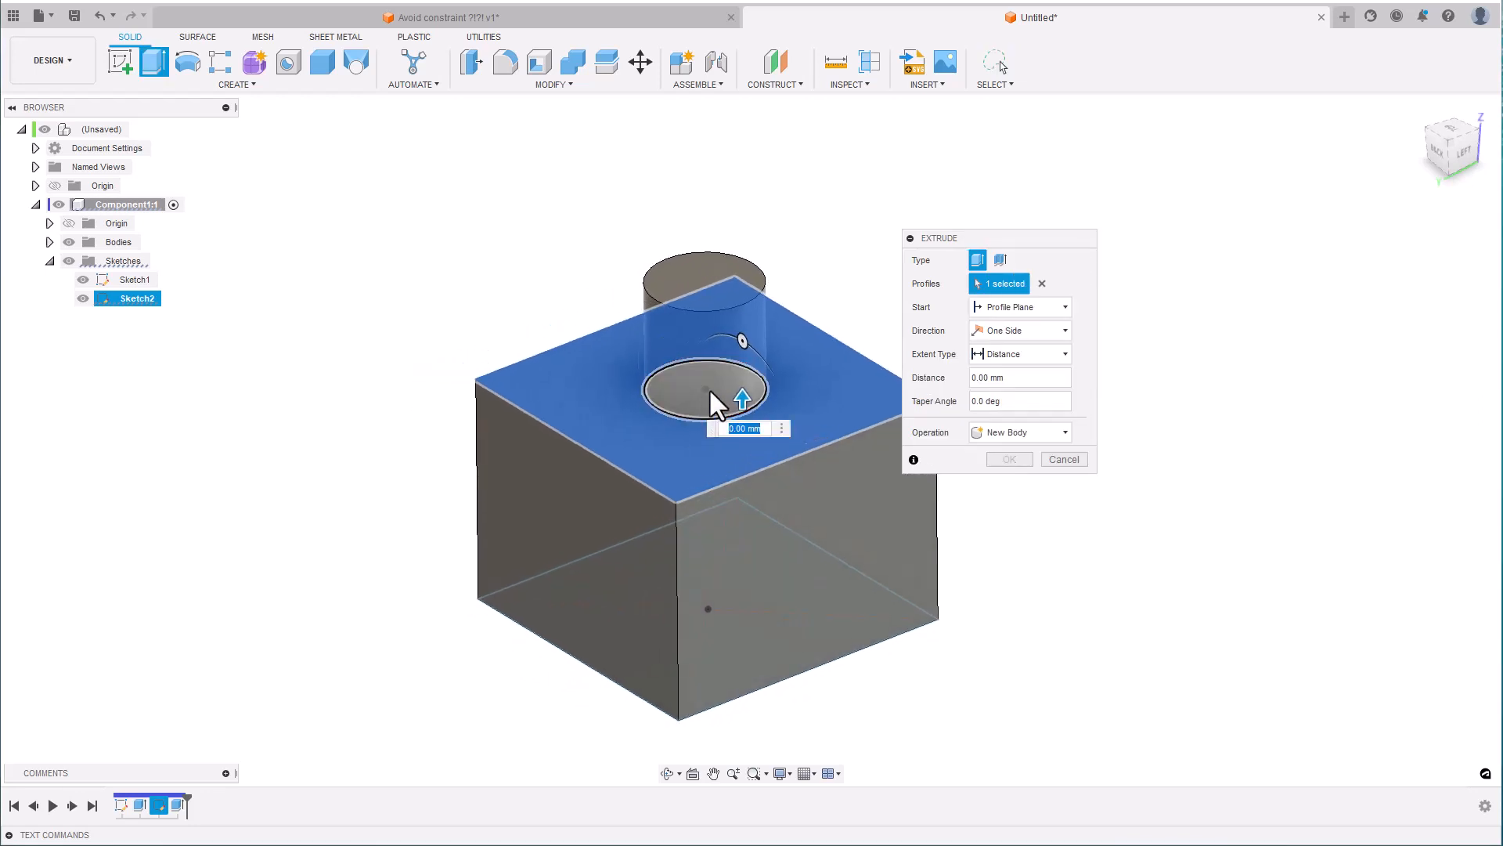
drag(742, 396, 721, 357)
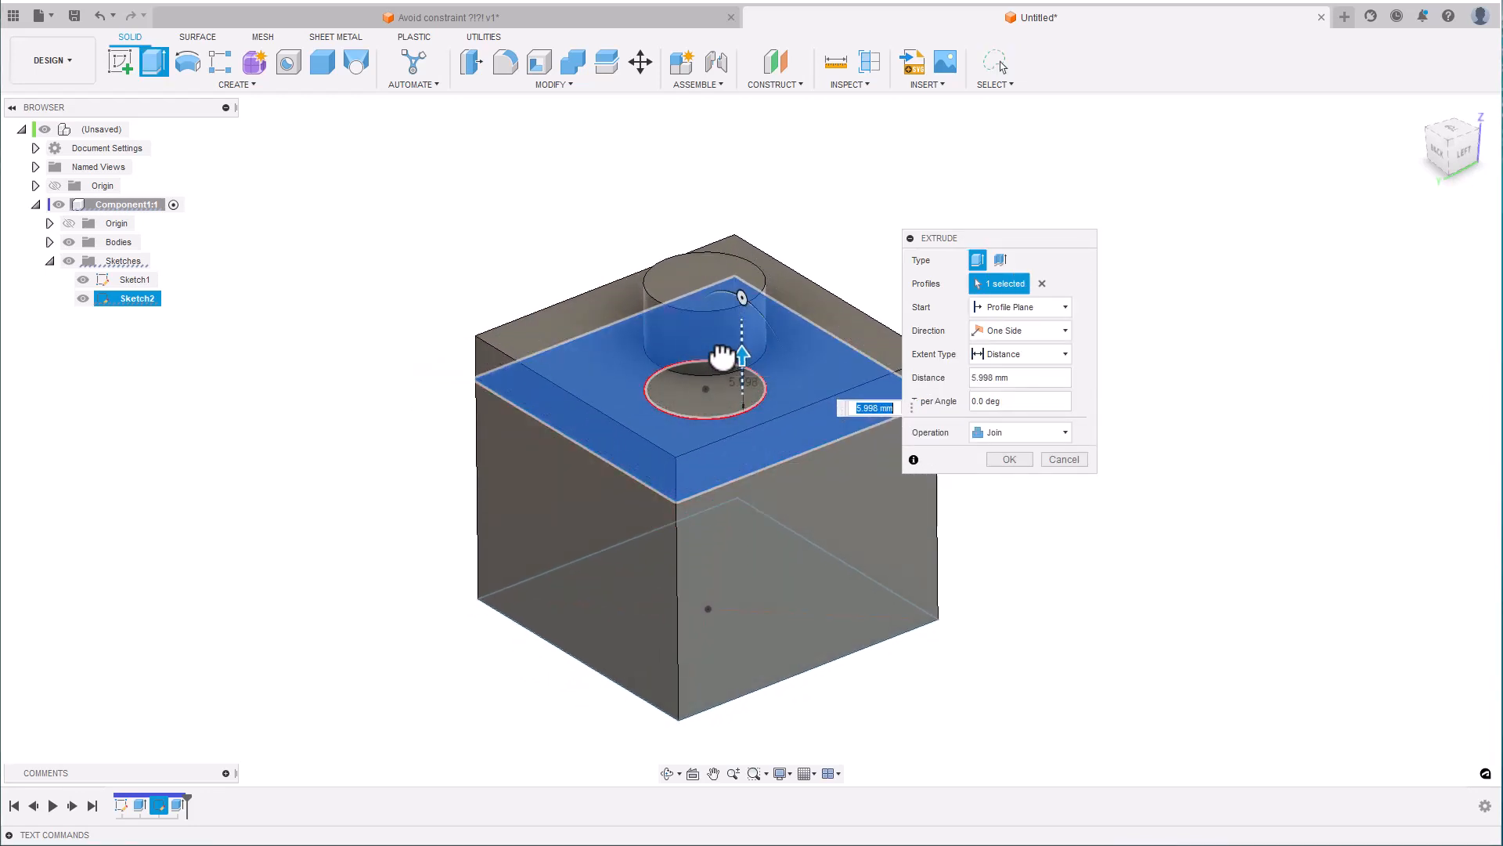
key(Return)
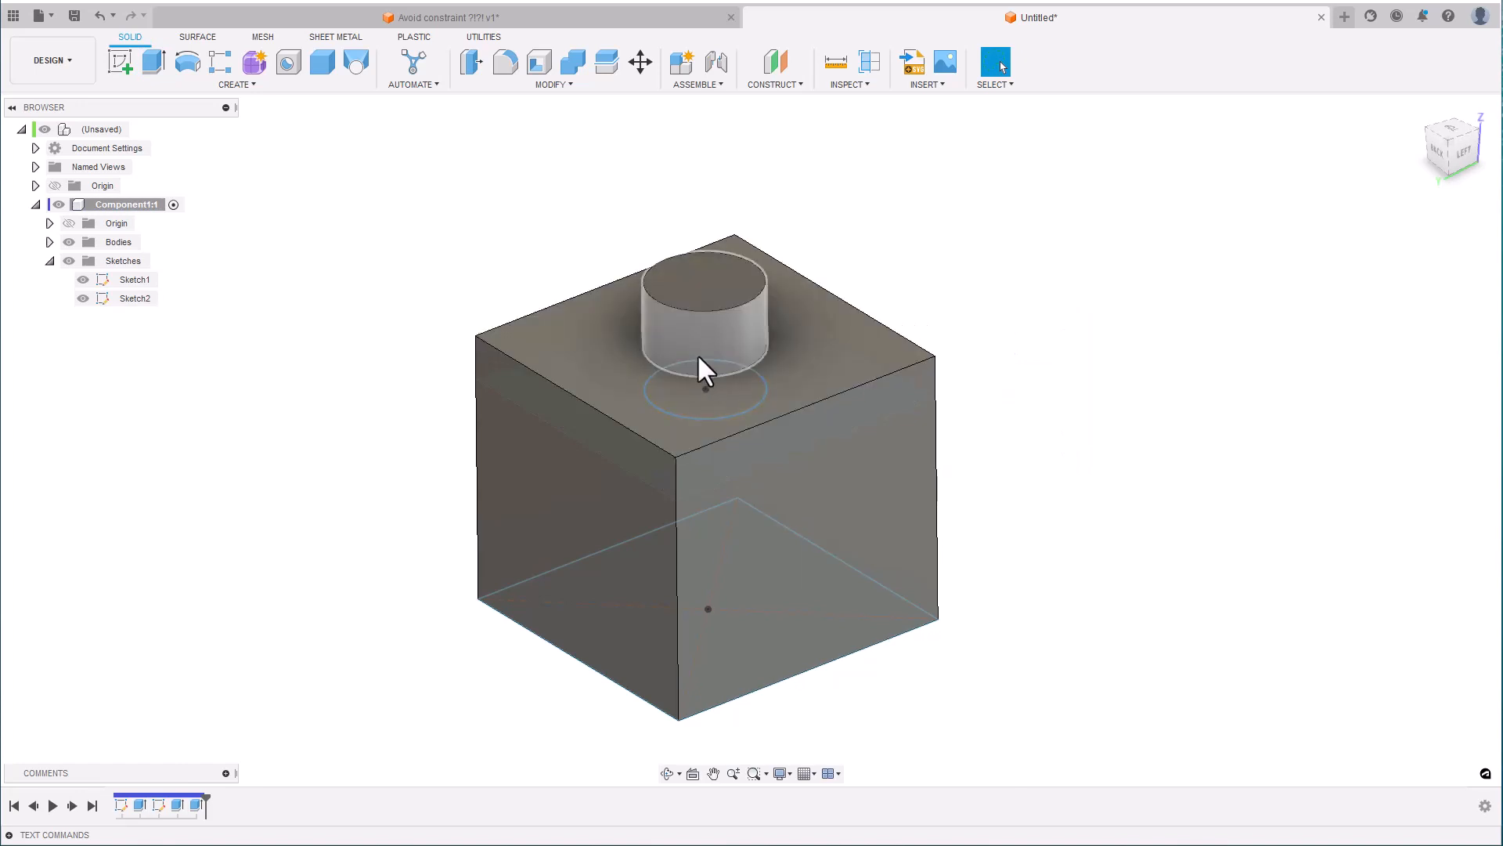
shift+middle_drag(699, 415, 713, 411)
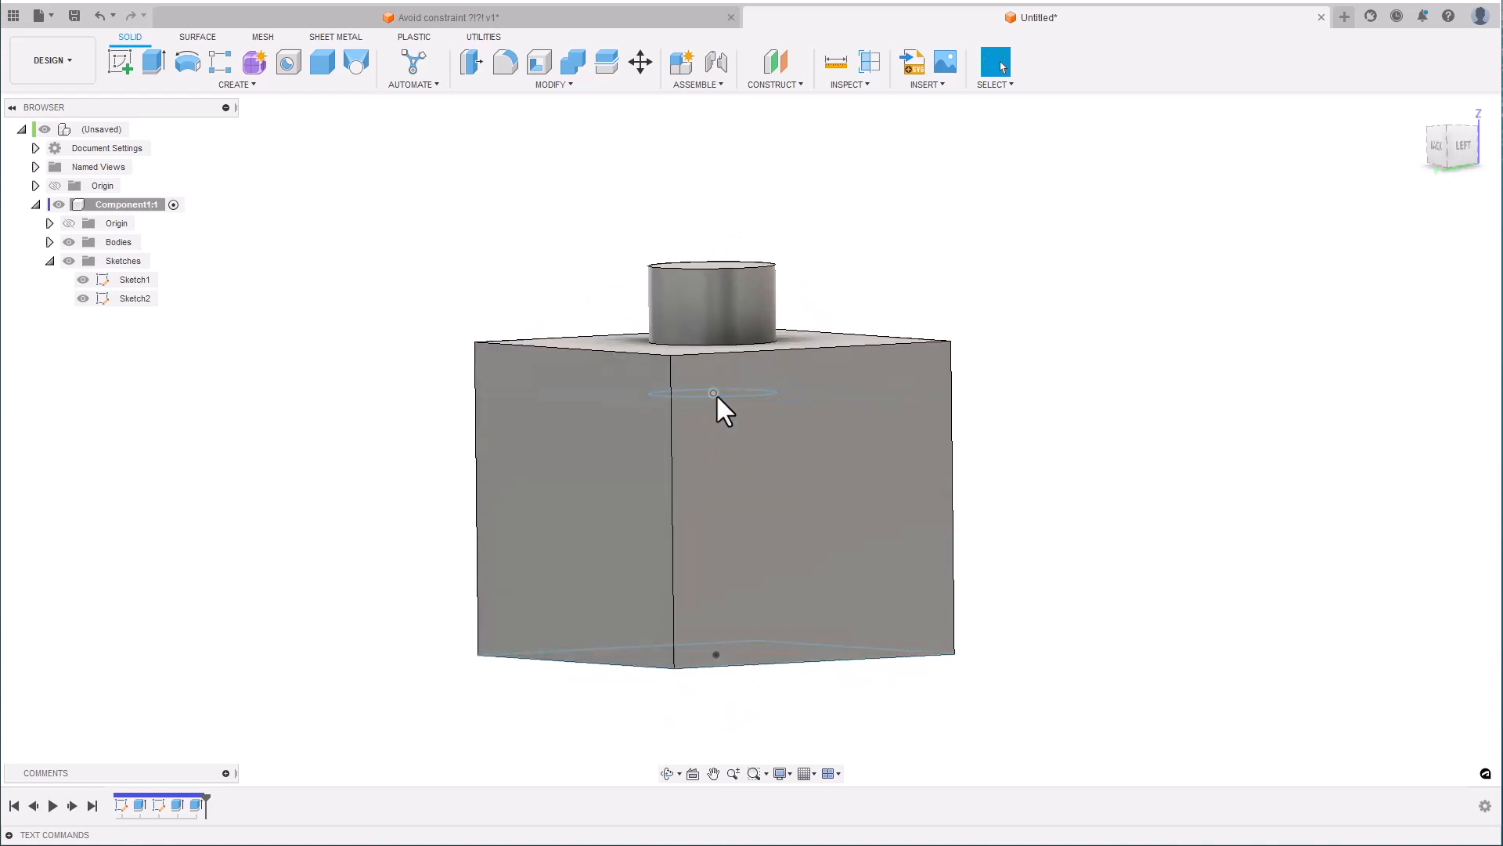
key(ctrl+z)
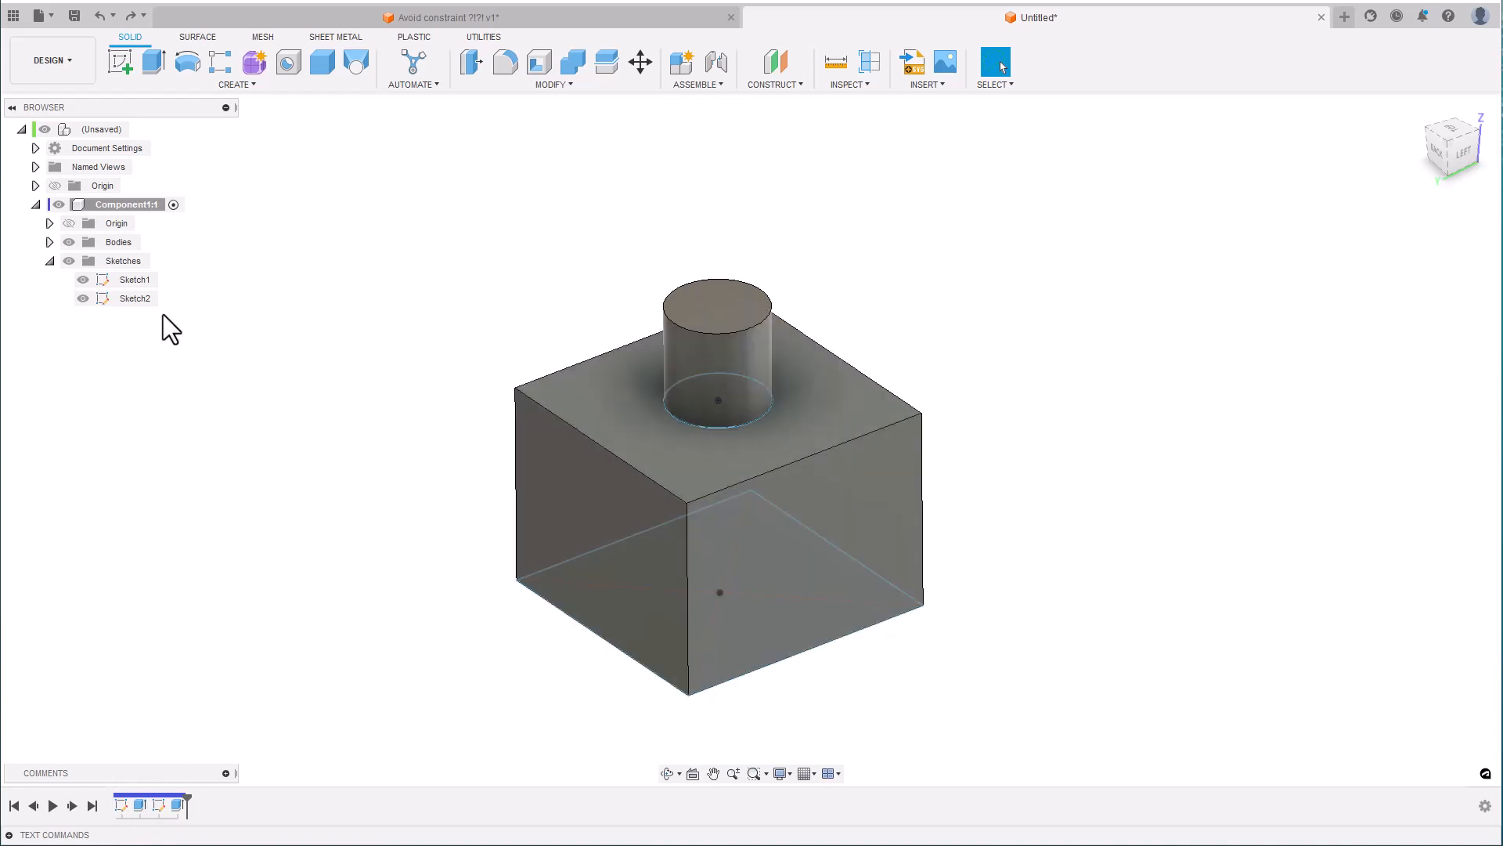
- Hide Component1, activate the top-level assembly, and create a new active internal standard component in it
click(57, 205)
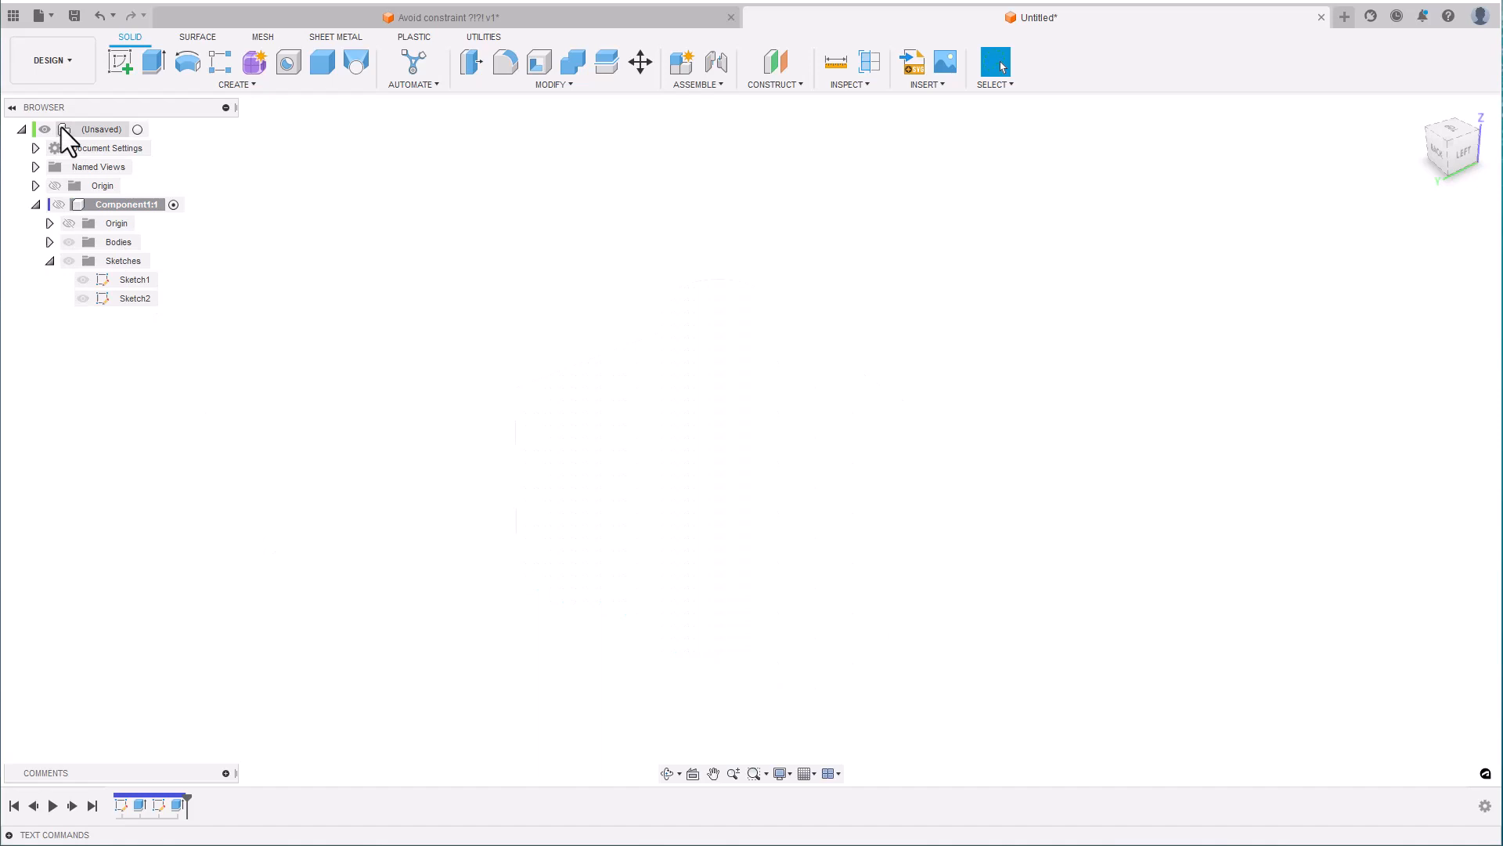
click(138, 130)
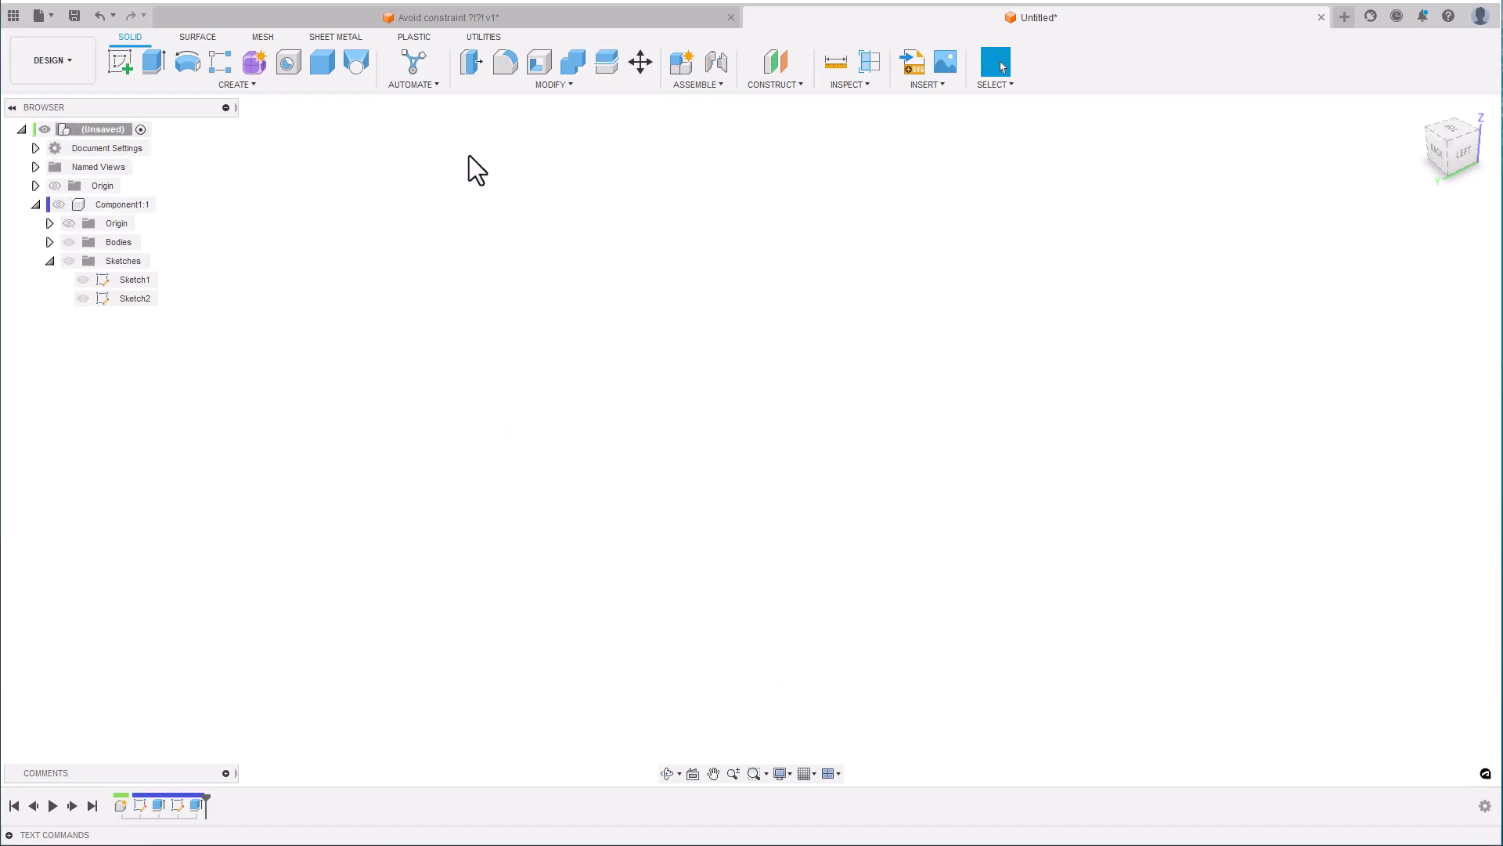
key(shift+n)
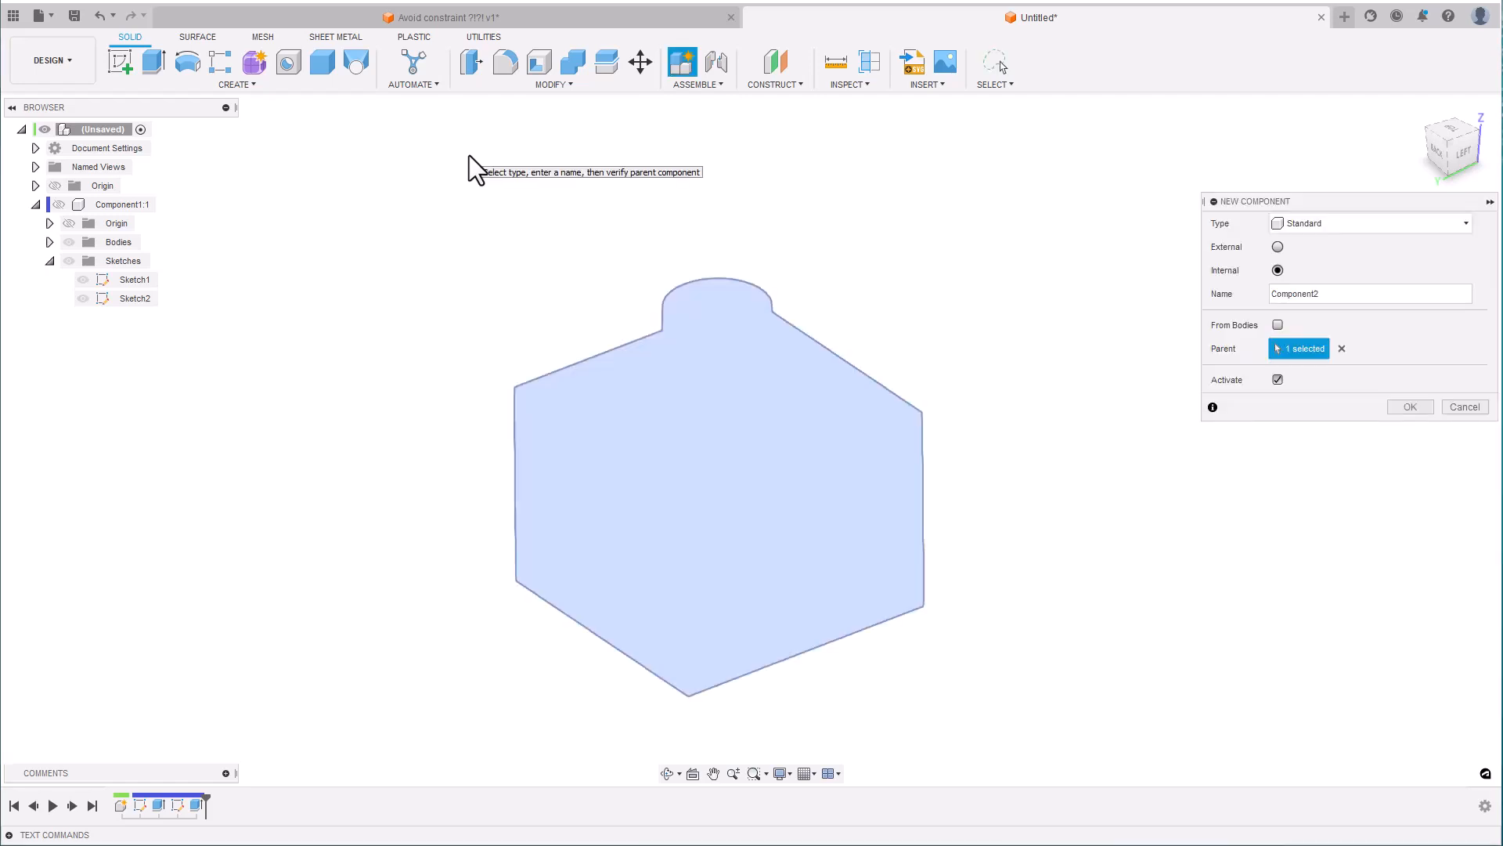
key(Return)
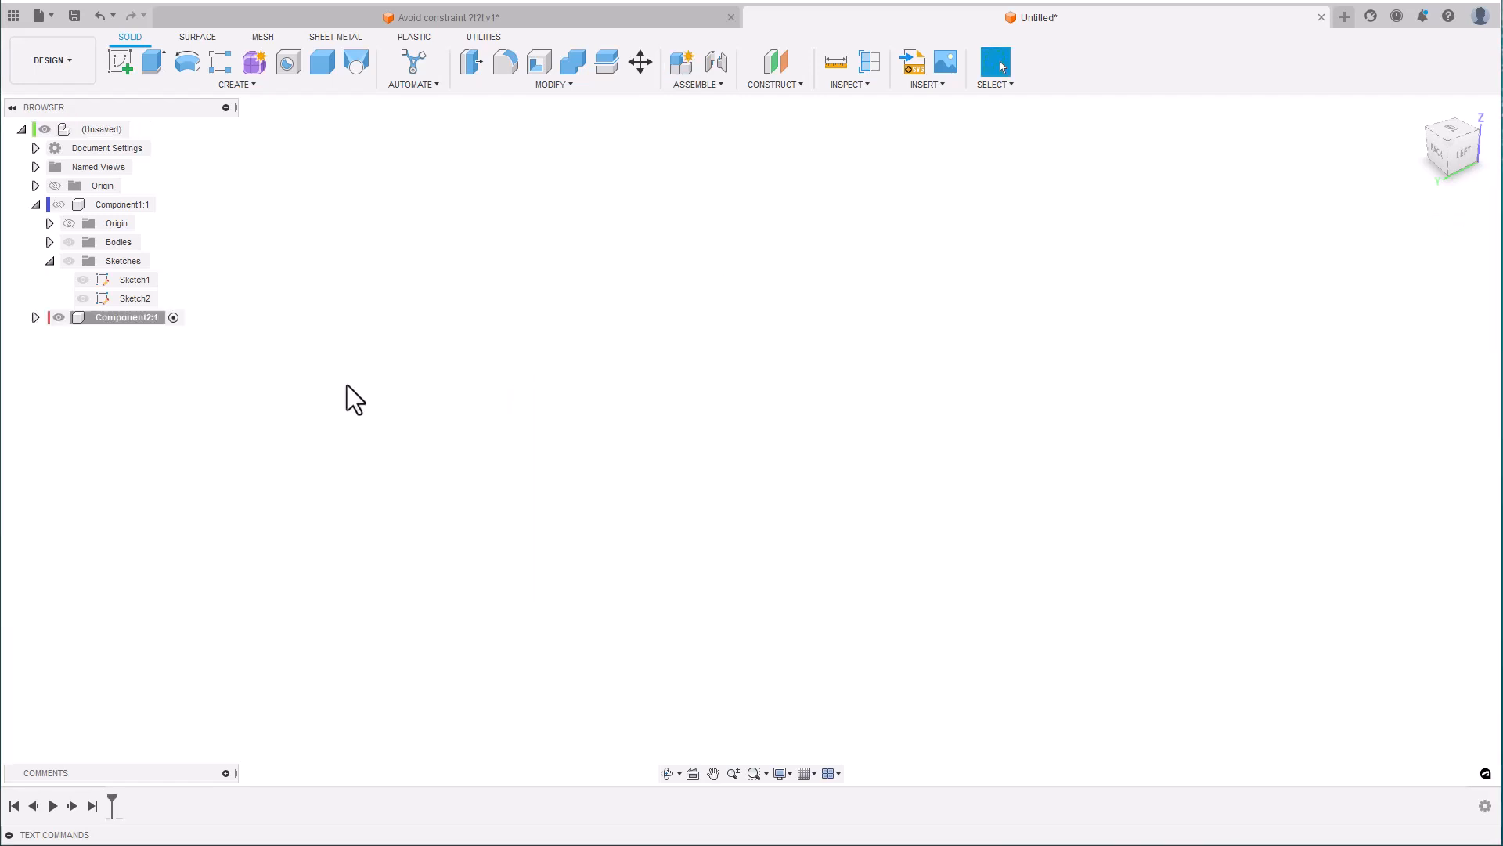
- Sketch a center rectangle about 27.9 by 23.8 mm, centred on the origin, on the horizontal origin plane
click(119, 61)
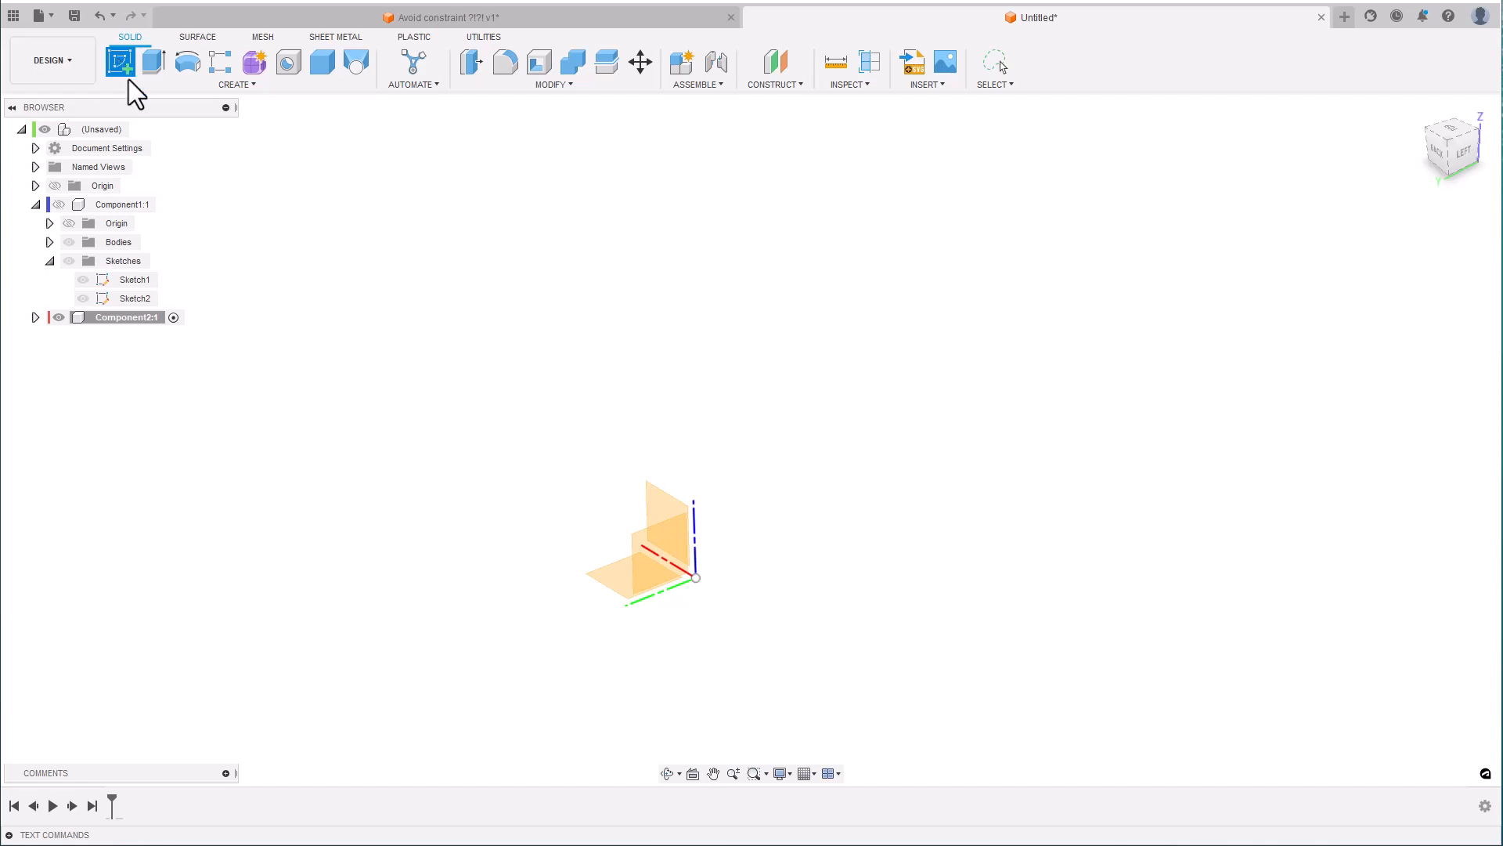
click(601, 575)
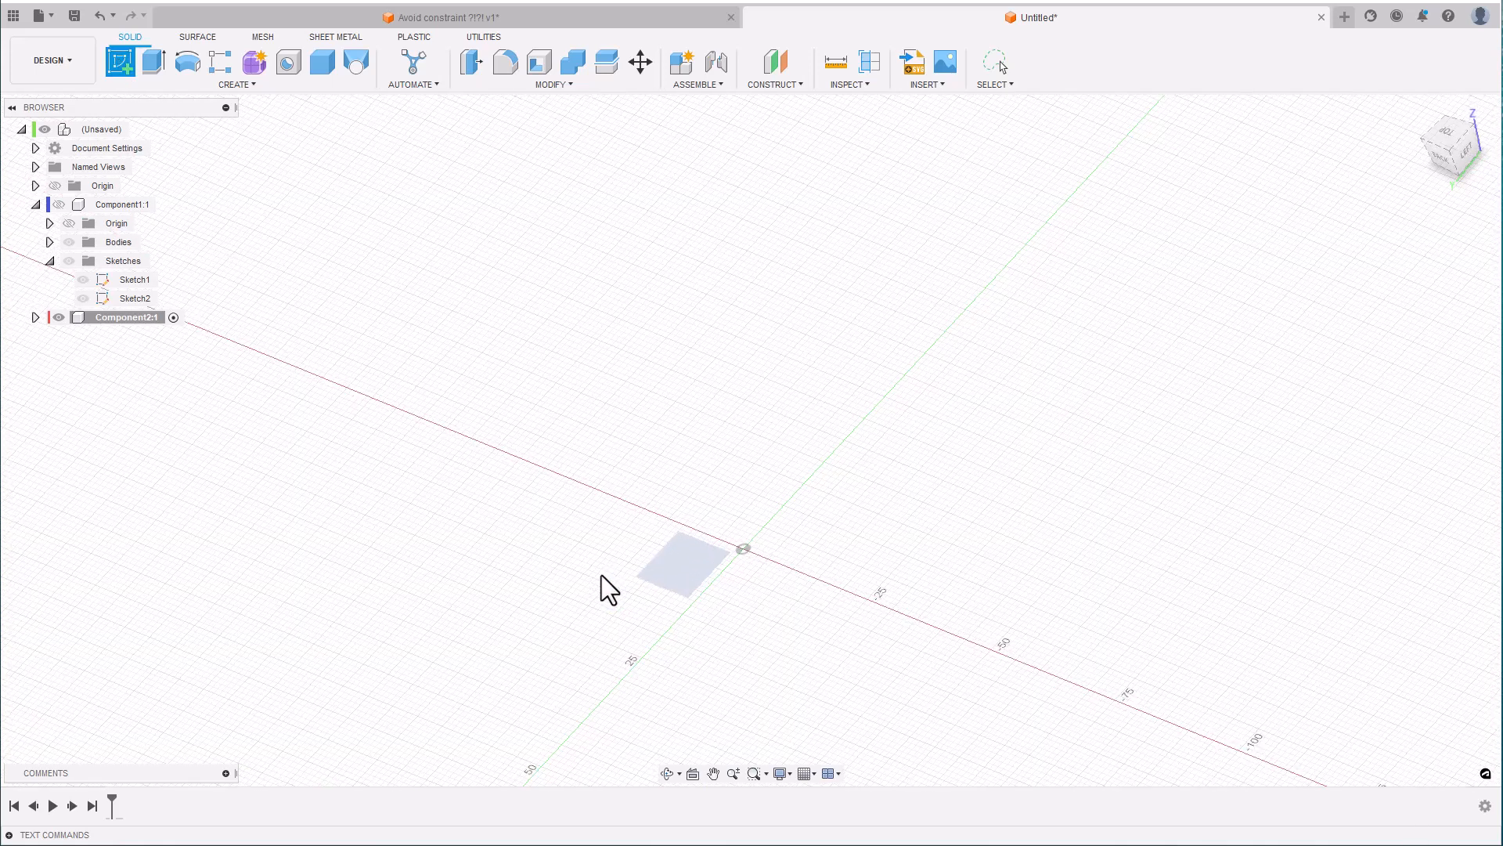
key(r)
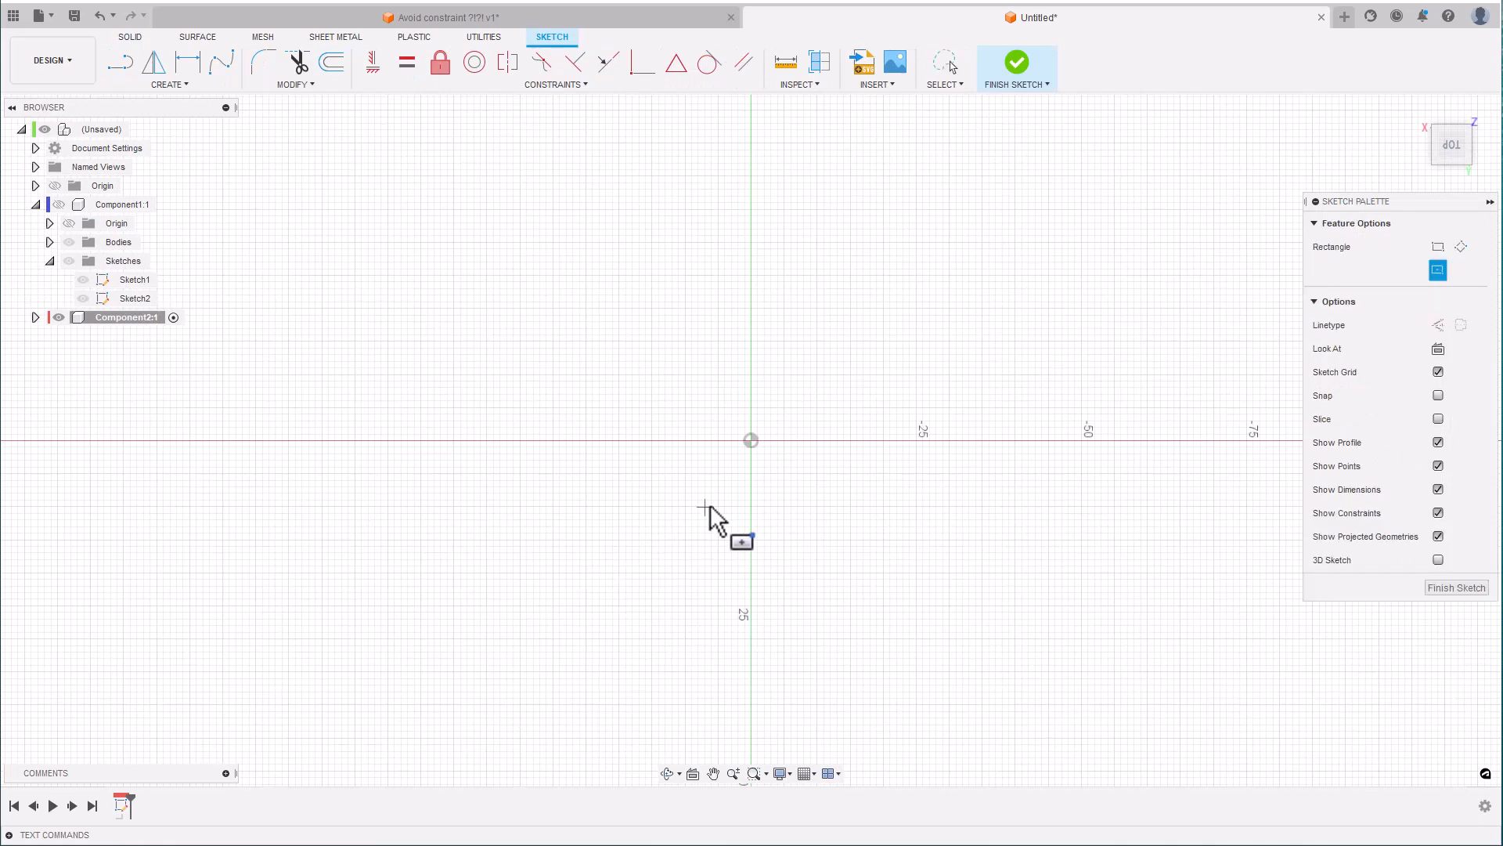
click(750, 440)
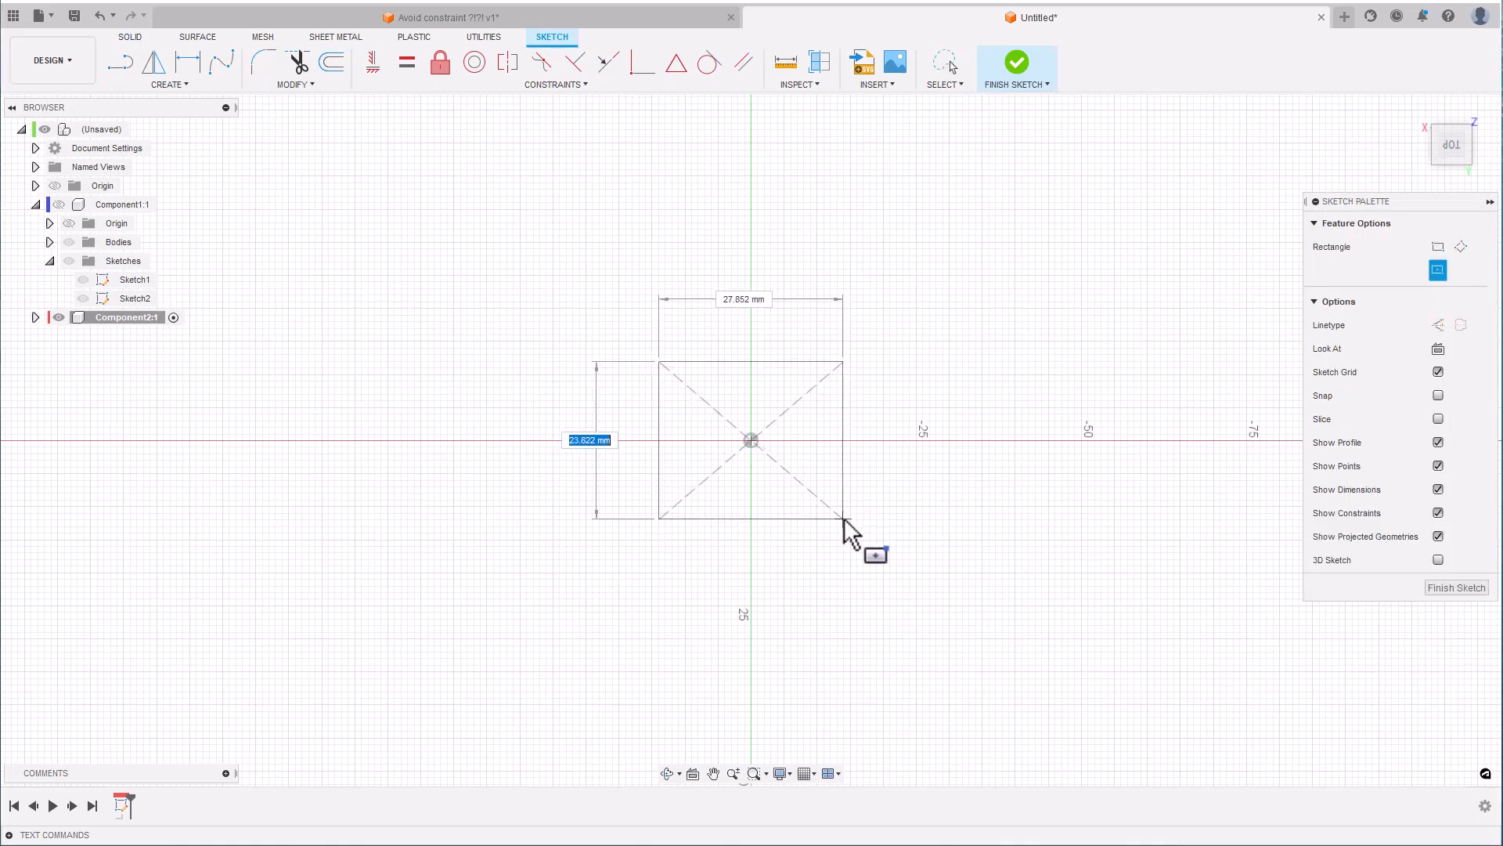
click(844, 518)
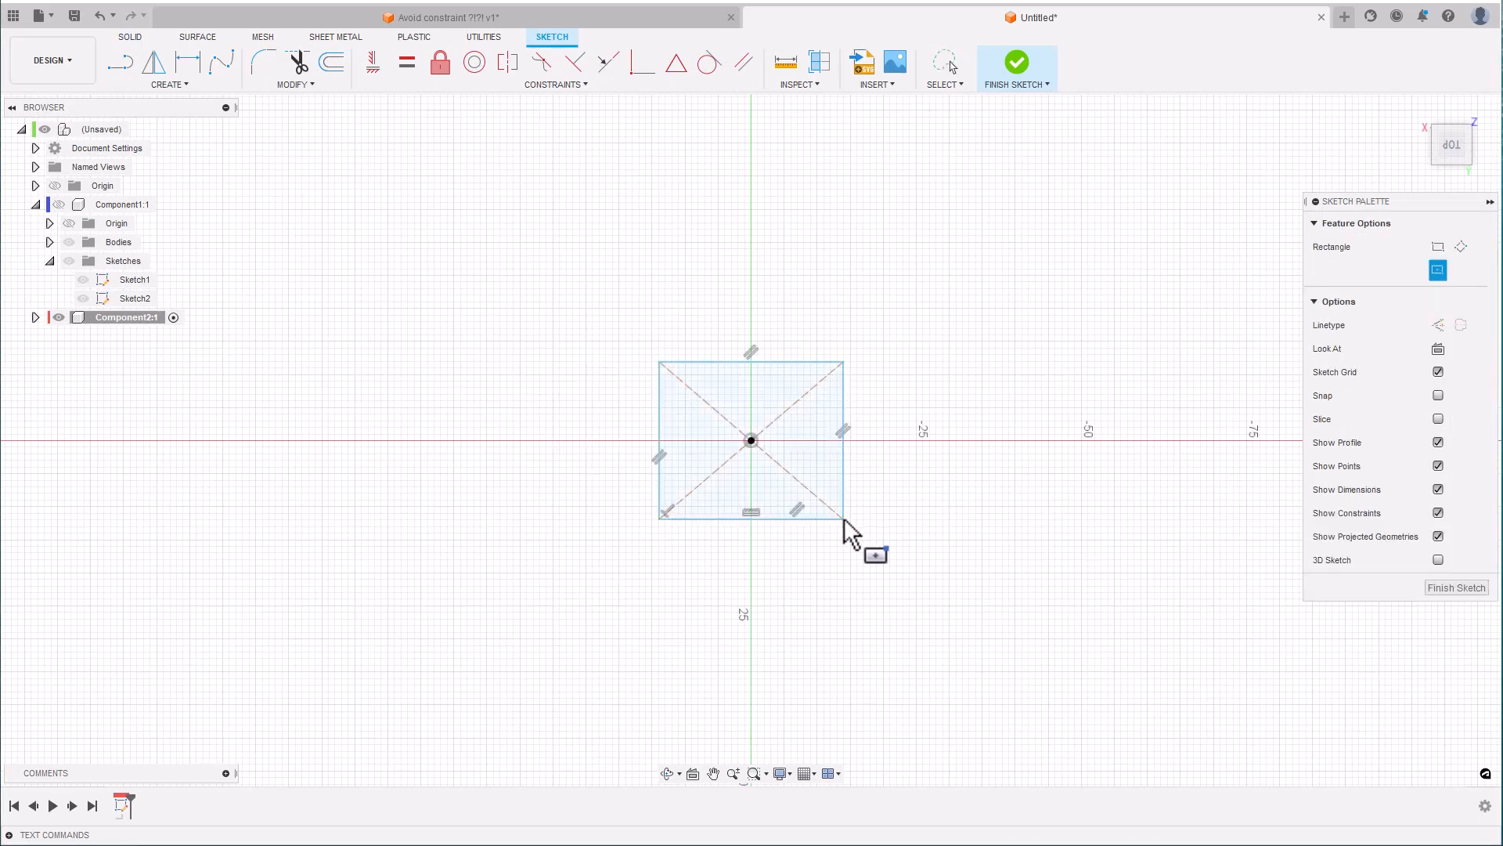
click(1016, 62)
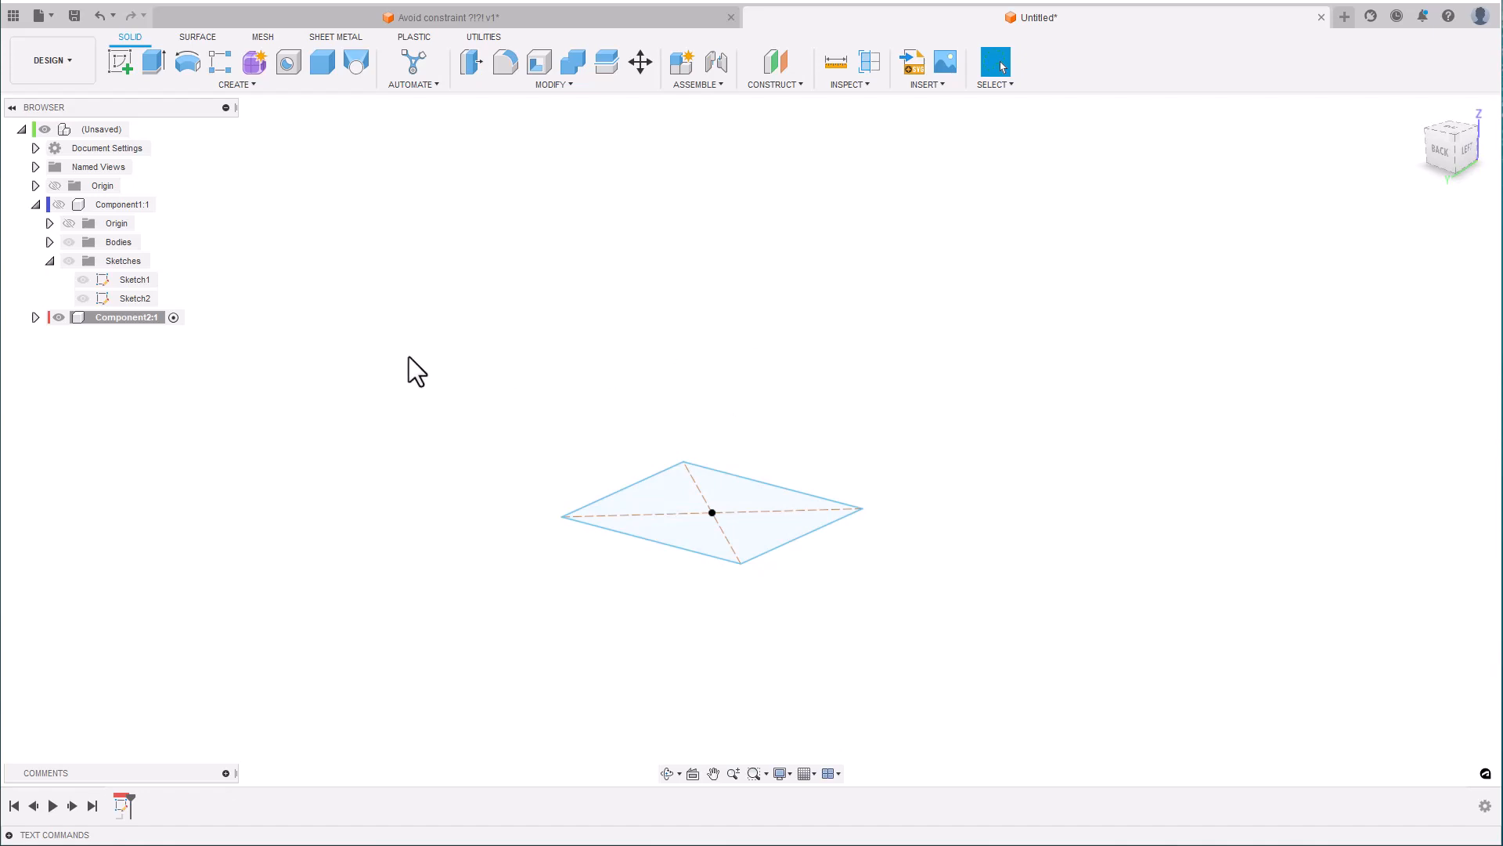
- On the vertical XZ origin plane, sketch a construction line about 19.3 mm long straight up from the origin
click(118, 62)
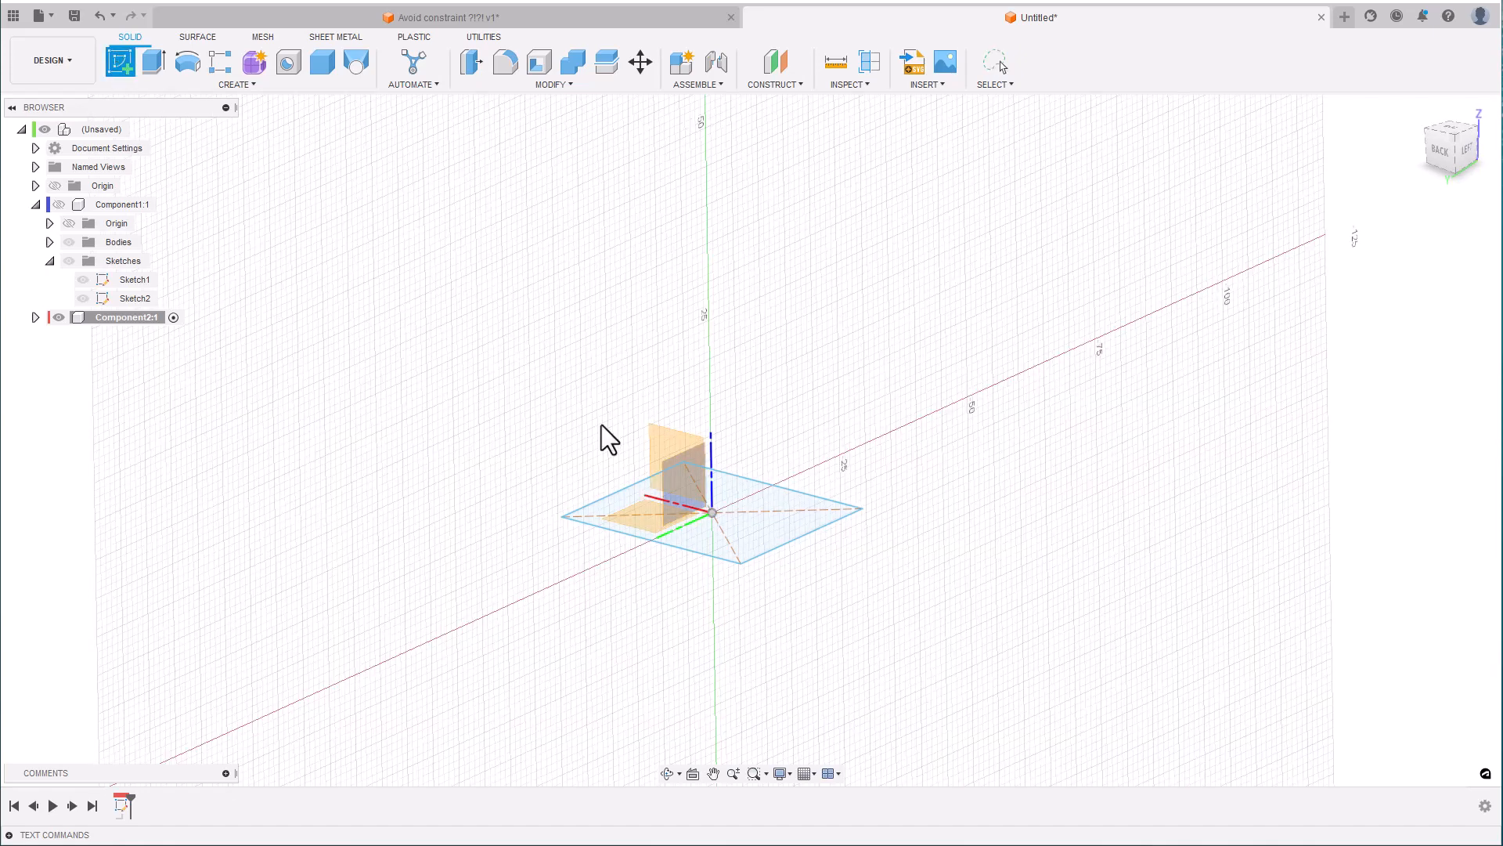
click(667, 445)
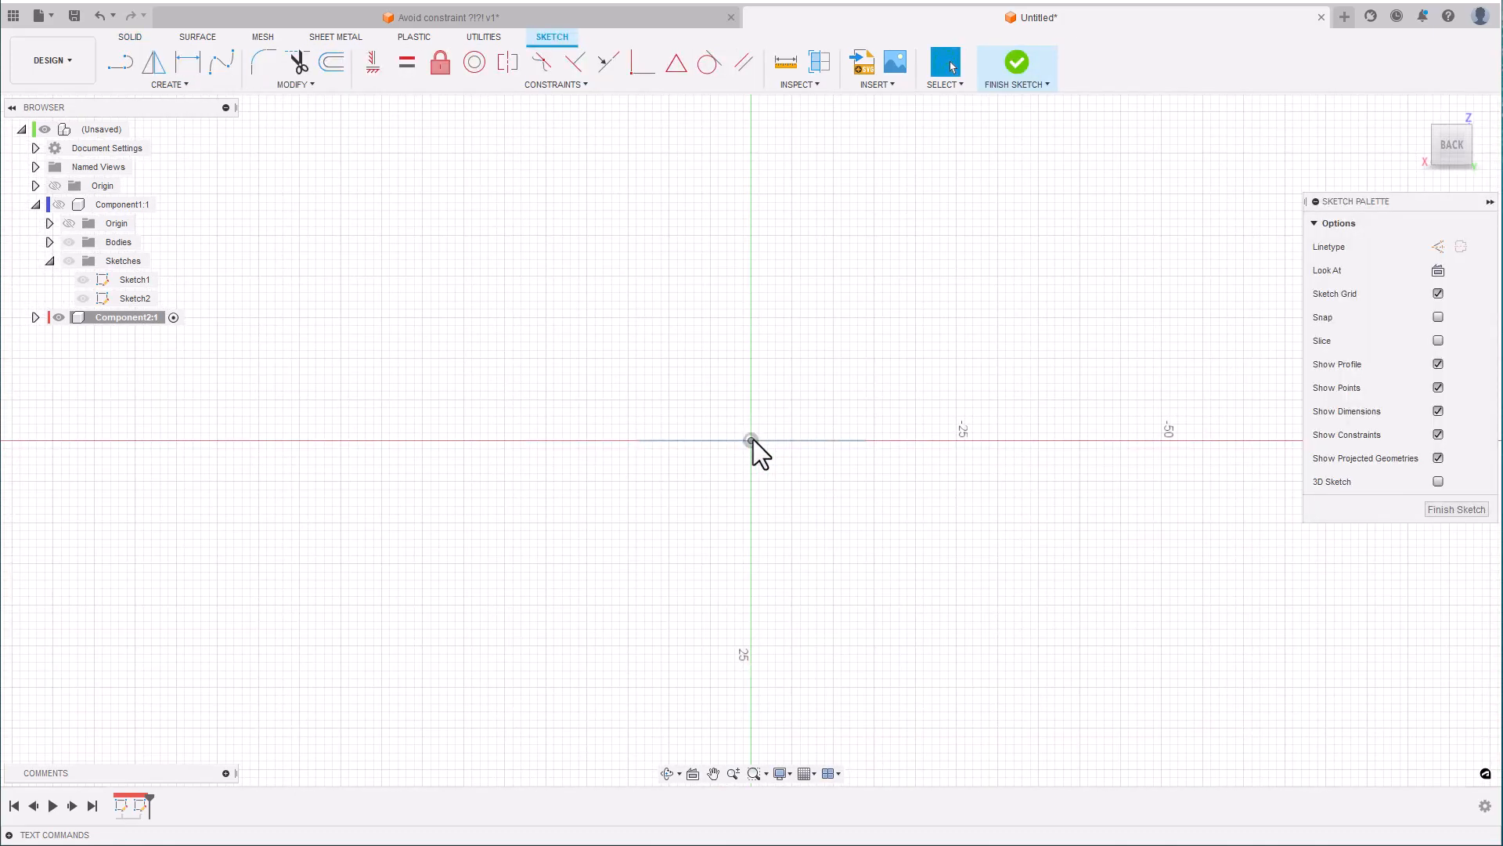
key(l)
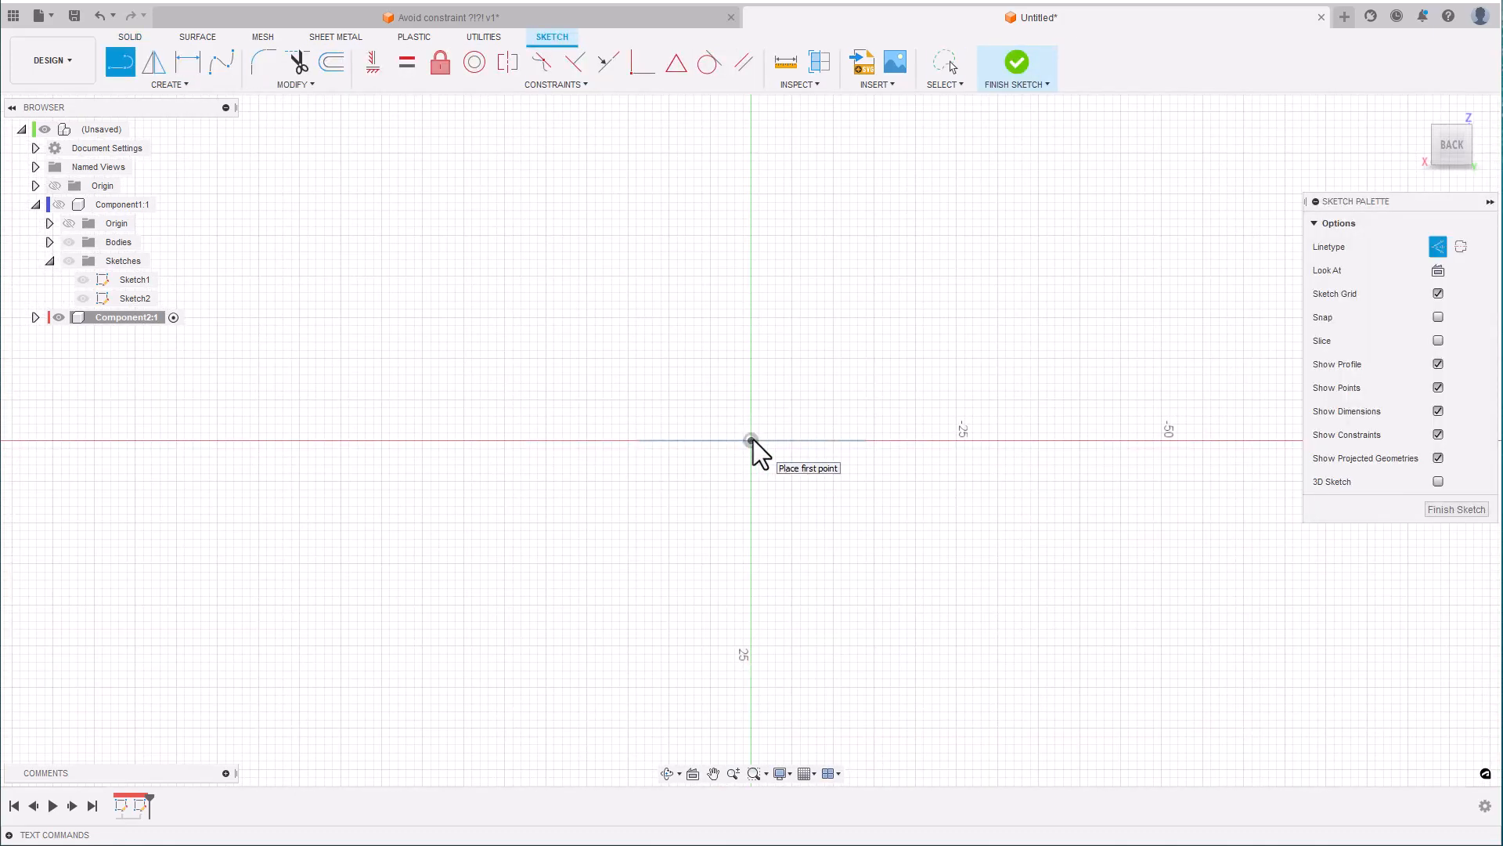
click(751, 440)
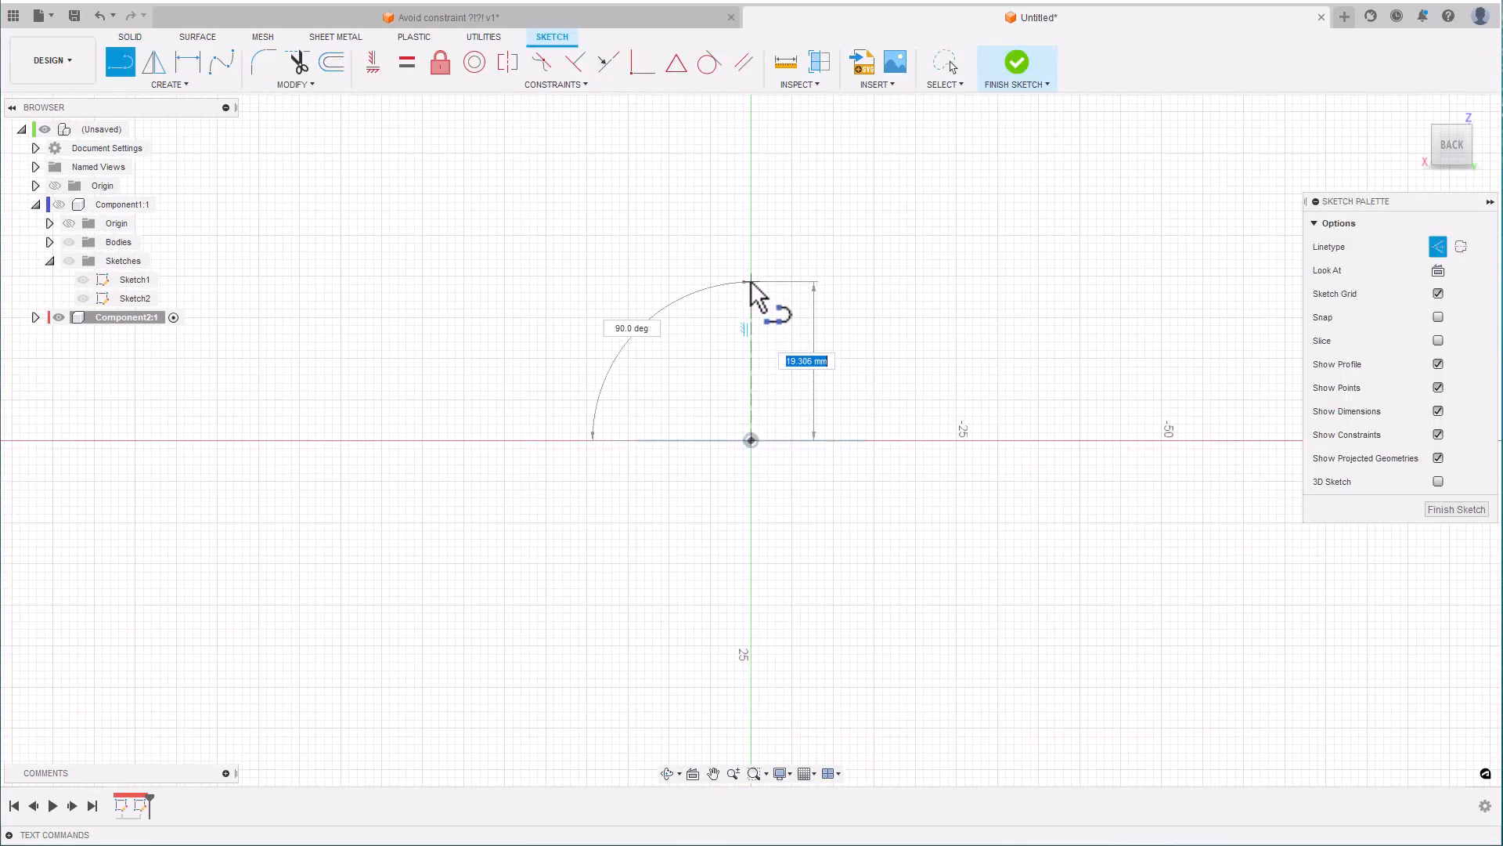
click(751, 281)
key(Escape)
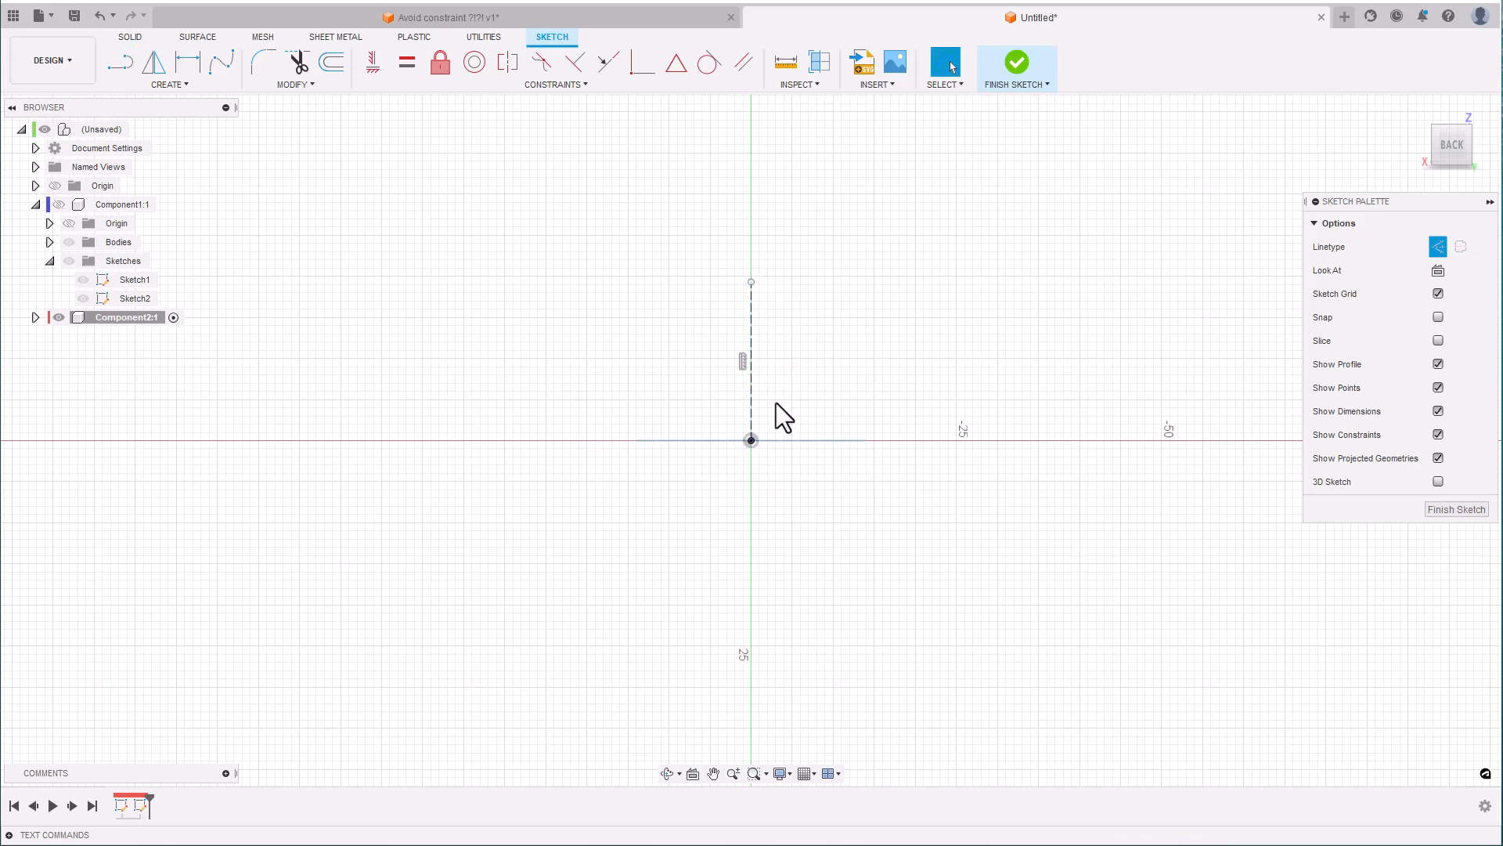
click(1017, 64)
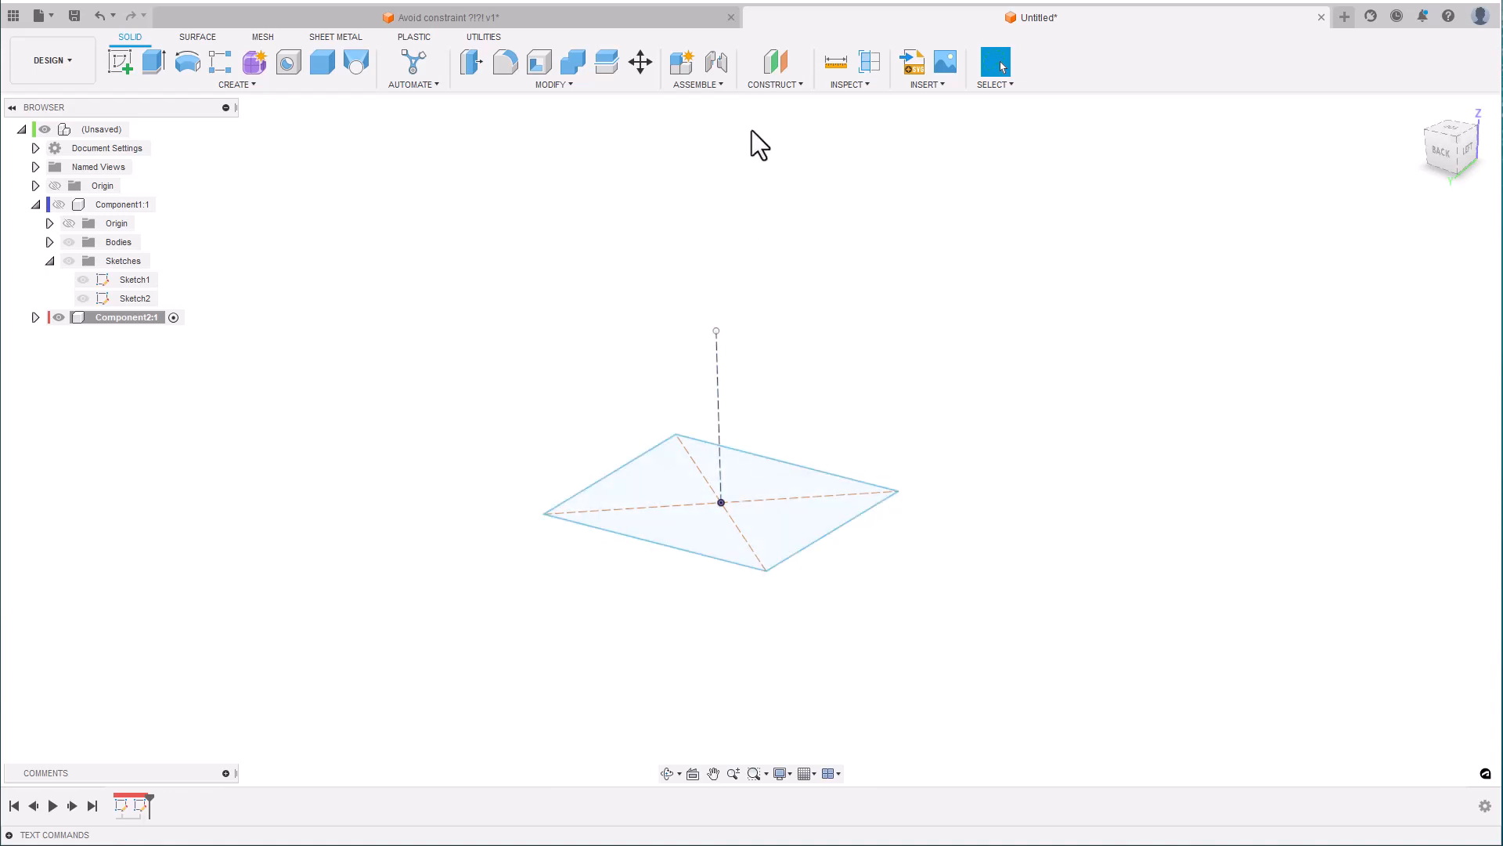
- Create a Plane Along Path at the vertical line's upper end with proportional distance 1.00, and pull the line's endpoint higher
click(768, 84)
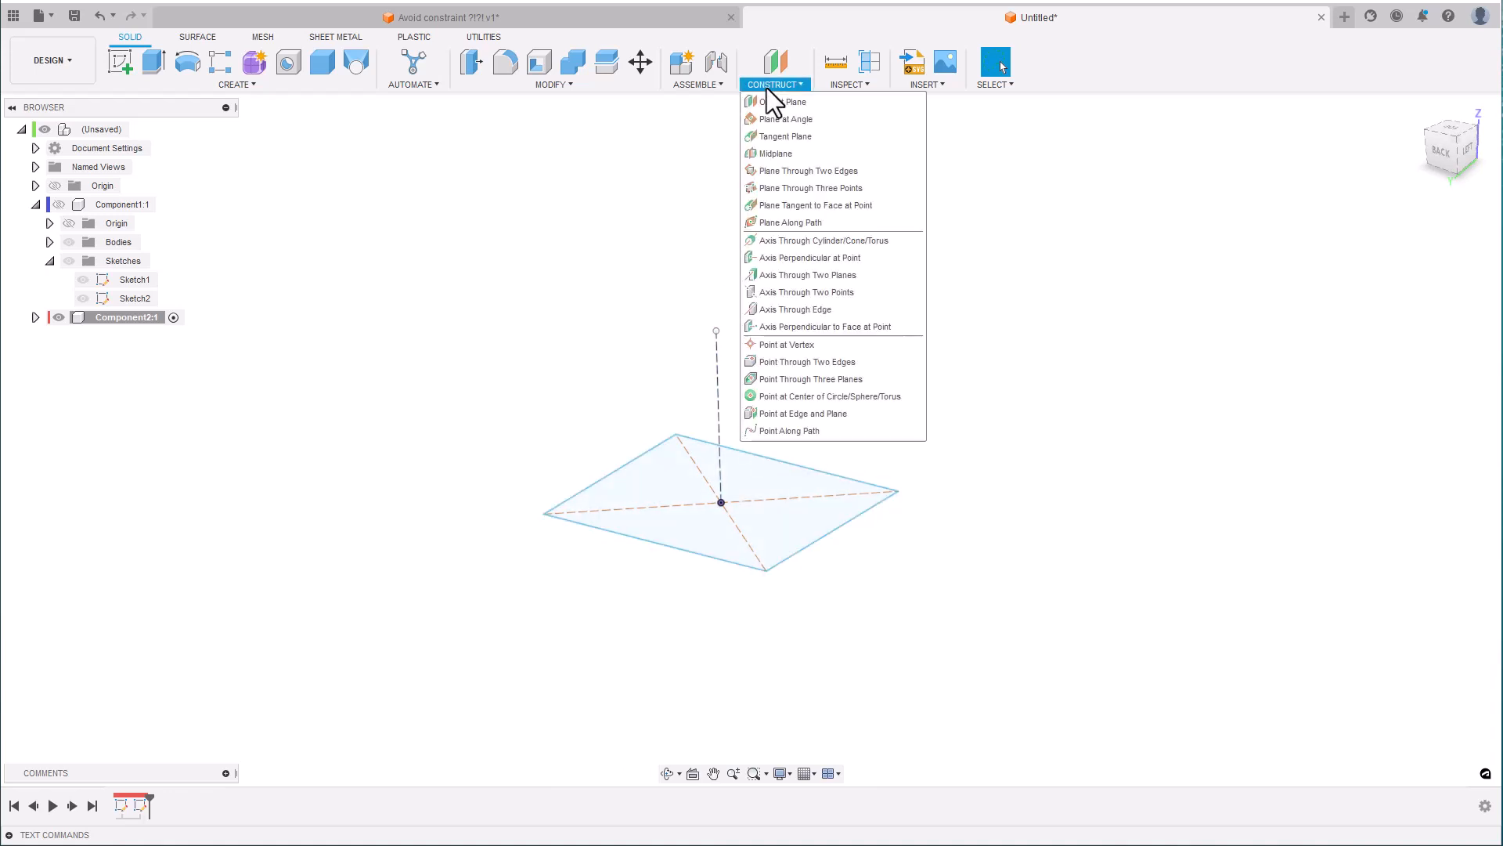
click(769, 222)
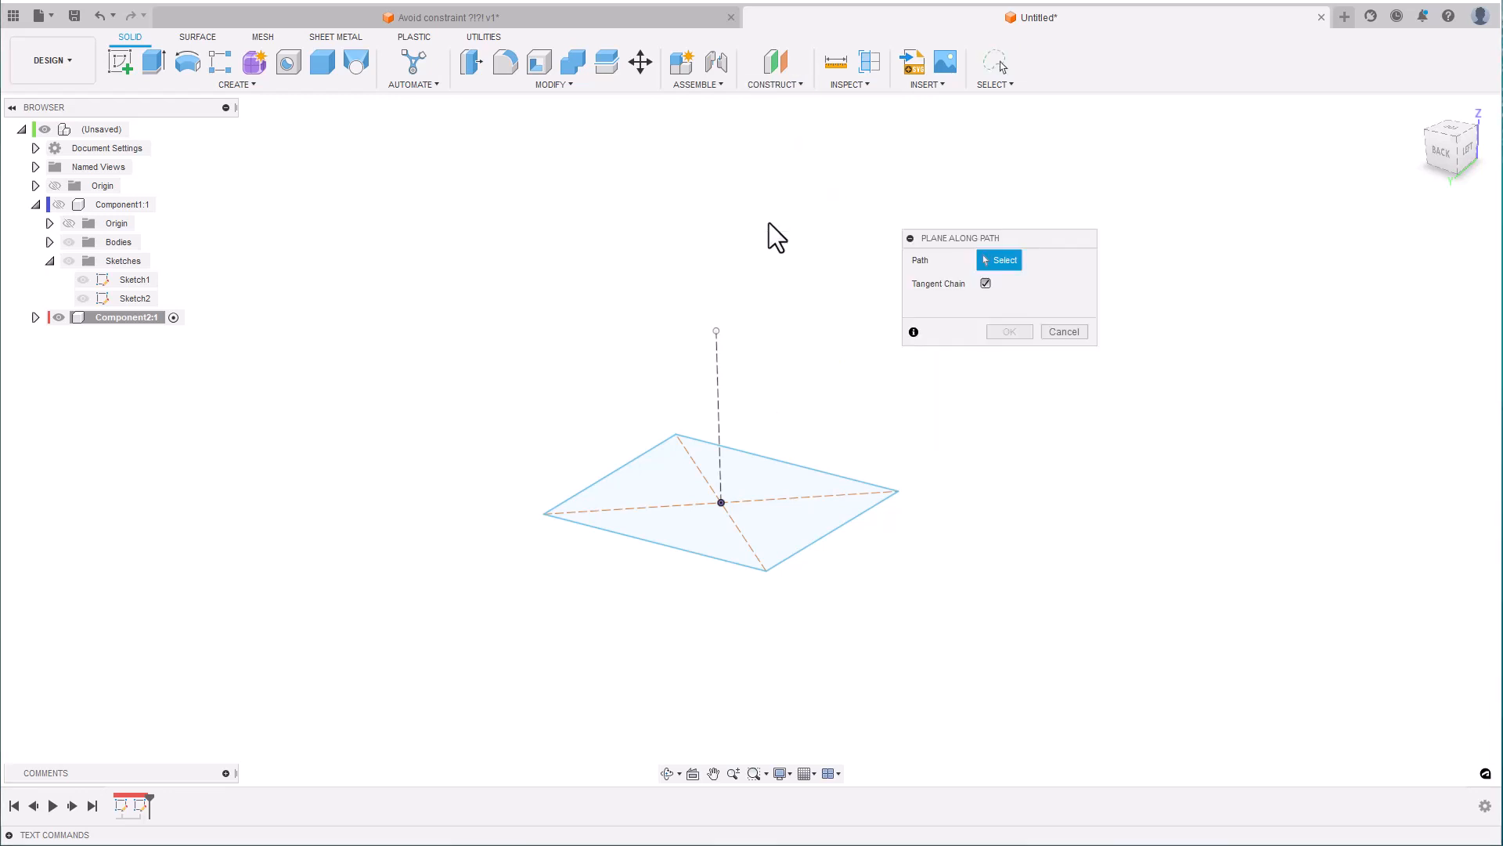
click(717, 363)
drag(715, 339, 716, 293)
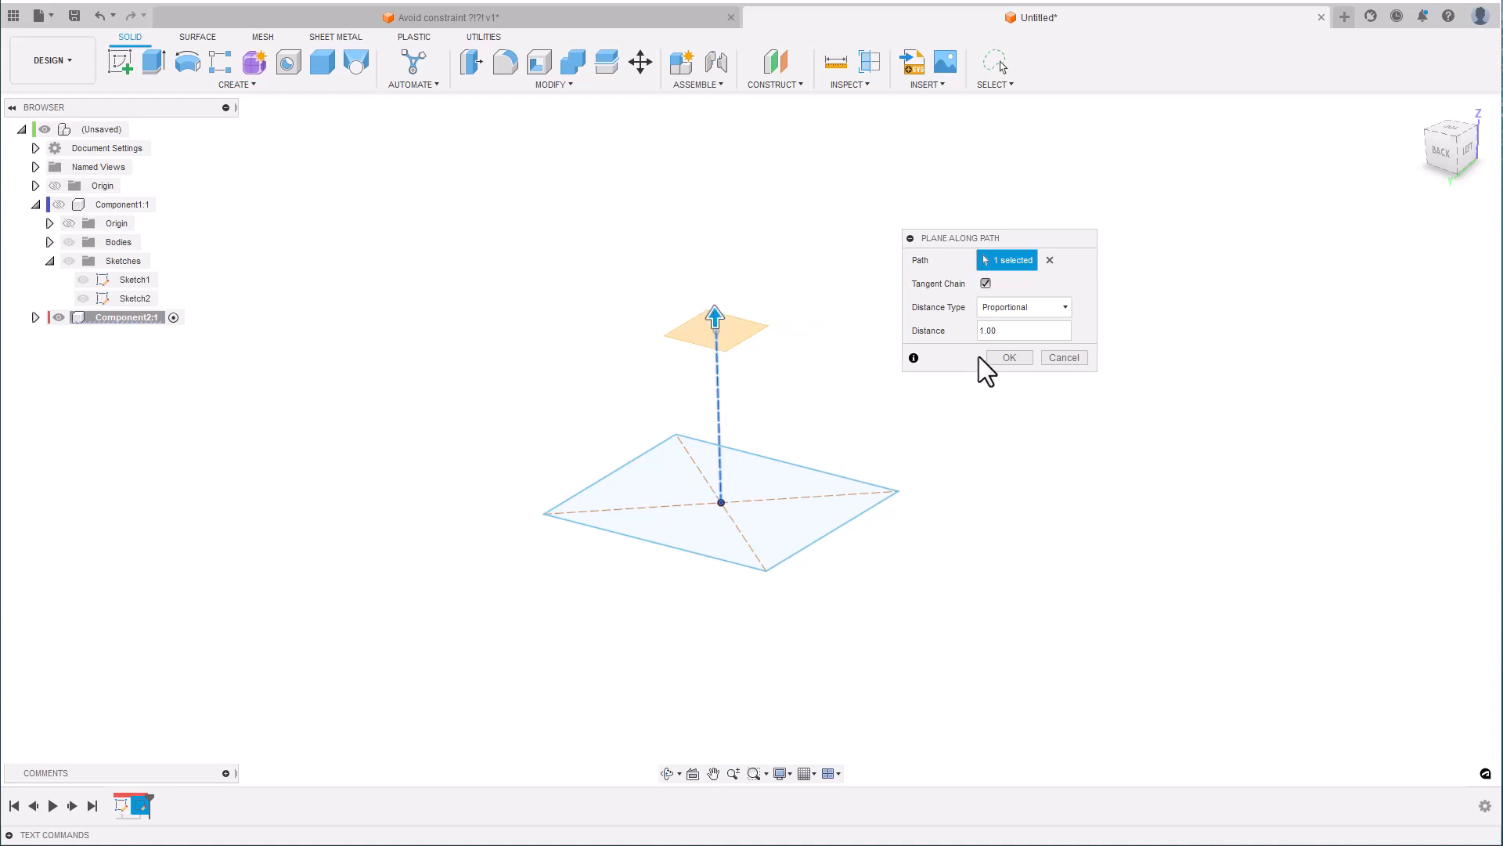
click(1009, 357)
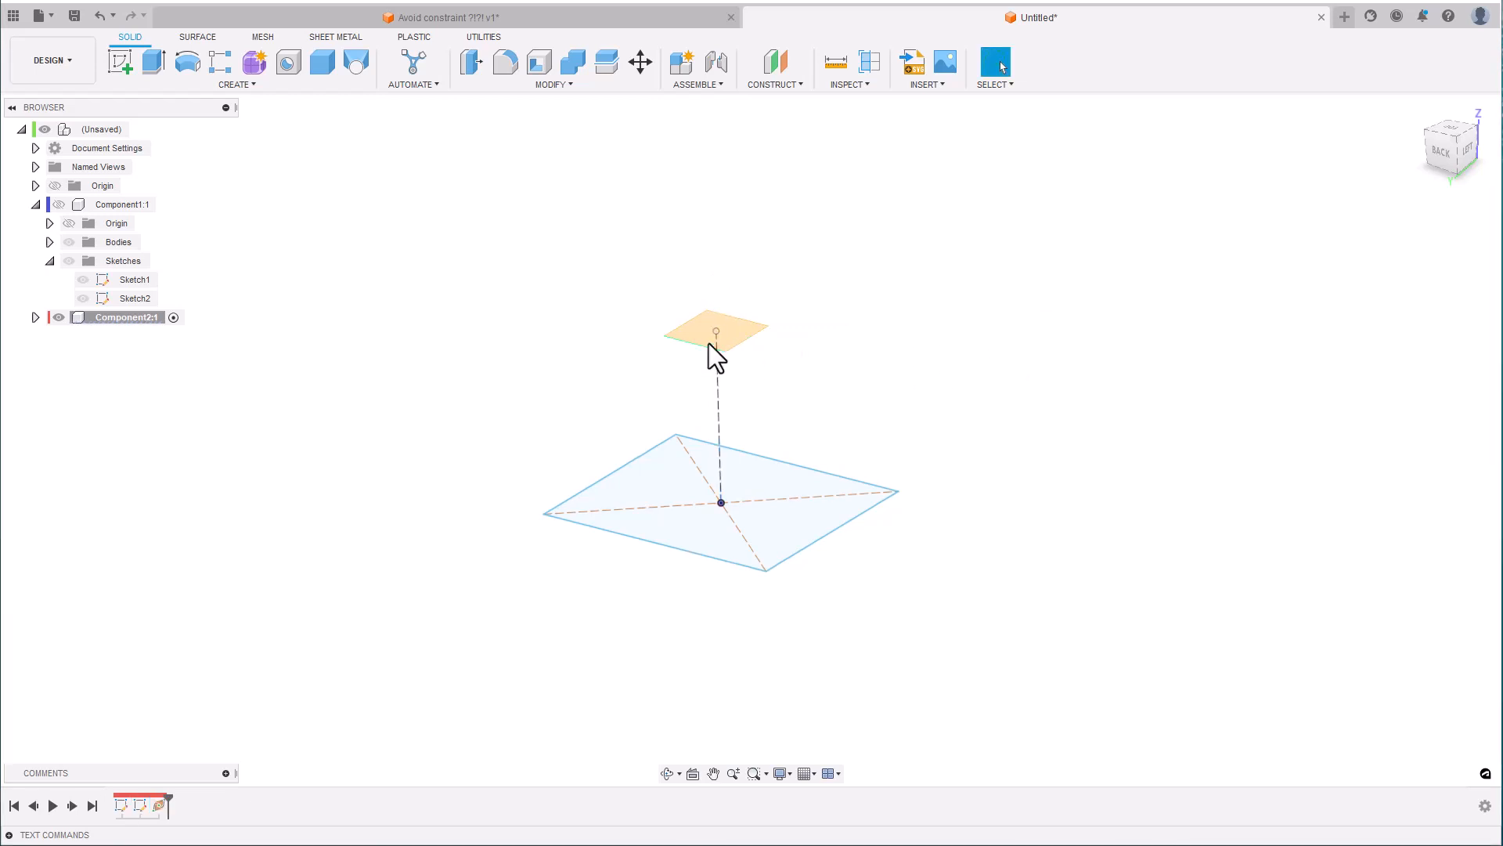
drag(717, 349, 702, 285)
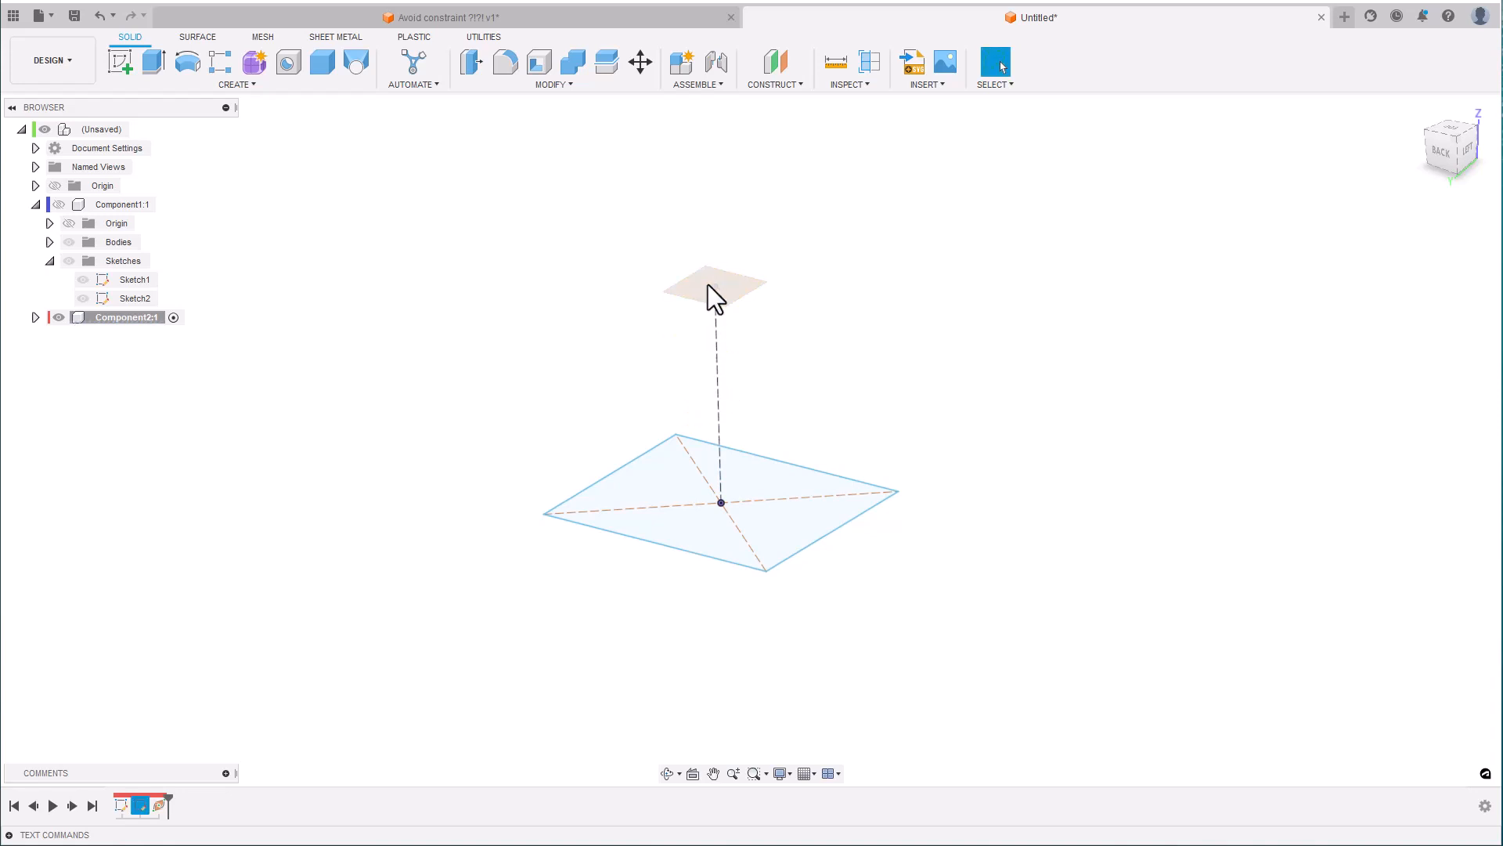
- Create a sketch on the raised construction plane and project the base rectangle's four edges into it with the projection link on
shift+middle_drag(708, 284, 706, 303)
click(690, 302)
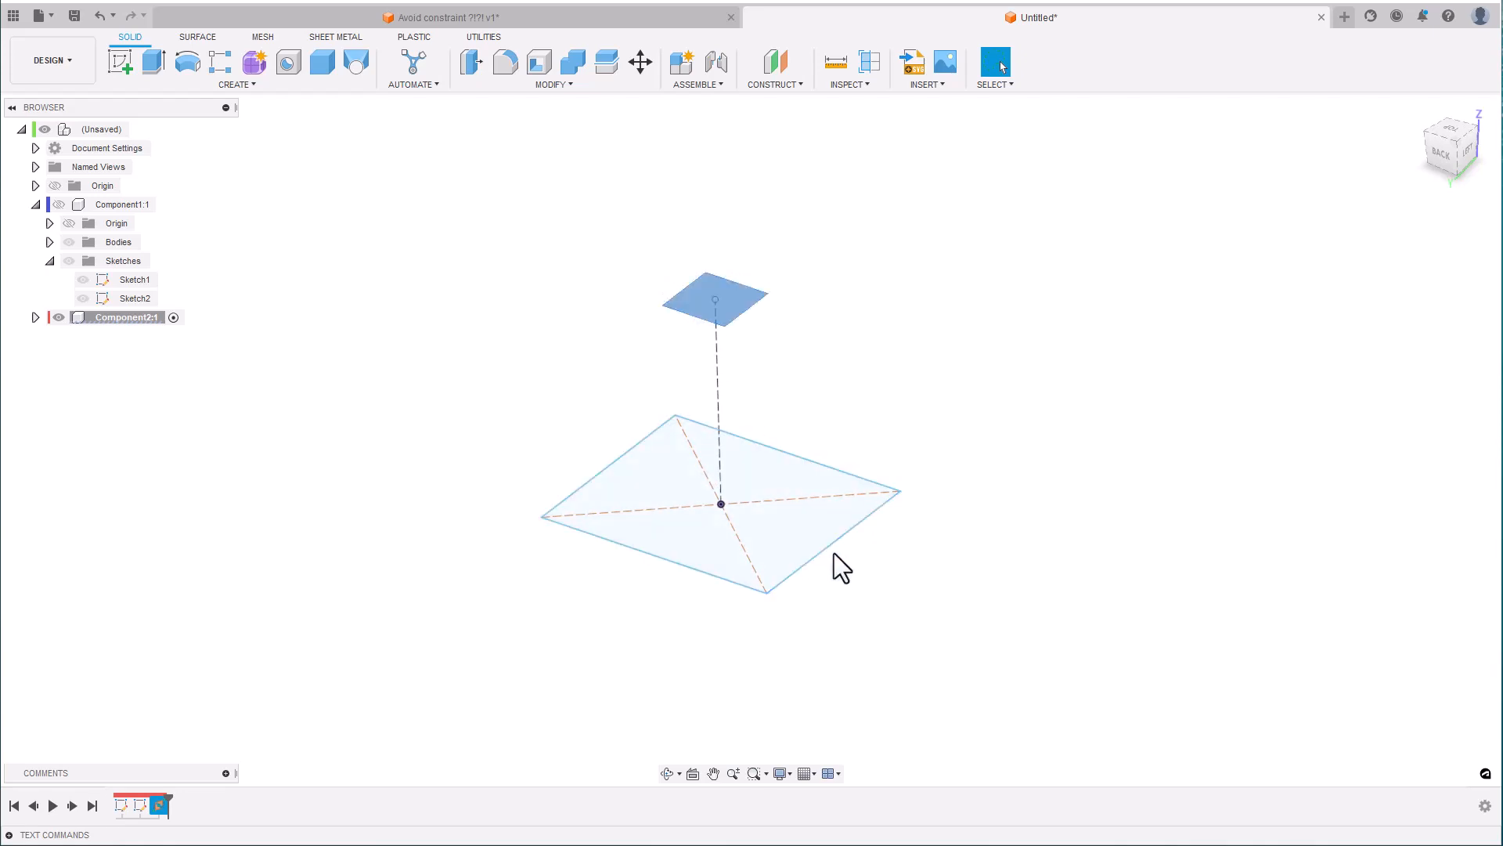
key(p)
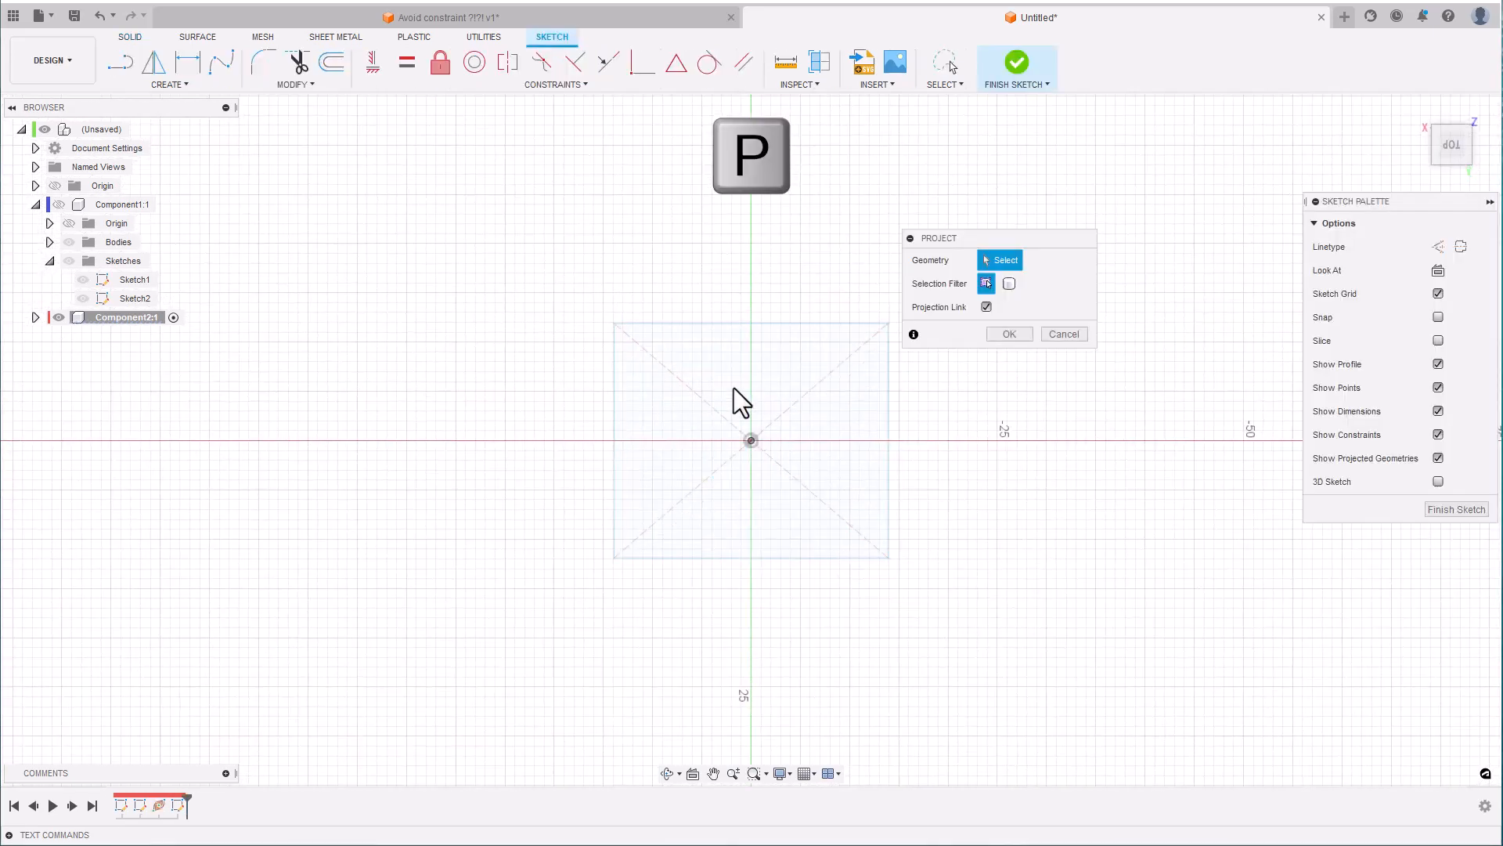
click(727, 325)
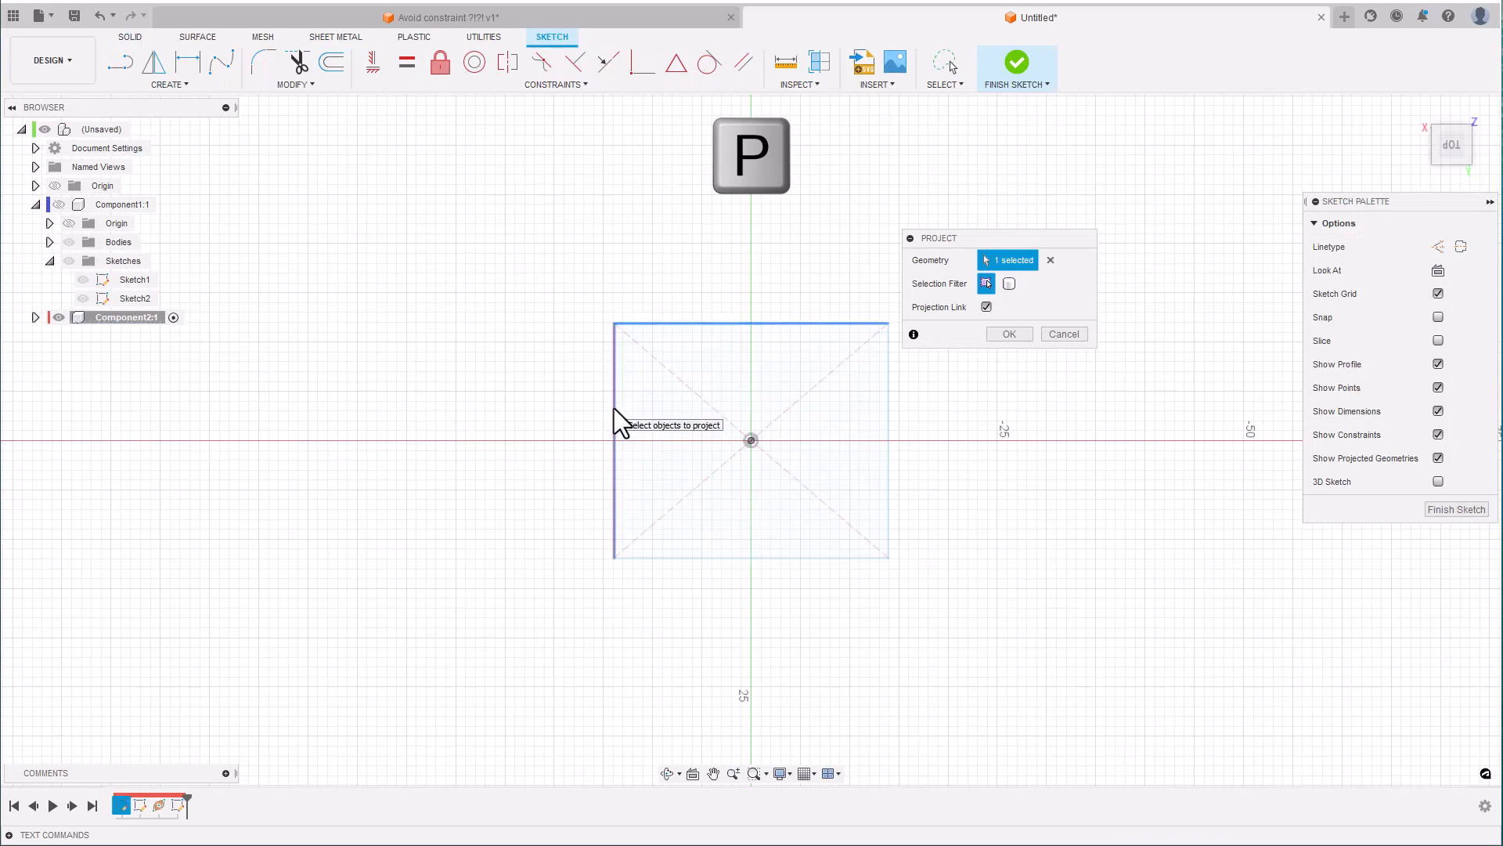
click(614, 407)
click(706, 561)
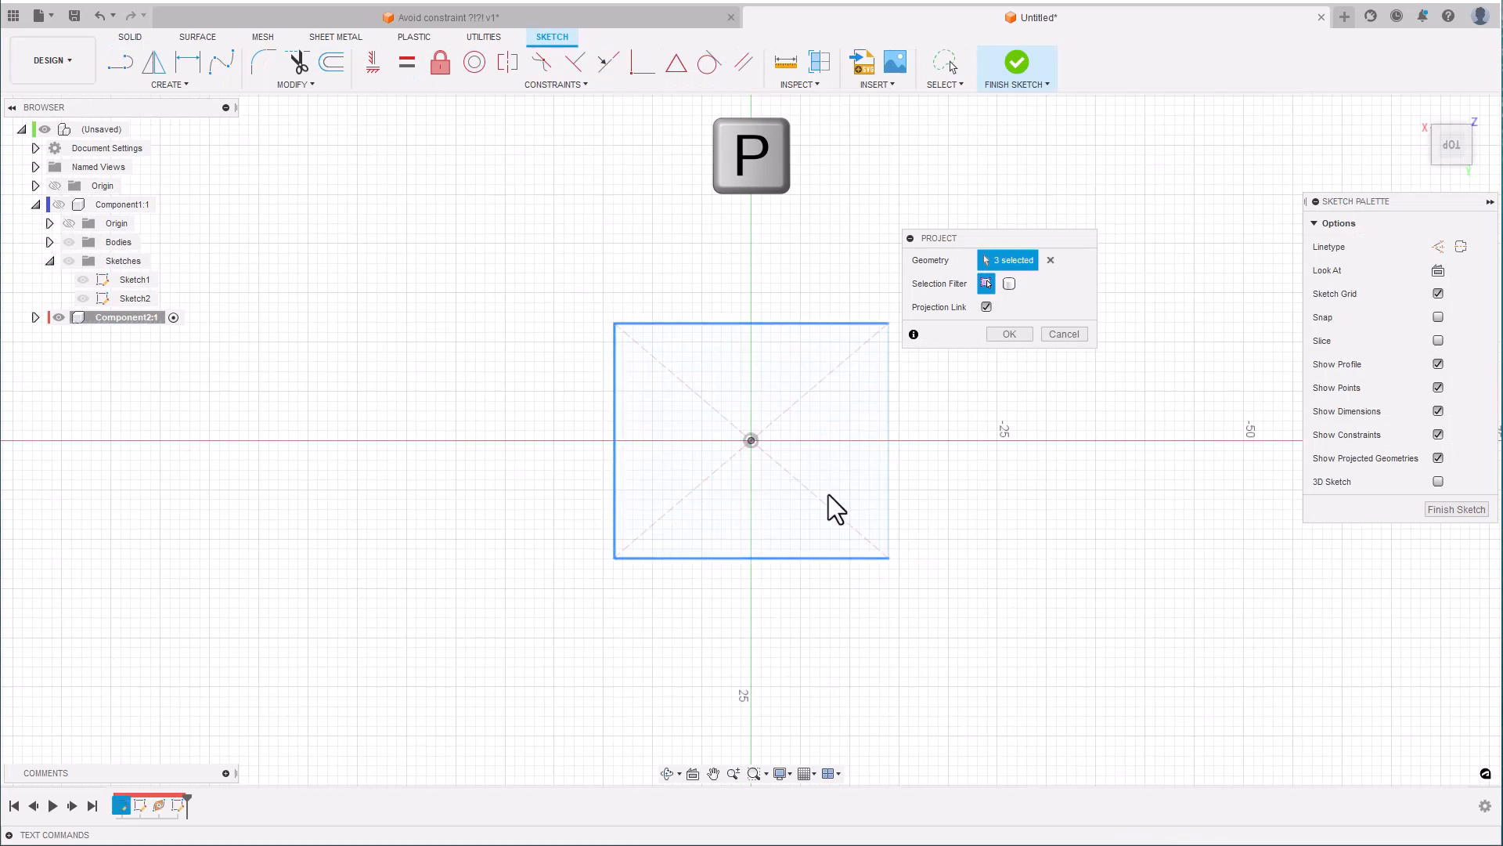
click(886, 444)
click(1003, 332)
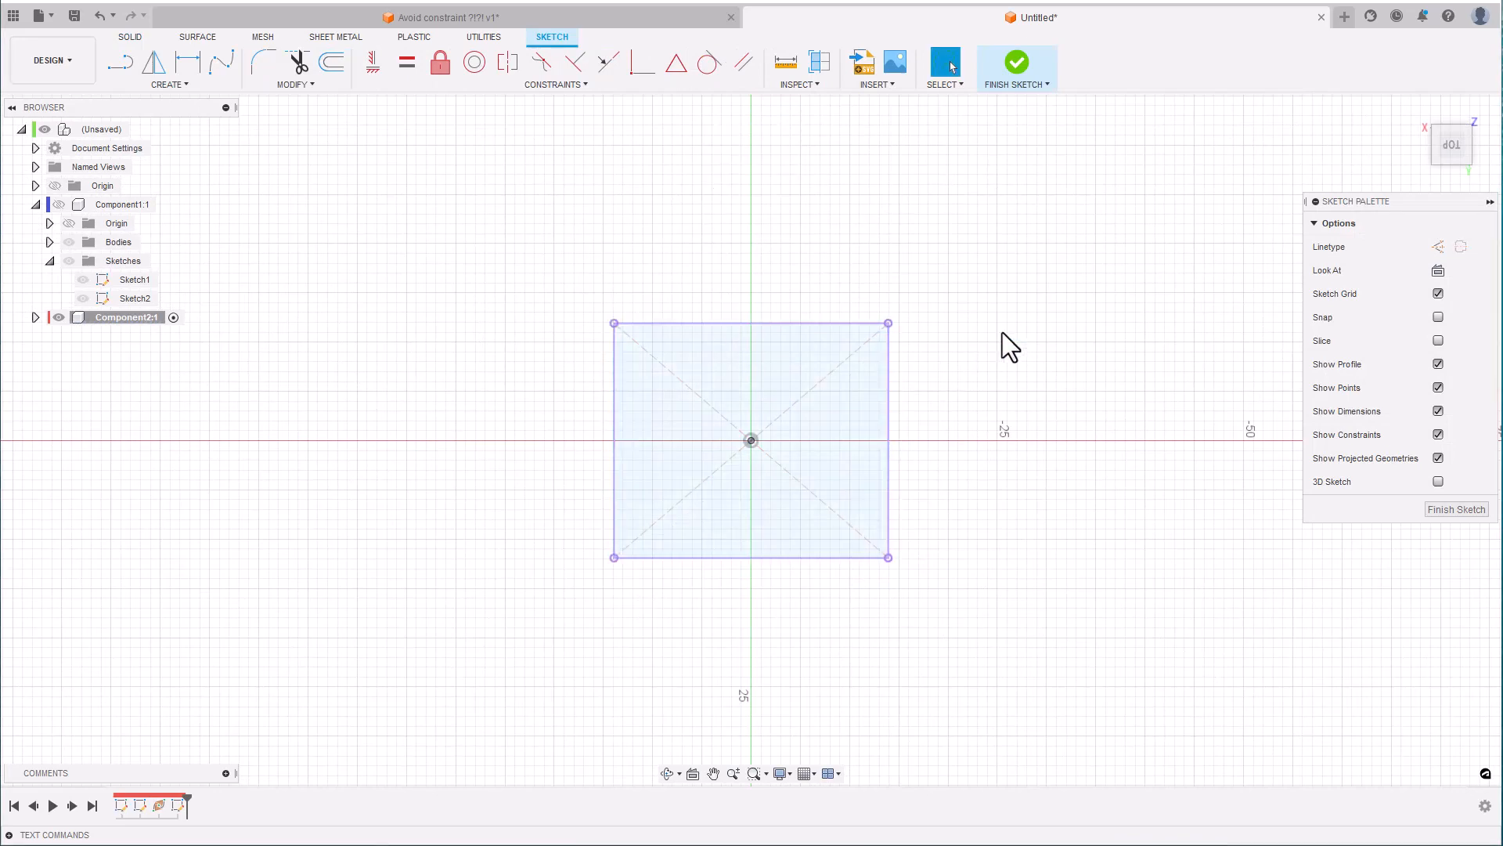
click(1022, 67)
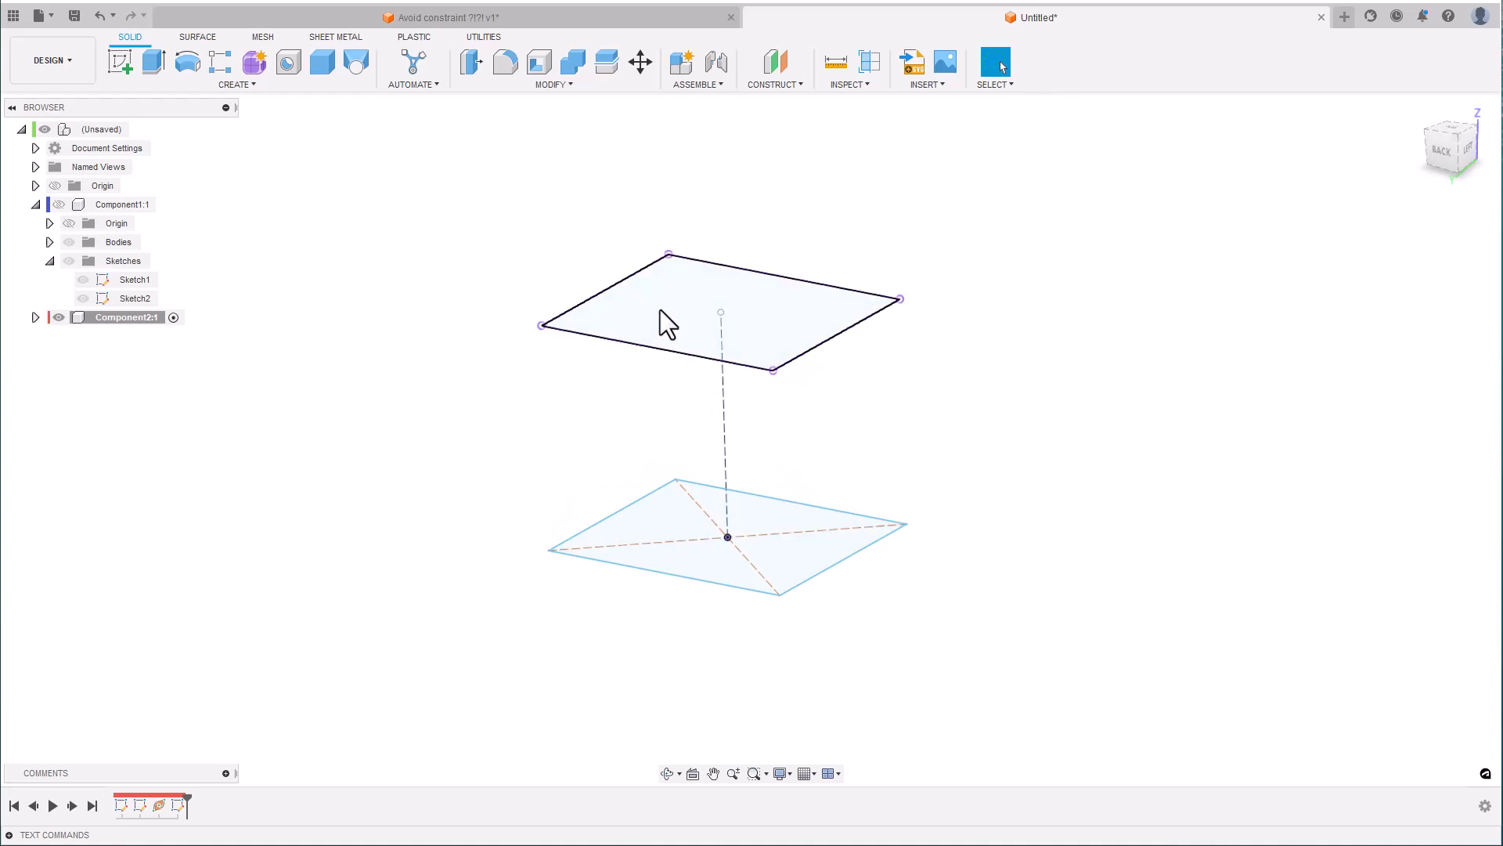
- Loft from the base rectangle to the projected upper rectangle as a New Body
click(350, 62)
click(668, 552)
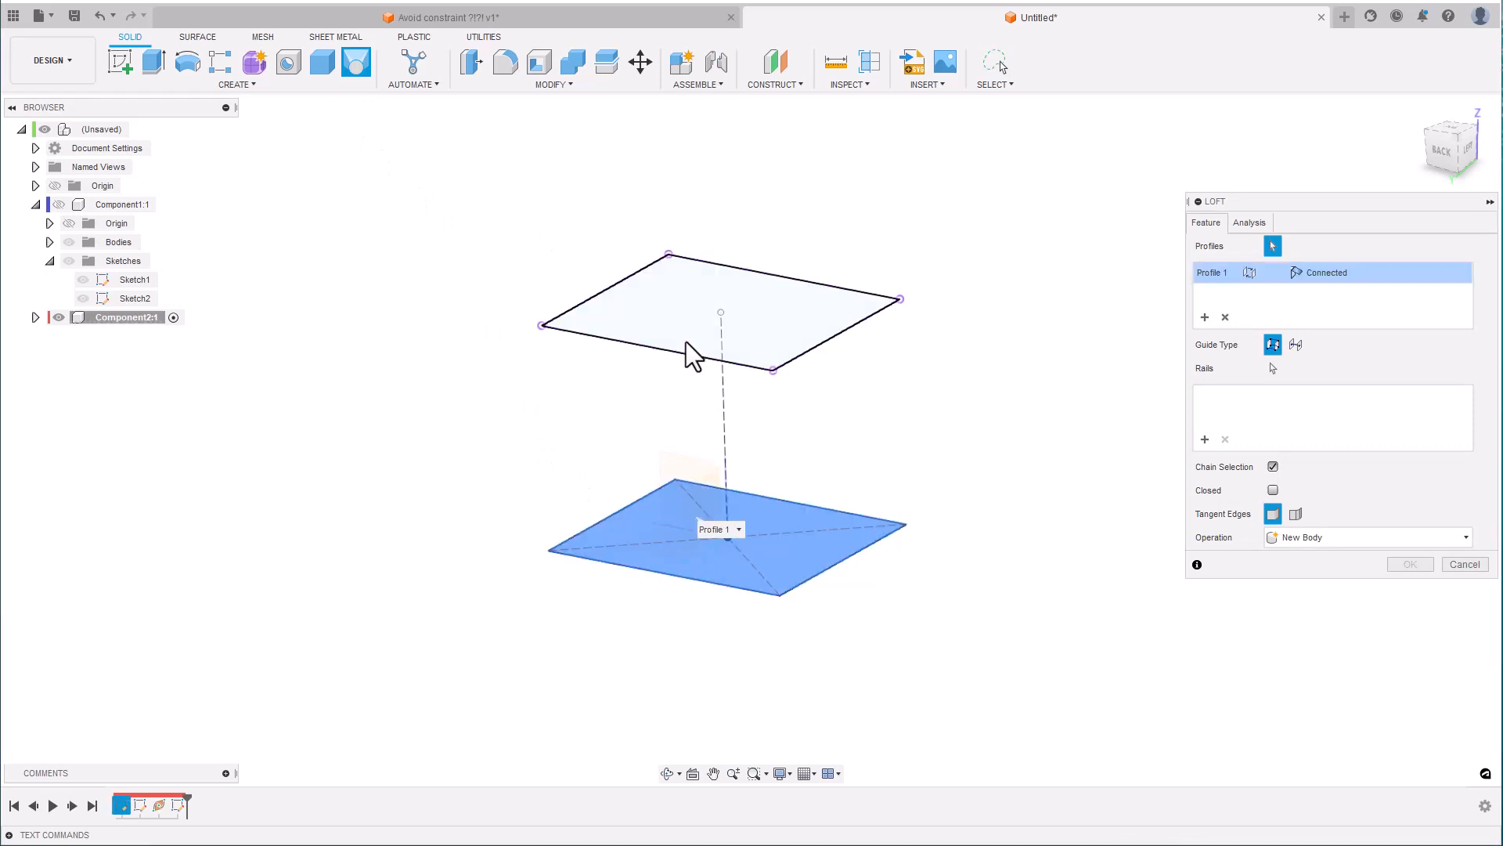
click(685, 303)
key(Return)
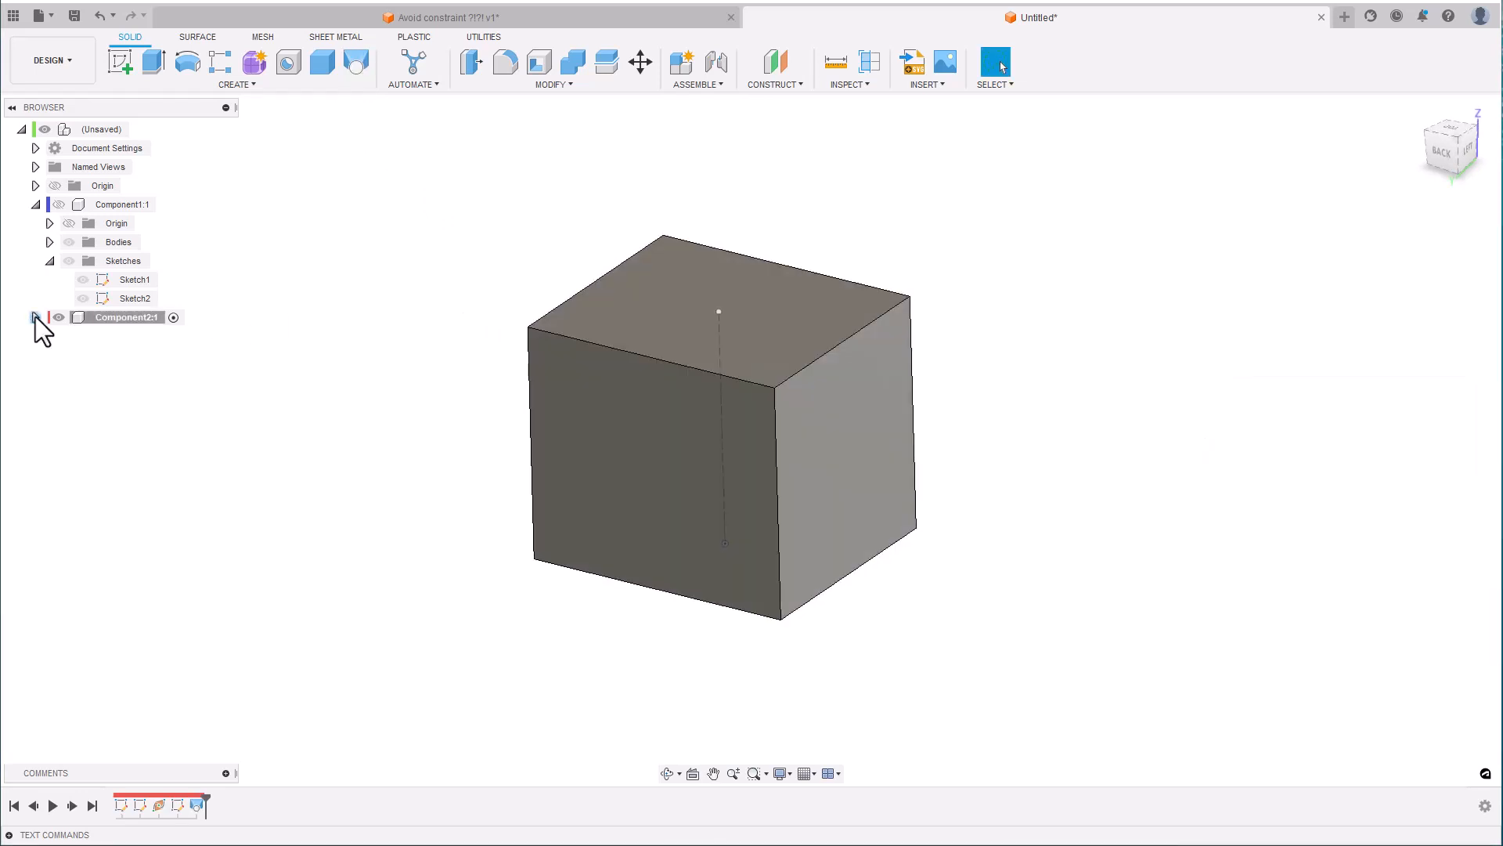
- Show the base and upper rectangle sketches of Component2 together with the lofted block
click(35, 316)
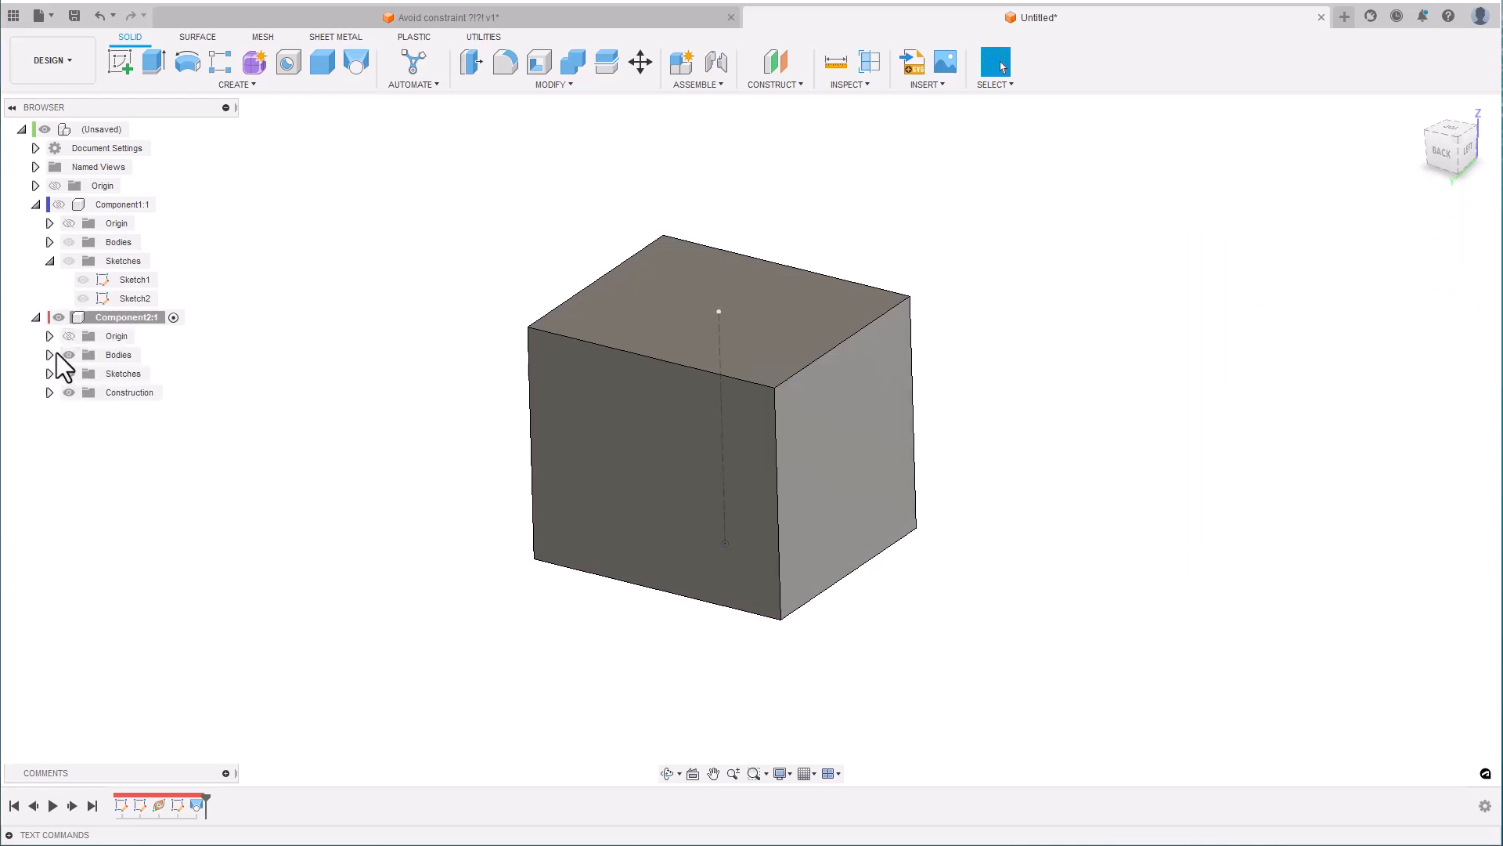
click(48, 373)
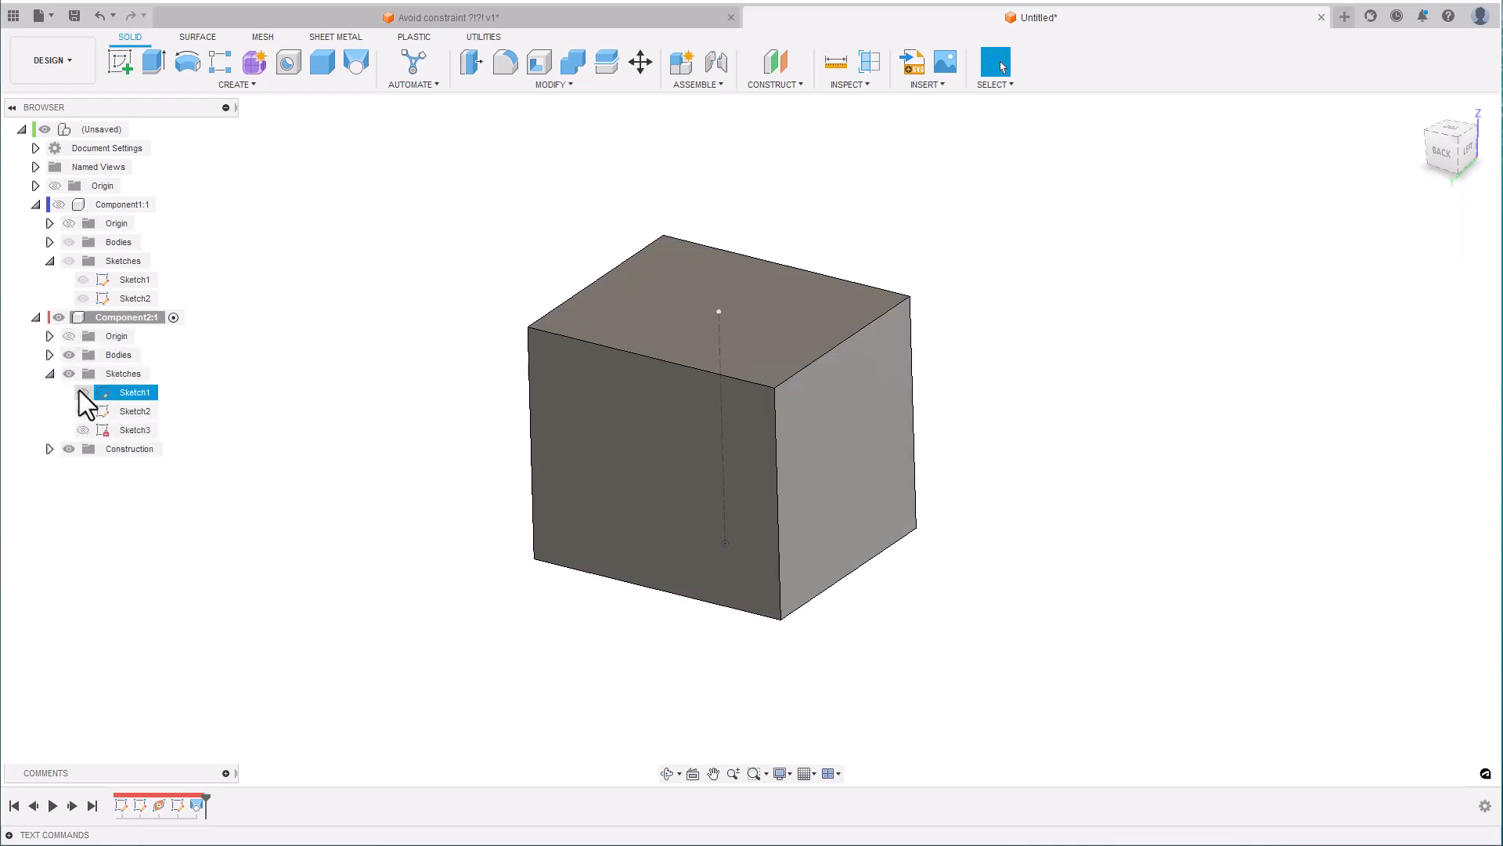
middle_drag(515, 406, 605, 422)
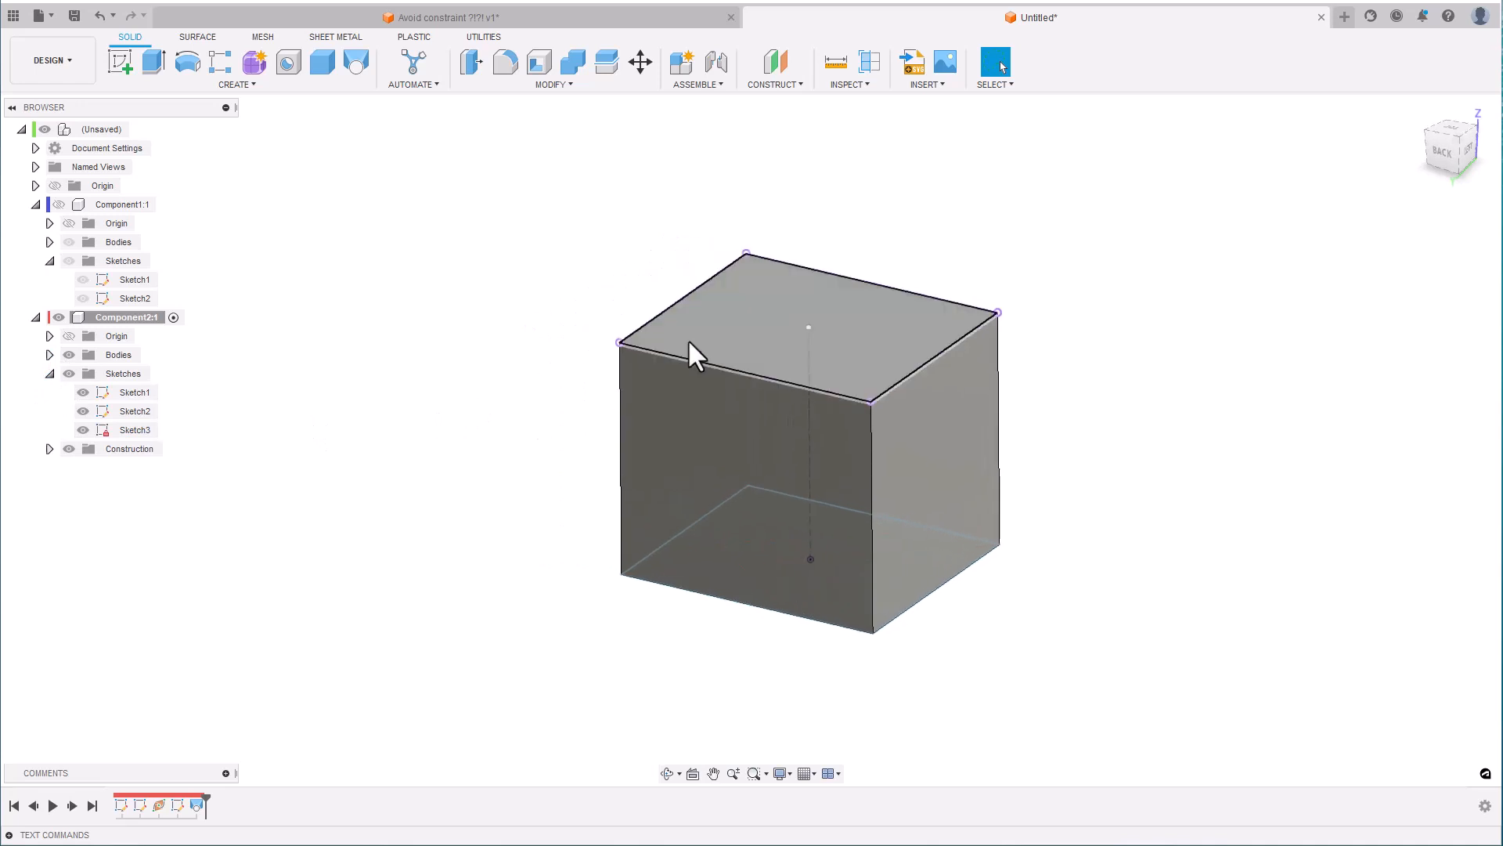
- Reshape the lofted block by moving the vertical line's top point and a base rectangle corner, and try moving the projected top corner
mouse_move(808, 327)
mouse_down()
mouse_move(814, 432)
mouse_move(818, 354)
mouse_up()
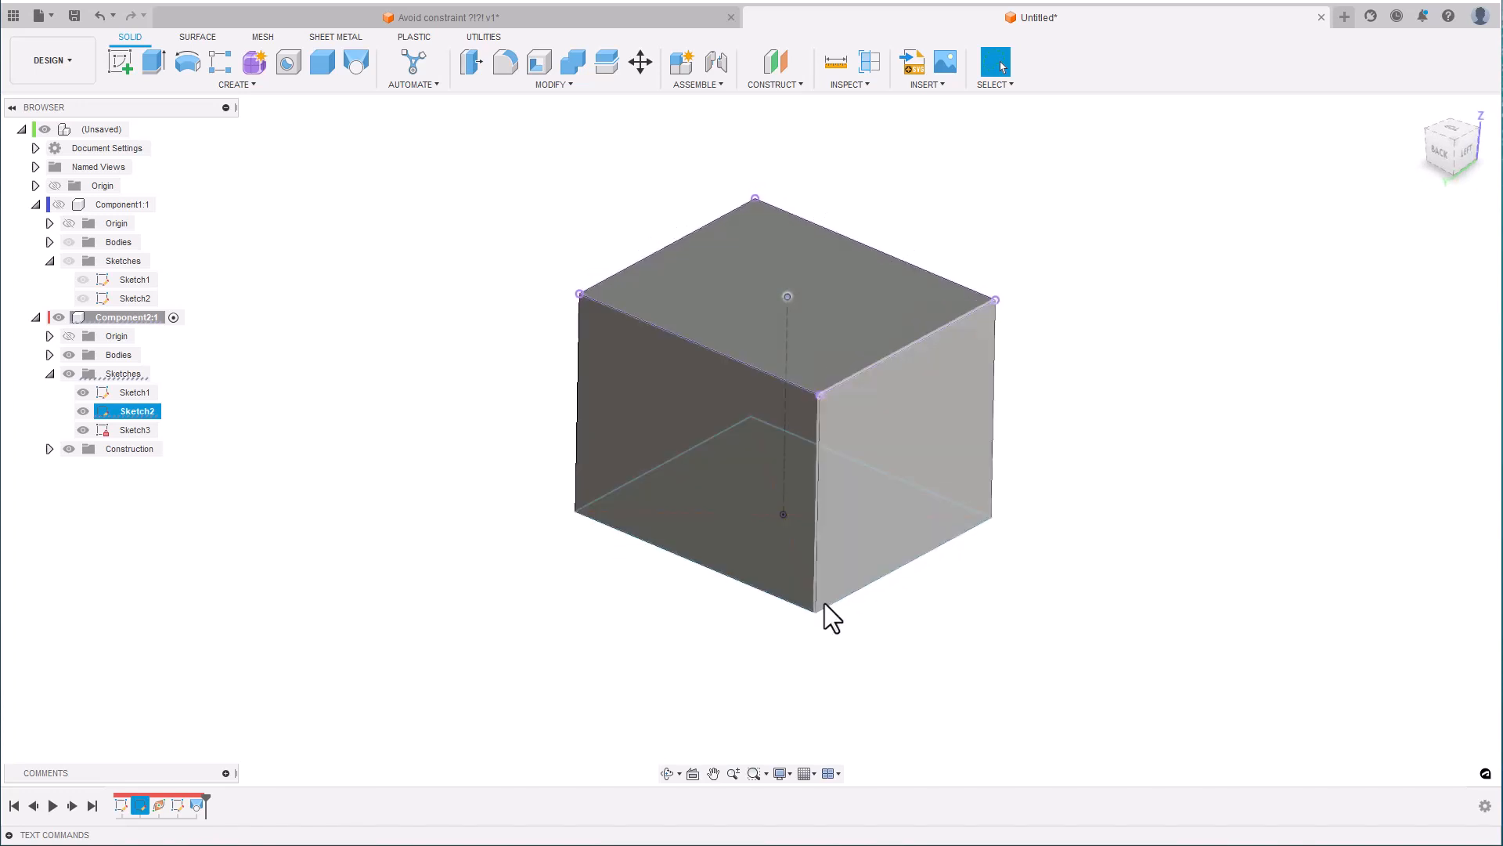
mouse_move(815, 558)
mouse_down()
mouse_move(797, 562)
mouse_move(811, 617)
mouse_up()
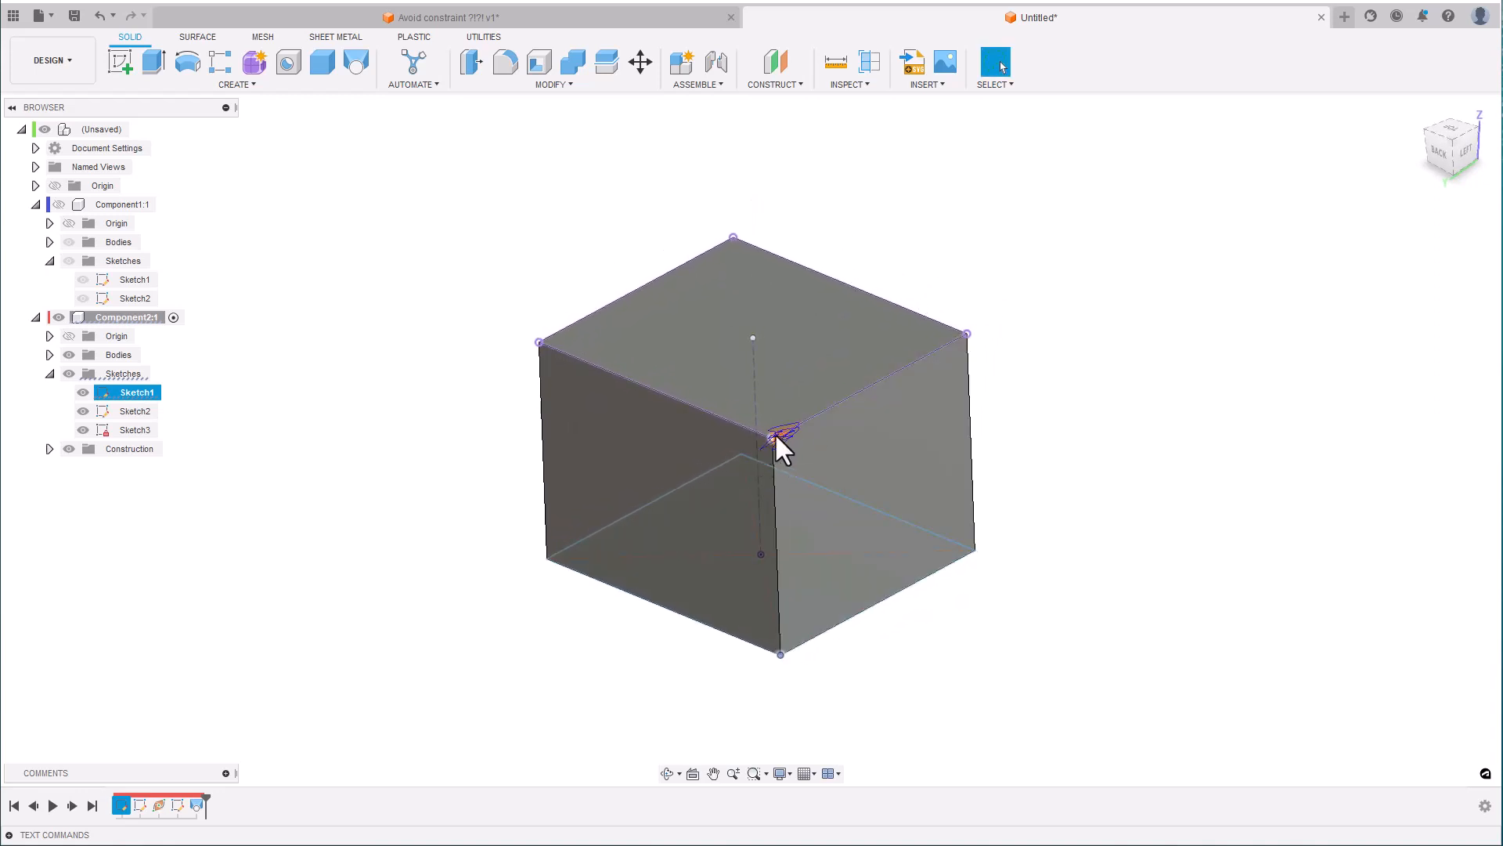
drag(774, 436, 756, 440)
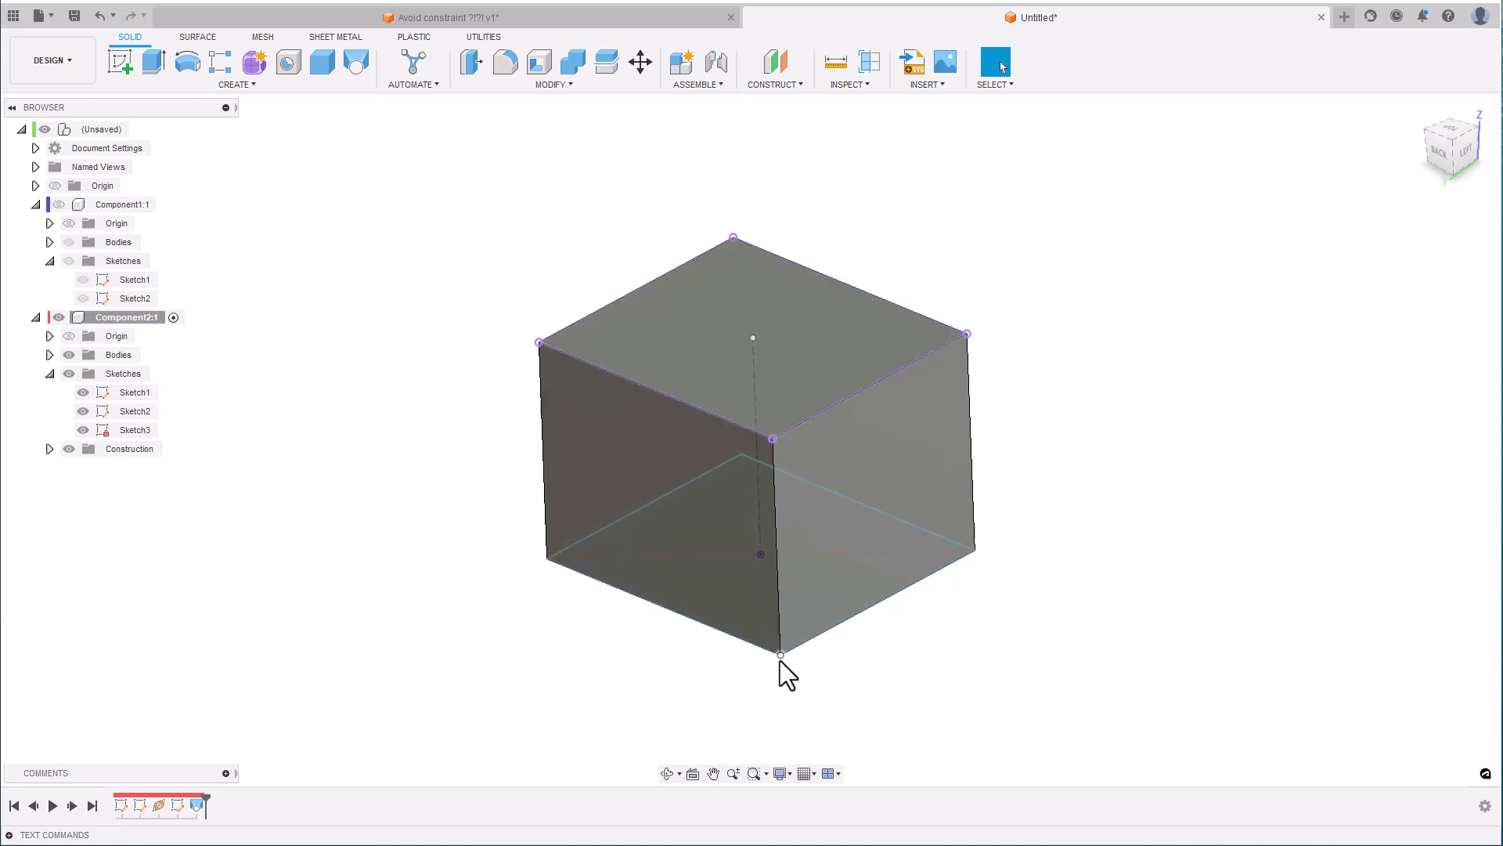
scroll(780, 656, down, 2)
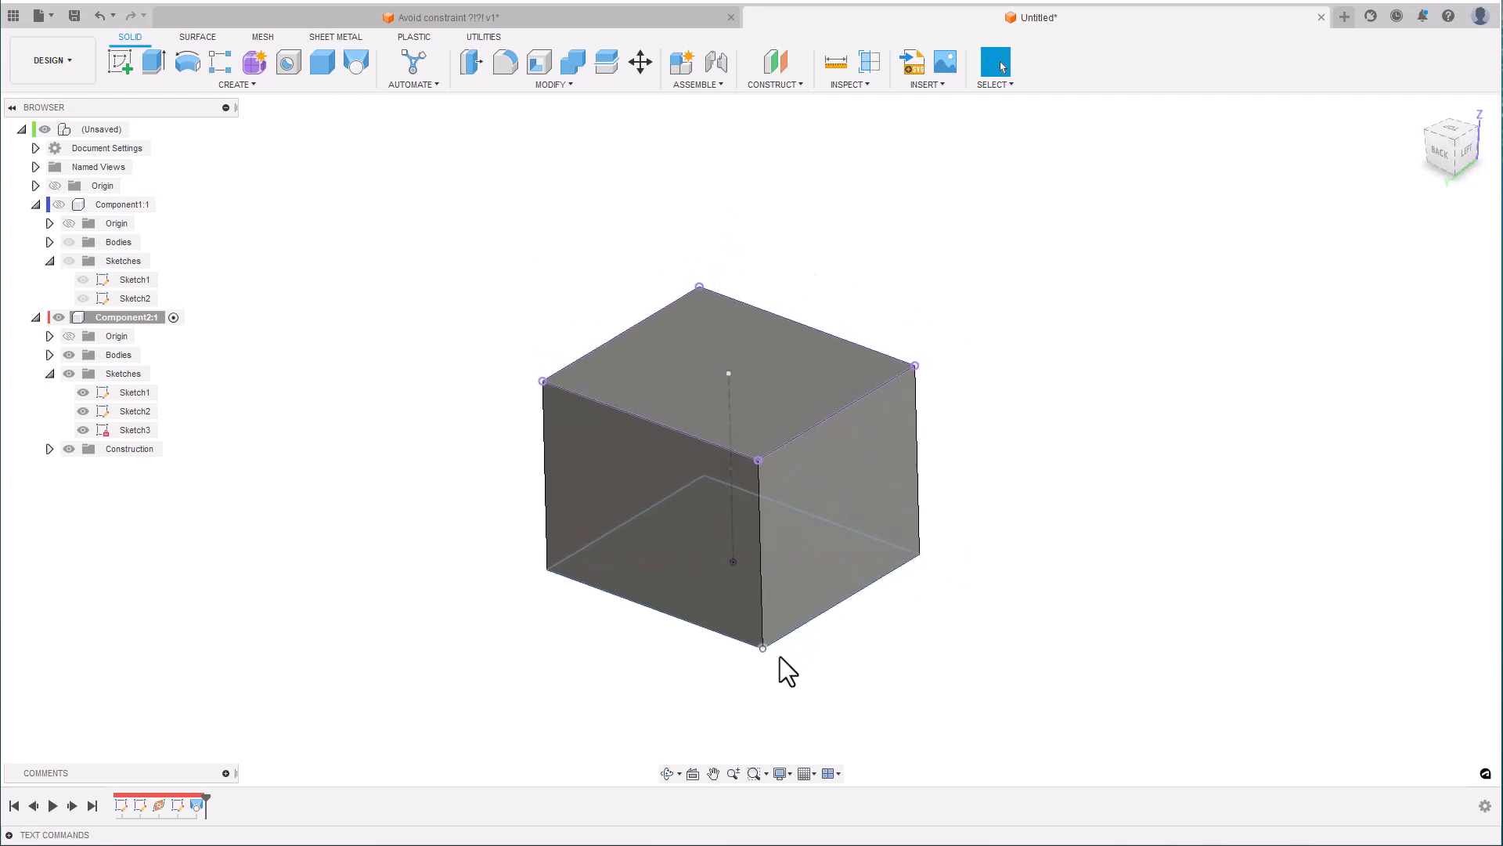
- Open the projected upper rectangle's sketch for editing and draw a circle centred on the origin inside it
click(770, 372)
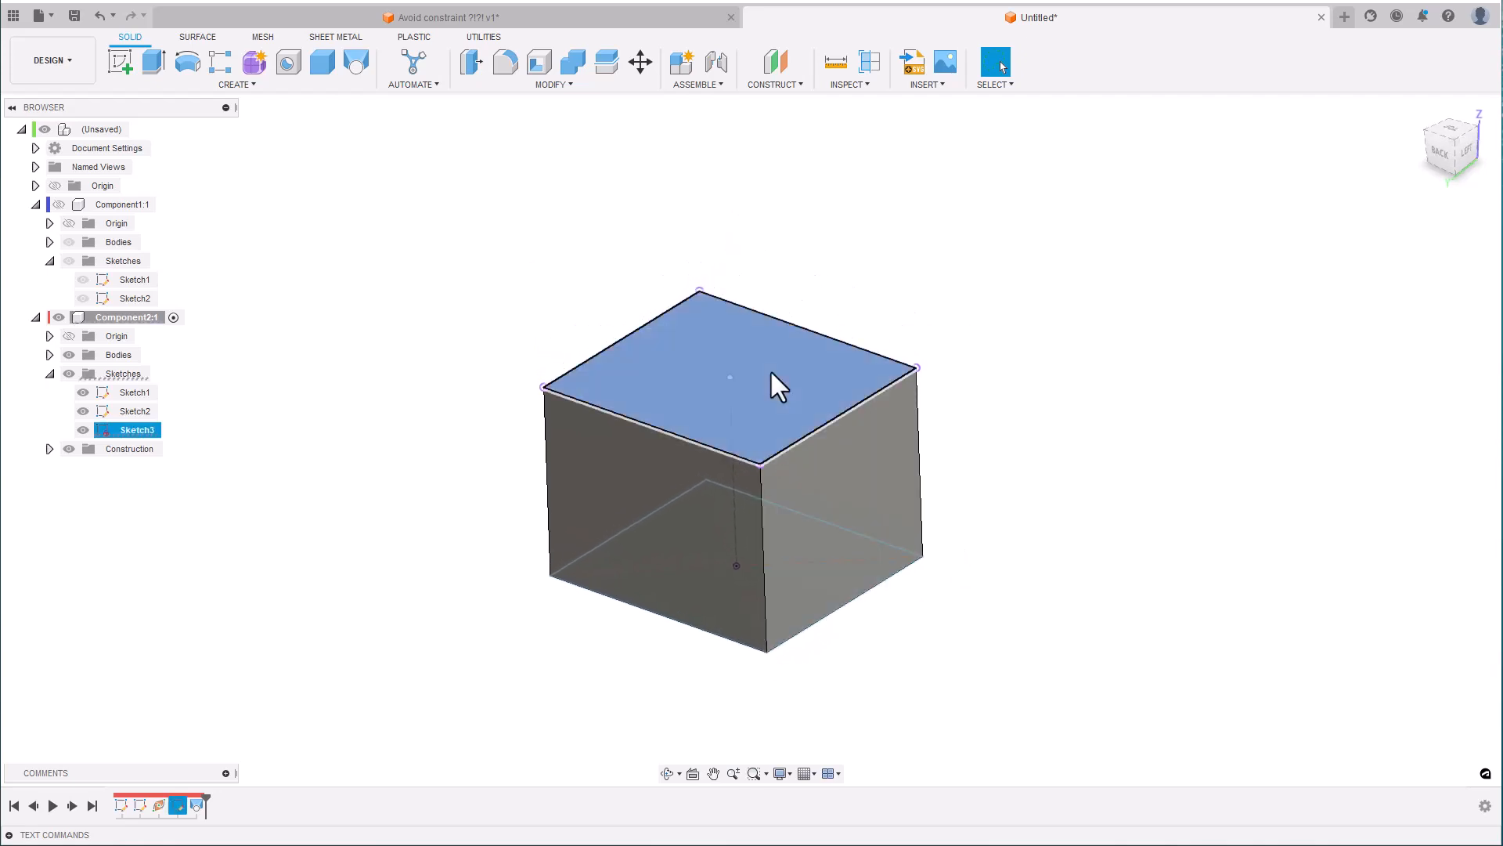
double_click(769, 369)
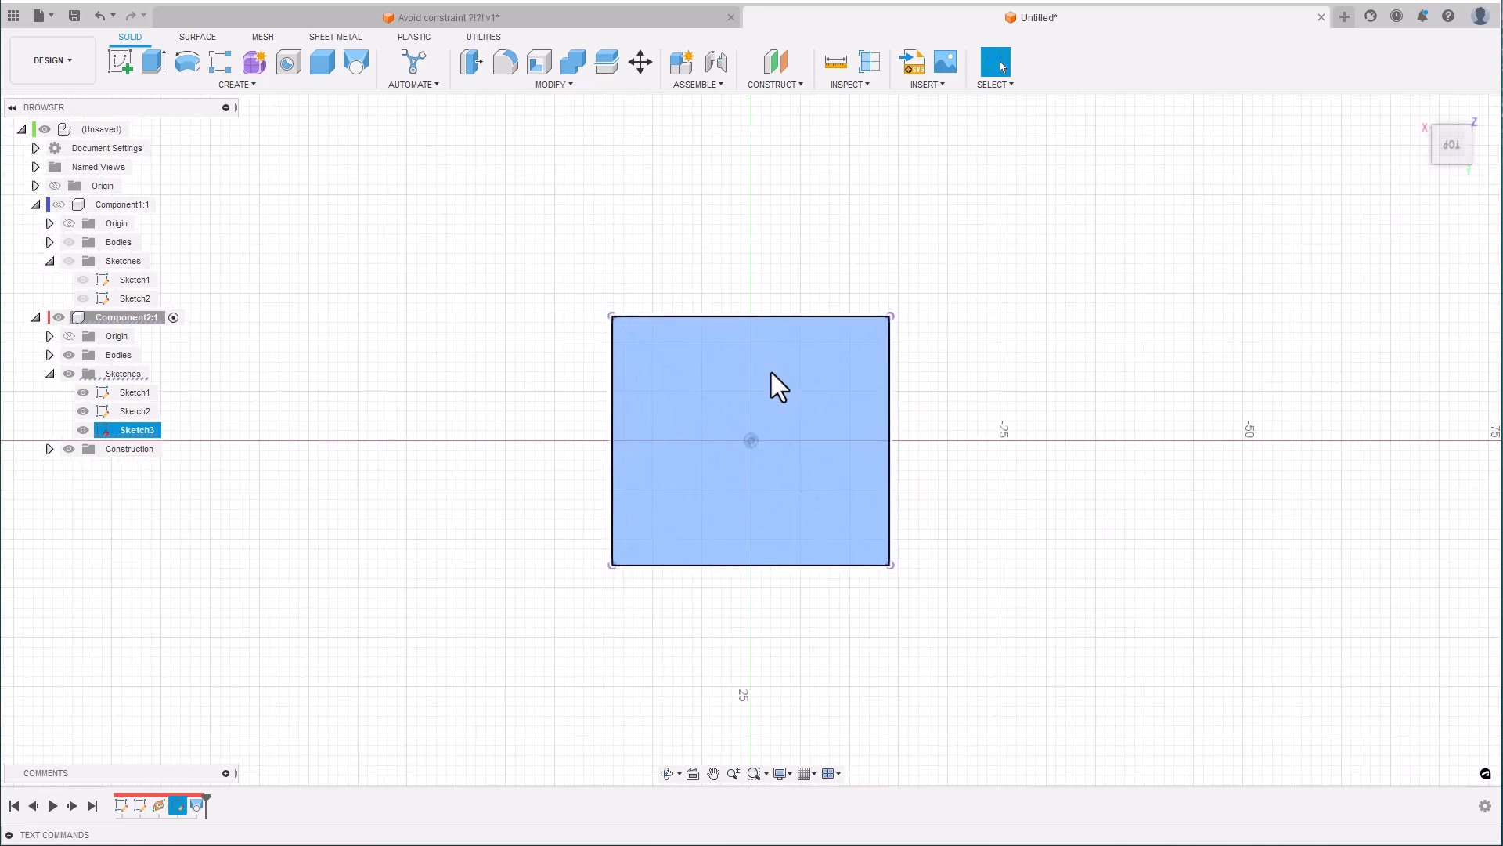
key(c)
click(751, 441)
click(797, 462)
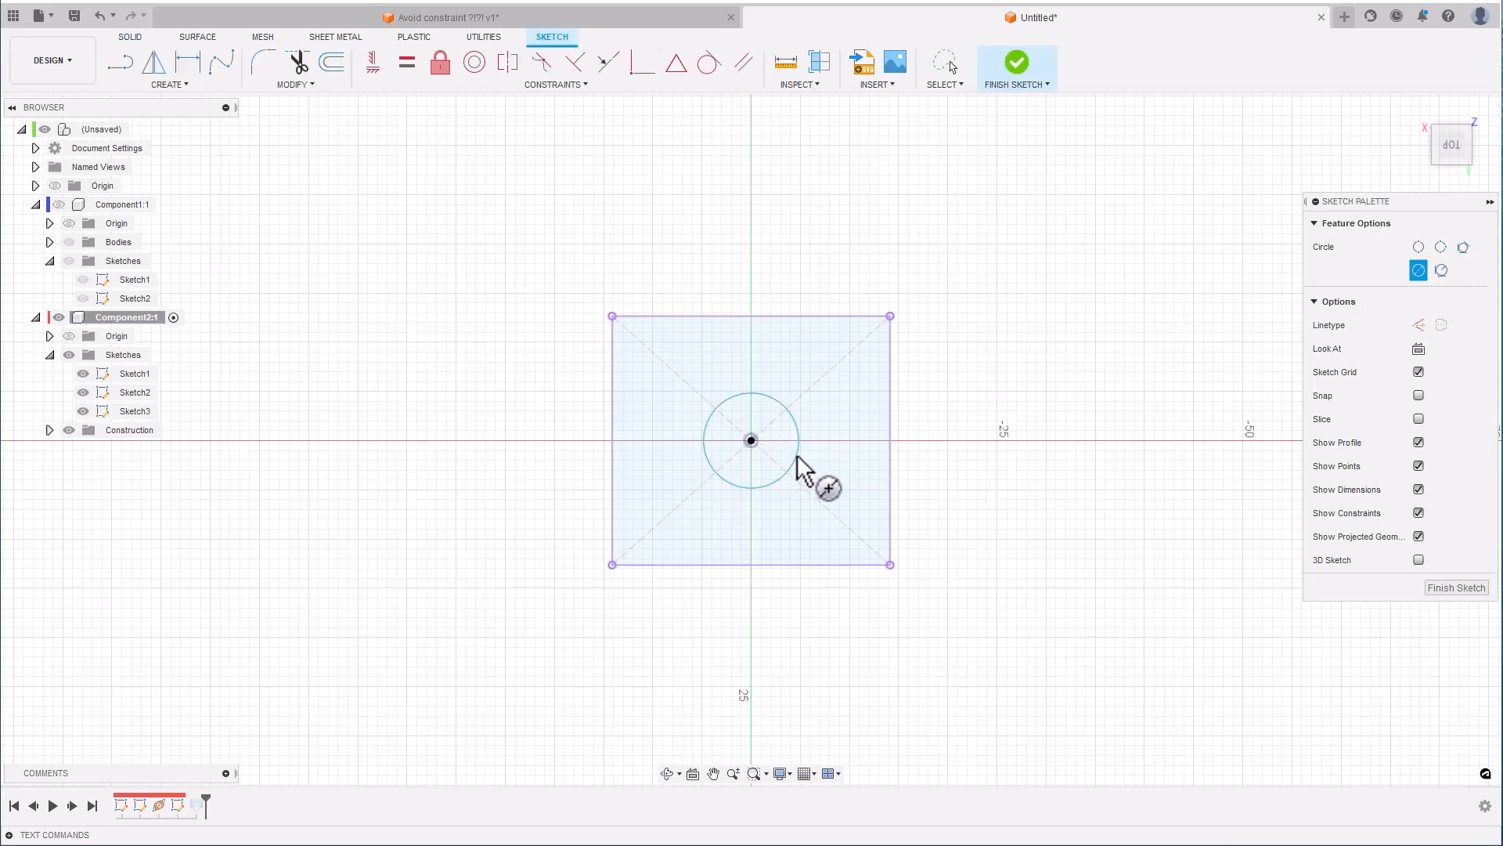
- Finish the upper sketch and extrude its circle upward about 13.4 mm, joining it to the lofted block
click(1018, 63)
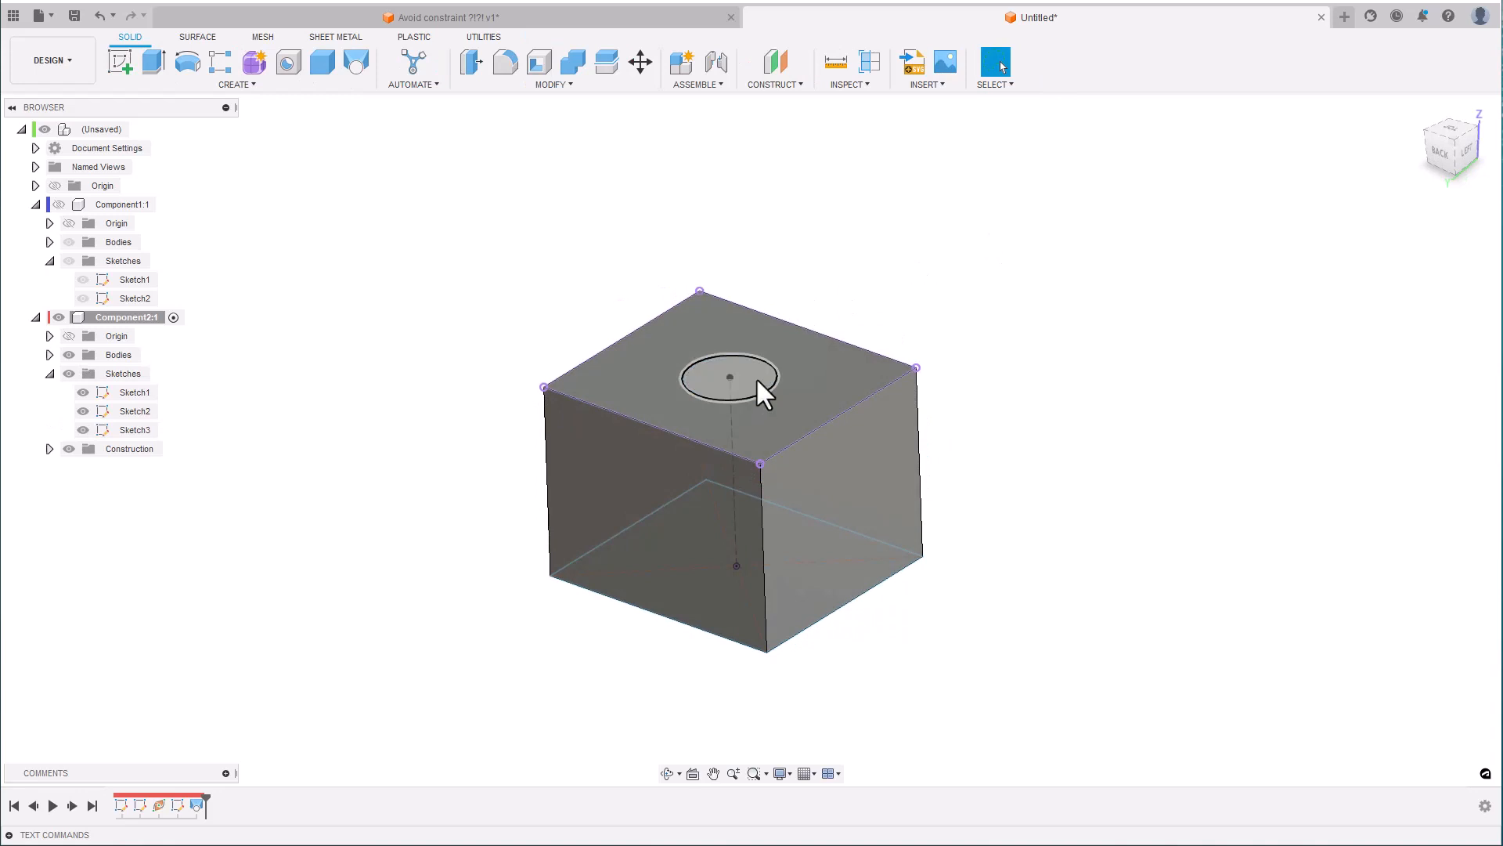
click(758, 382)
key(e)
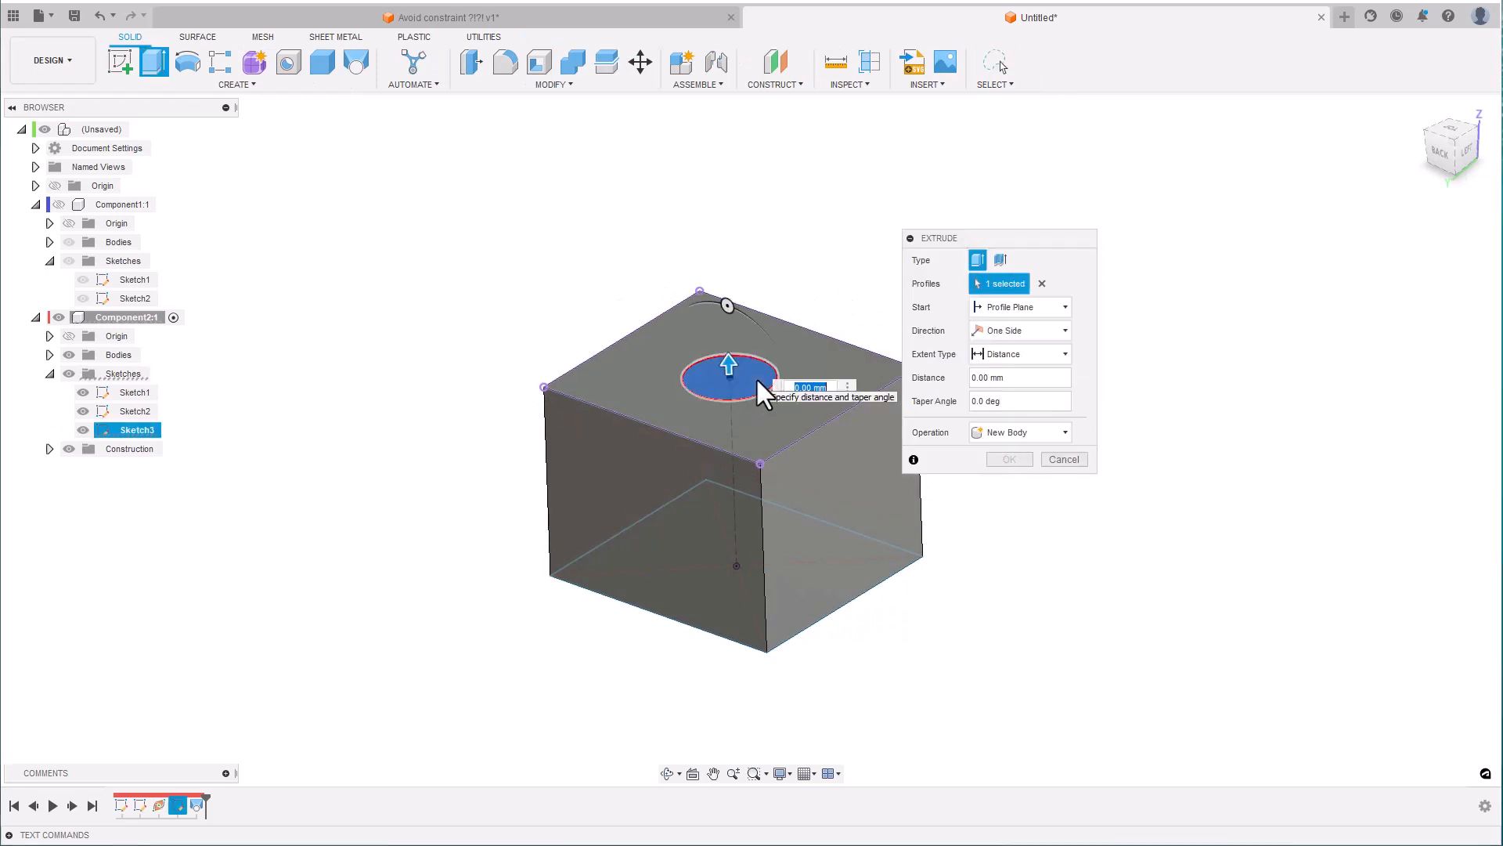
drag(730, 364, 744, 324)
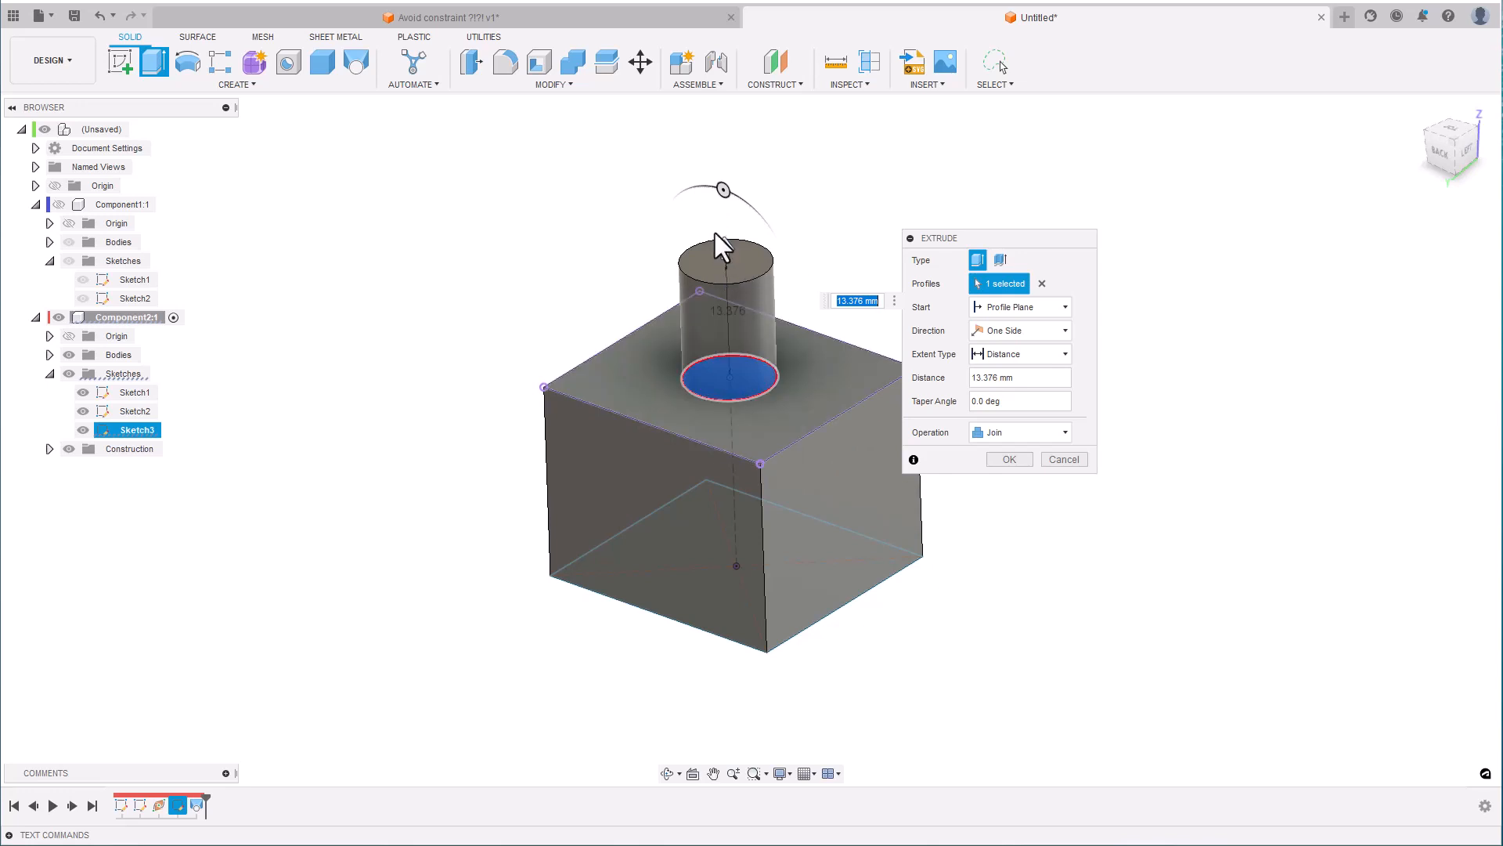
key(Return)
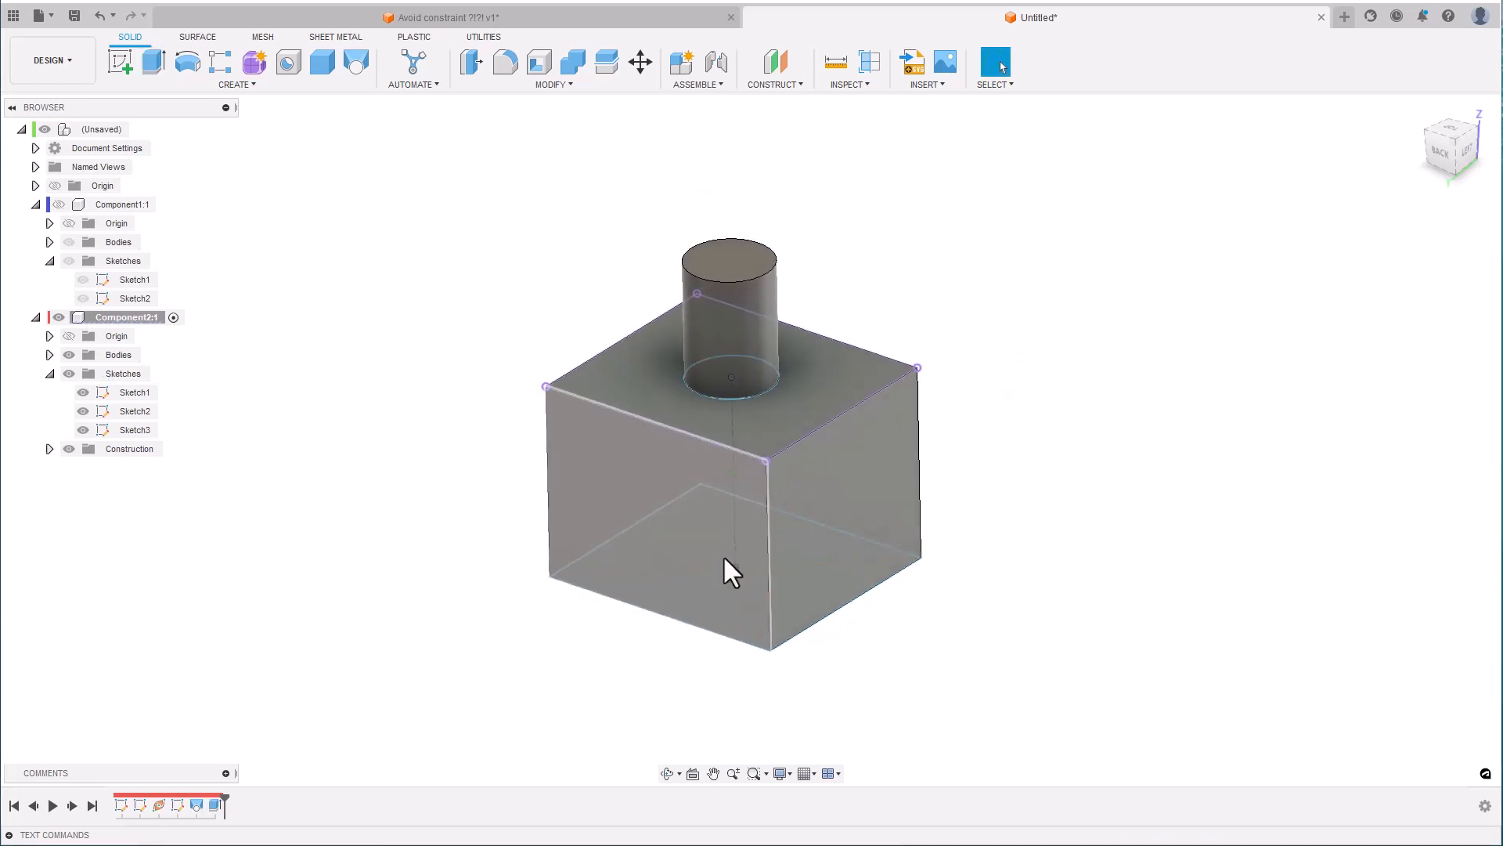
- Raise the cylinder's top face with Press Pull, using the Modify Existing Feature offset type
shift+middle_drag(724, 557, 725, 403)
click(724, 258)
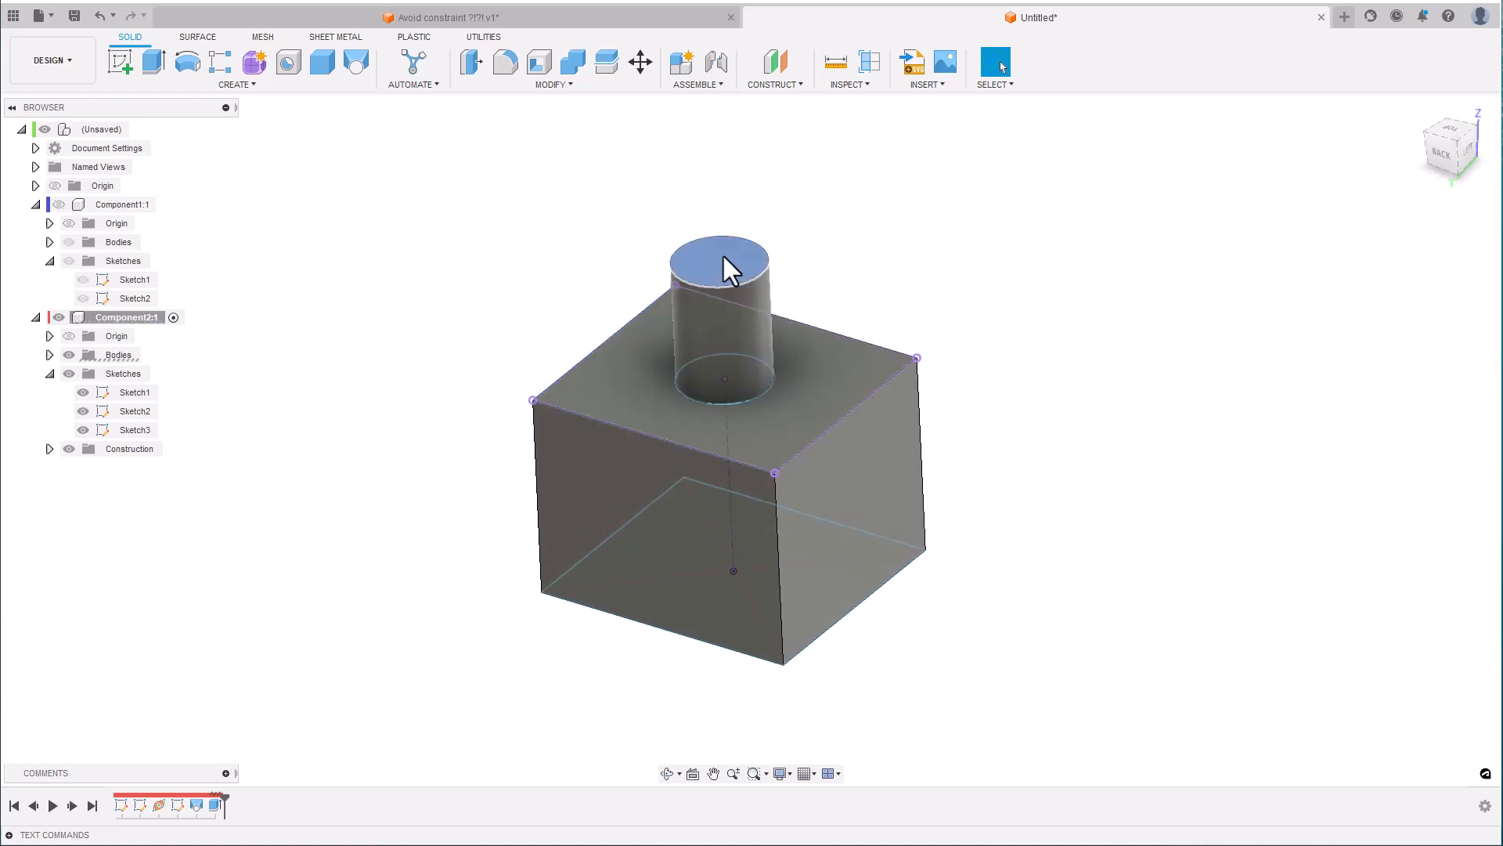
right_click(722, 258)
click(755, 240)
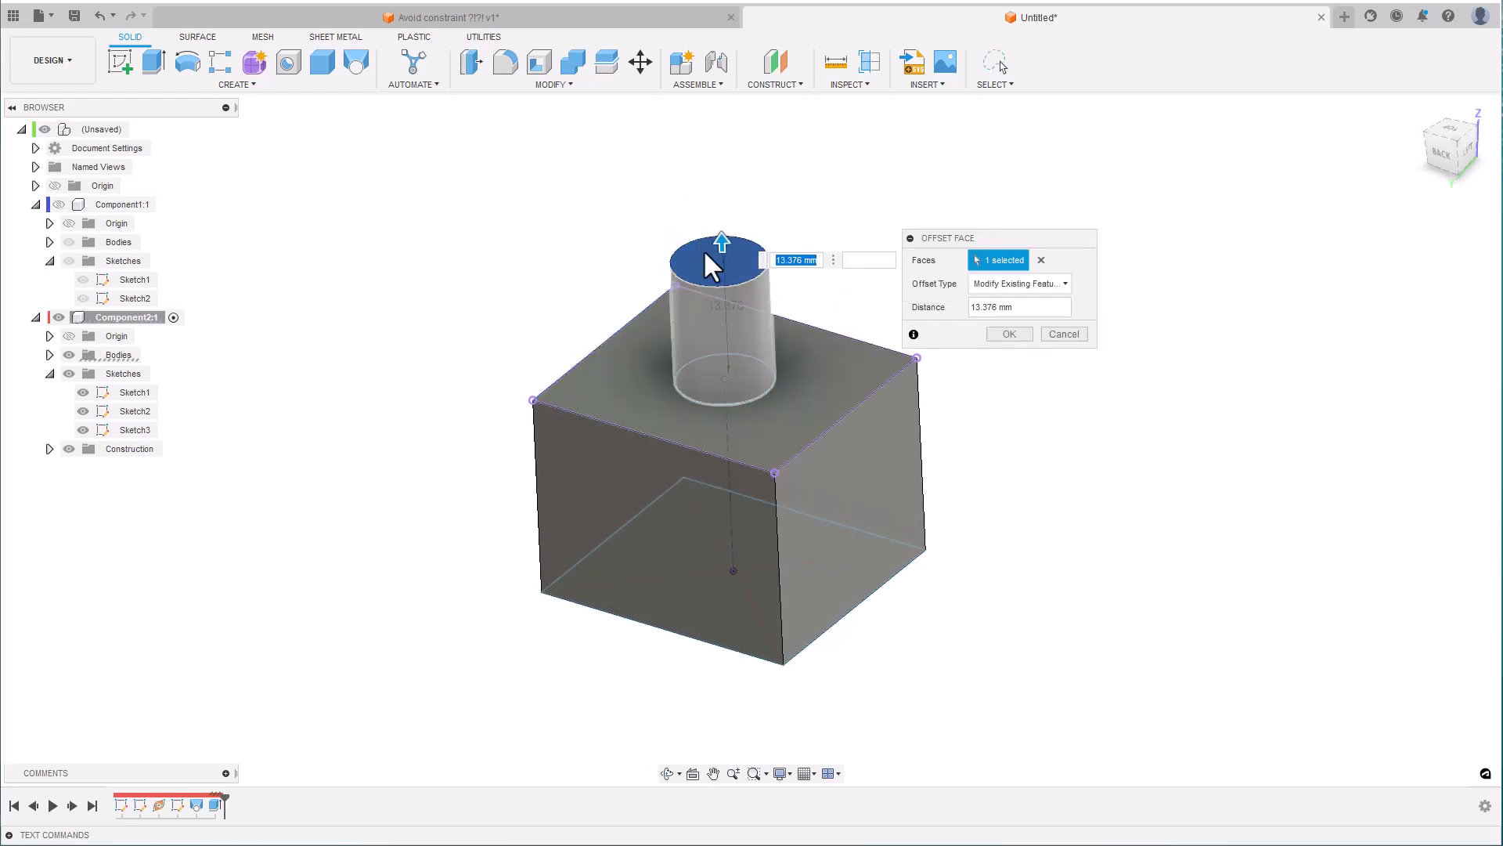
shift+middle_drag(711, 252, 792, 363)
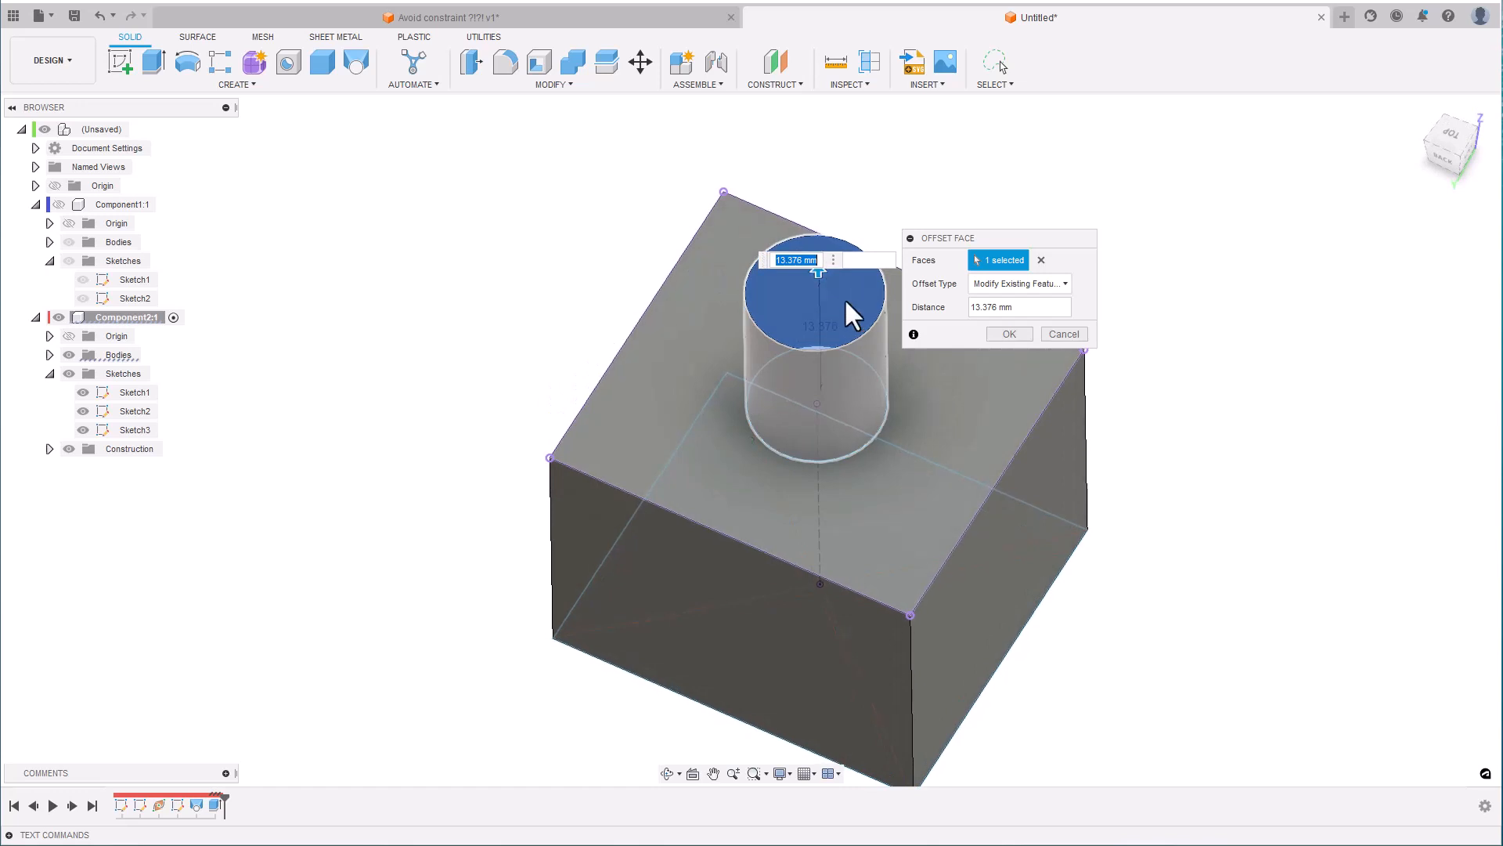
shift+middle_drag(844, 298, 693, 266)
mouse_move(691, 266)
mouse_down()
mouse_move(681, 211)
mouse_move(688, 245)
mouse_up()
key(Return)
scroll(562, 415, down, 3)
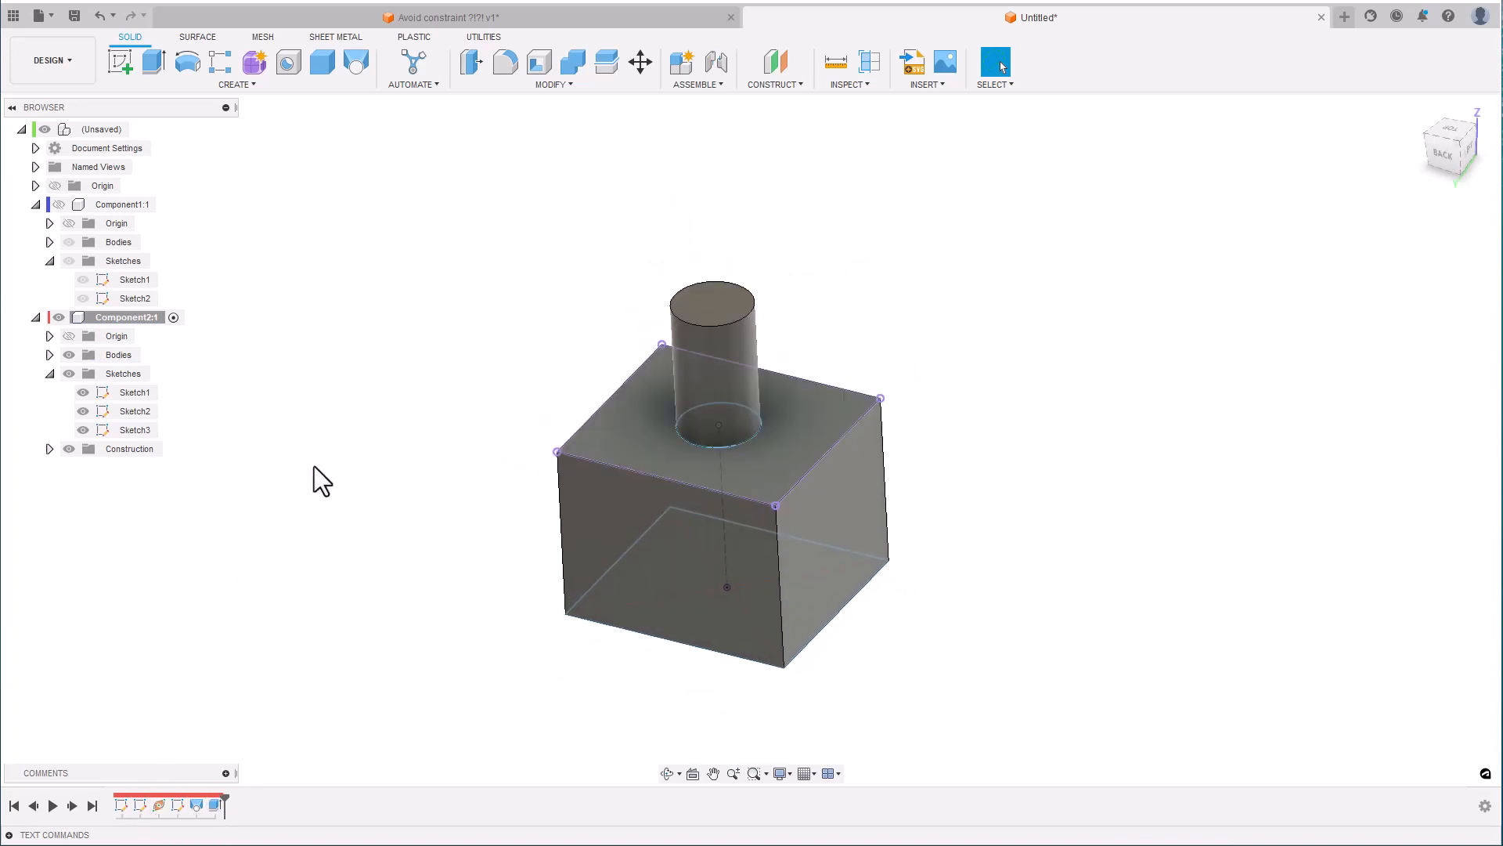
- Reshape the model directly by moving the vertical line's top point, the circle's edge and a base rectangle corner
scroll(314, 467, up, 2)
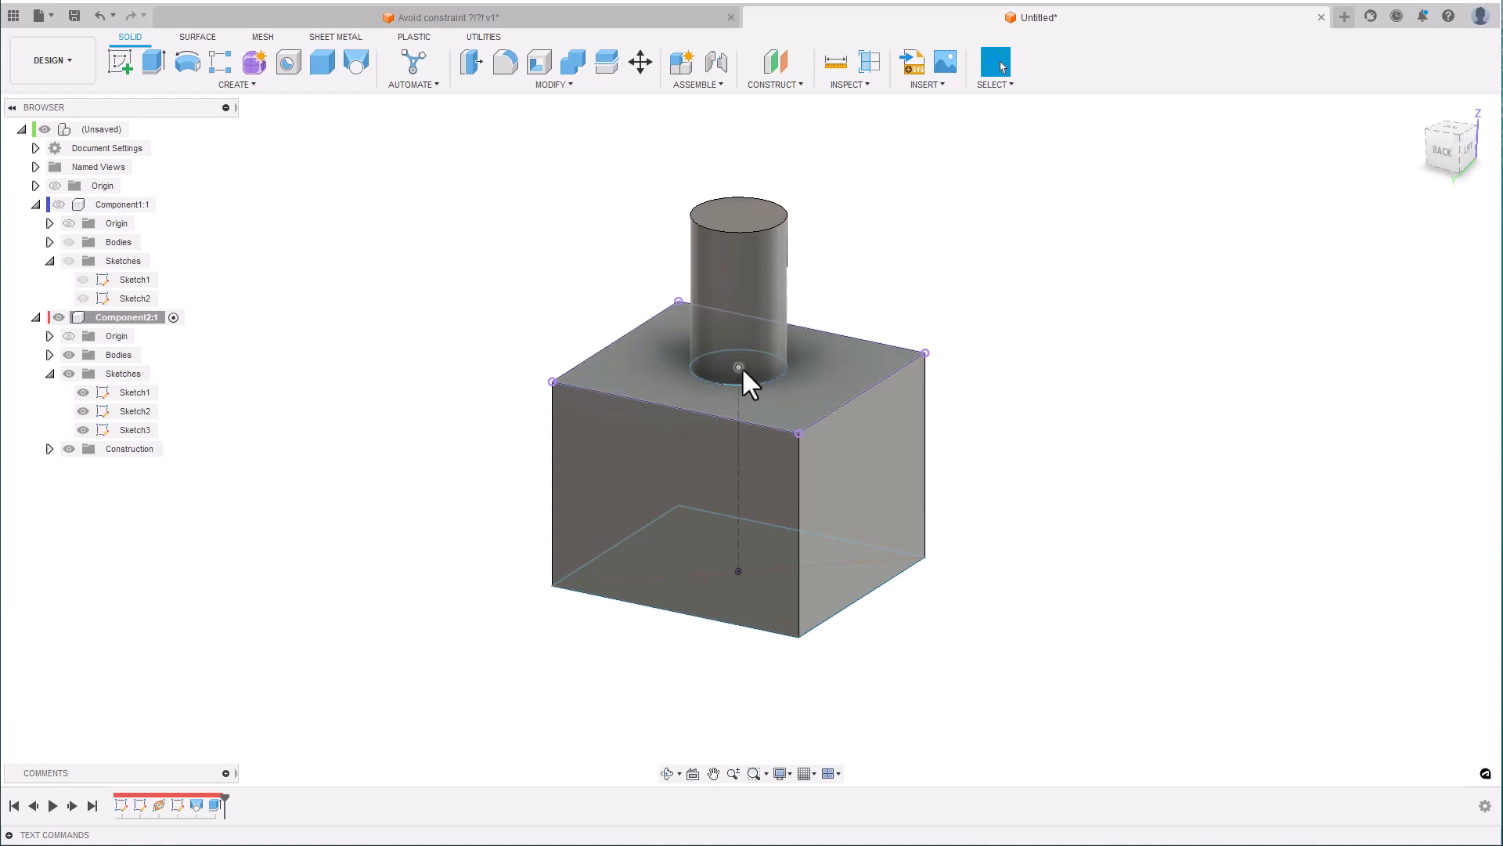
drag(731, 379, 734, 495)
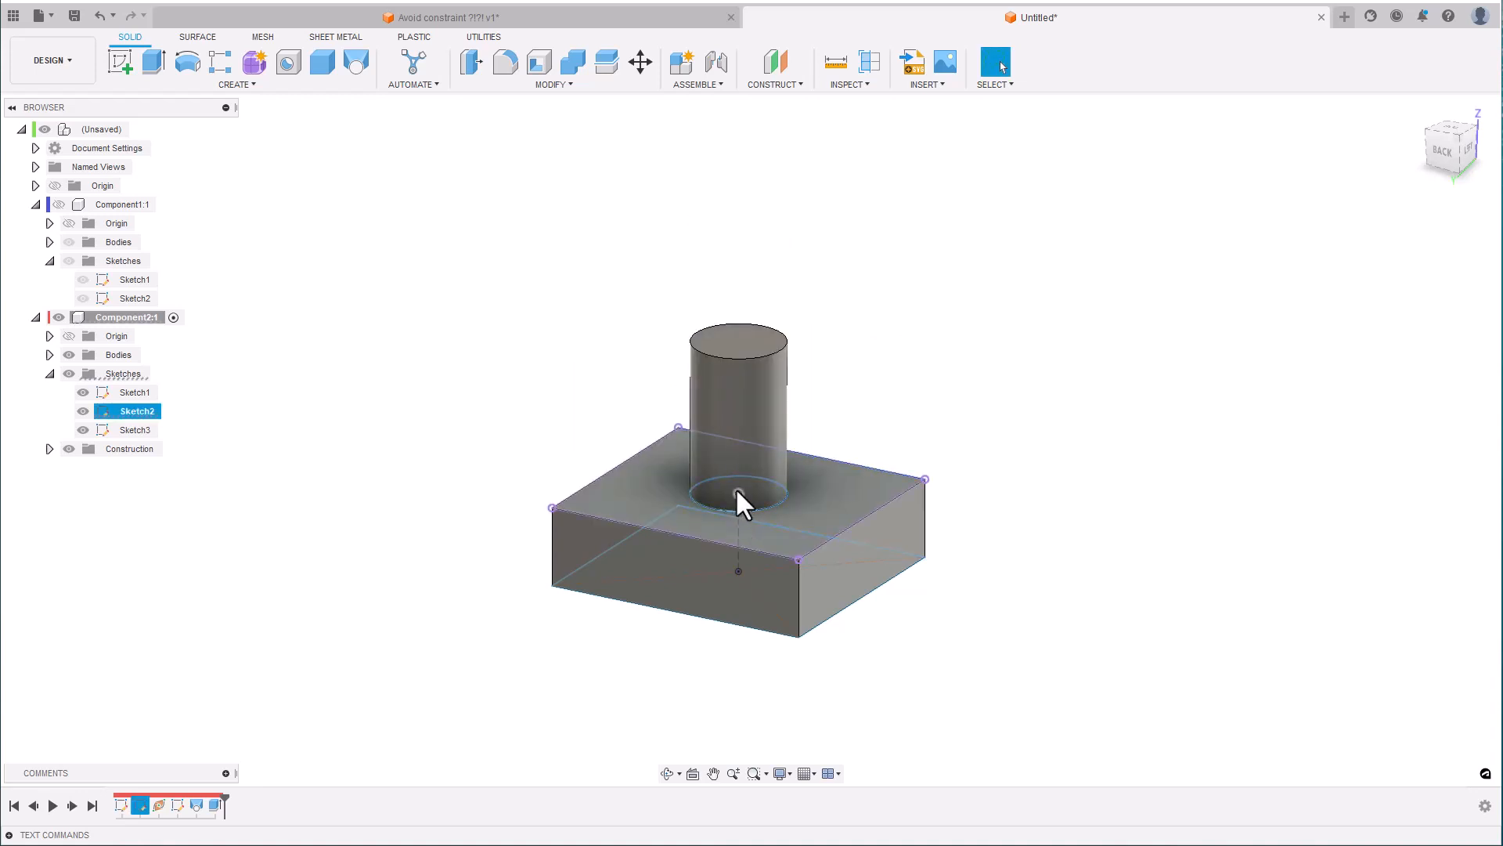
mouse_move(753, 428)
mouse_down()
mouse_move(754, 397)
mouse_move(777, 430)
mouse_up()
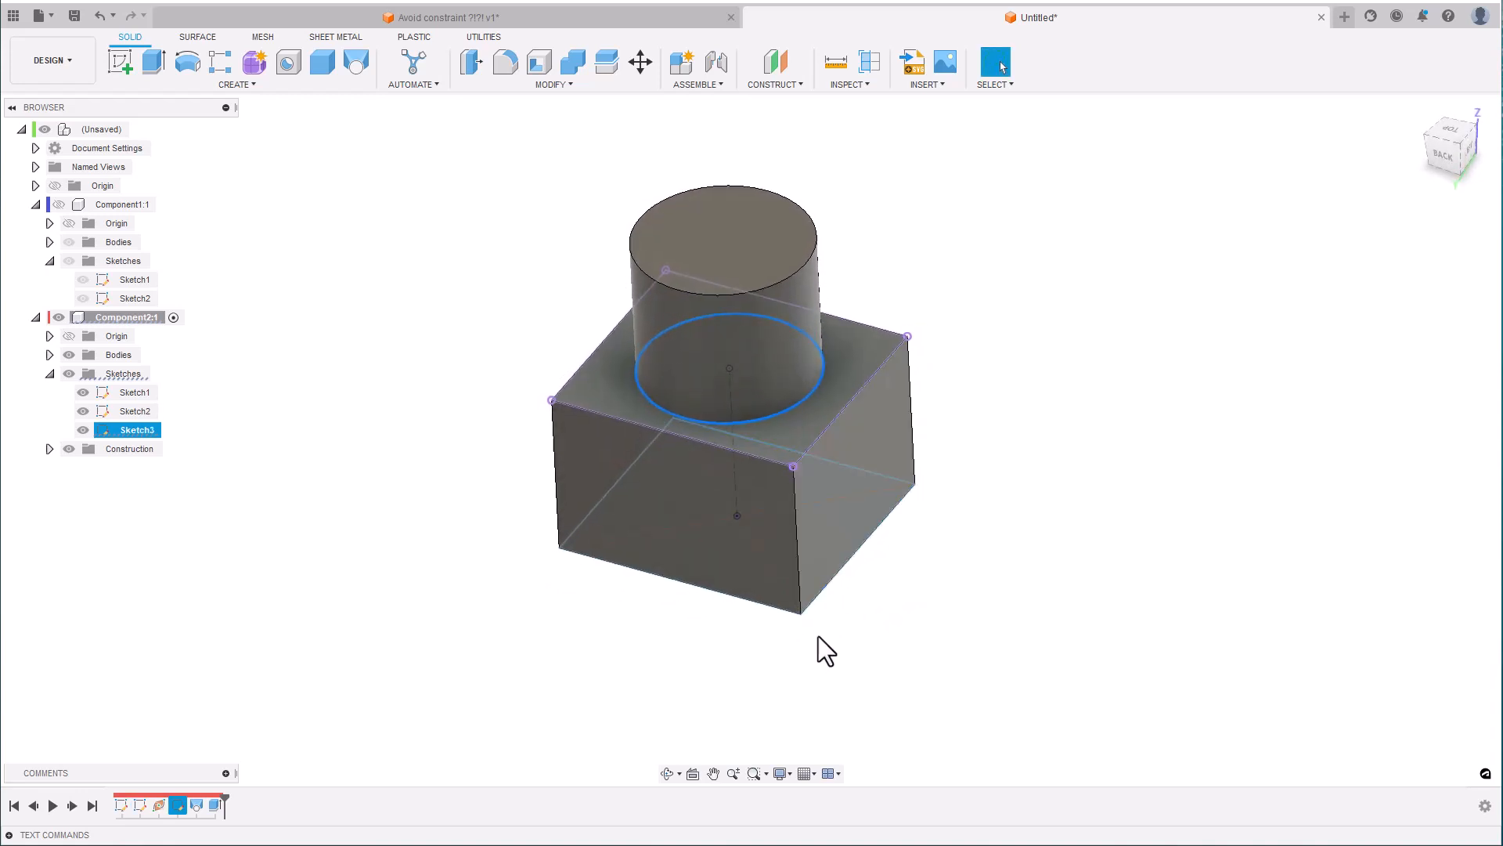
click(763, 529)
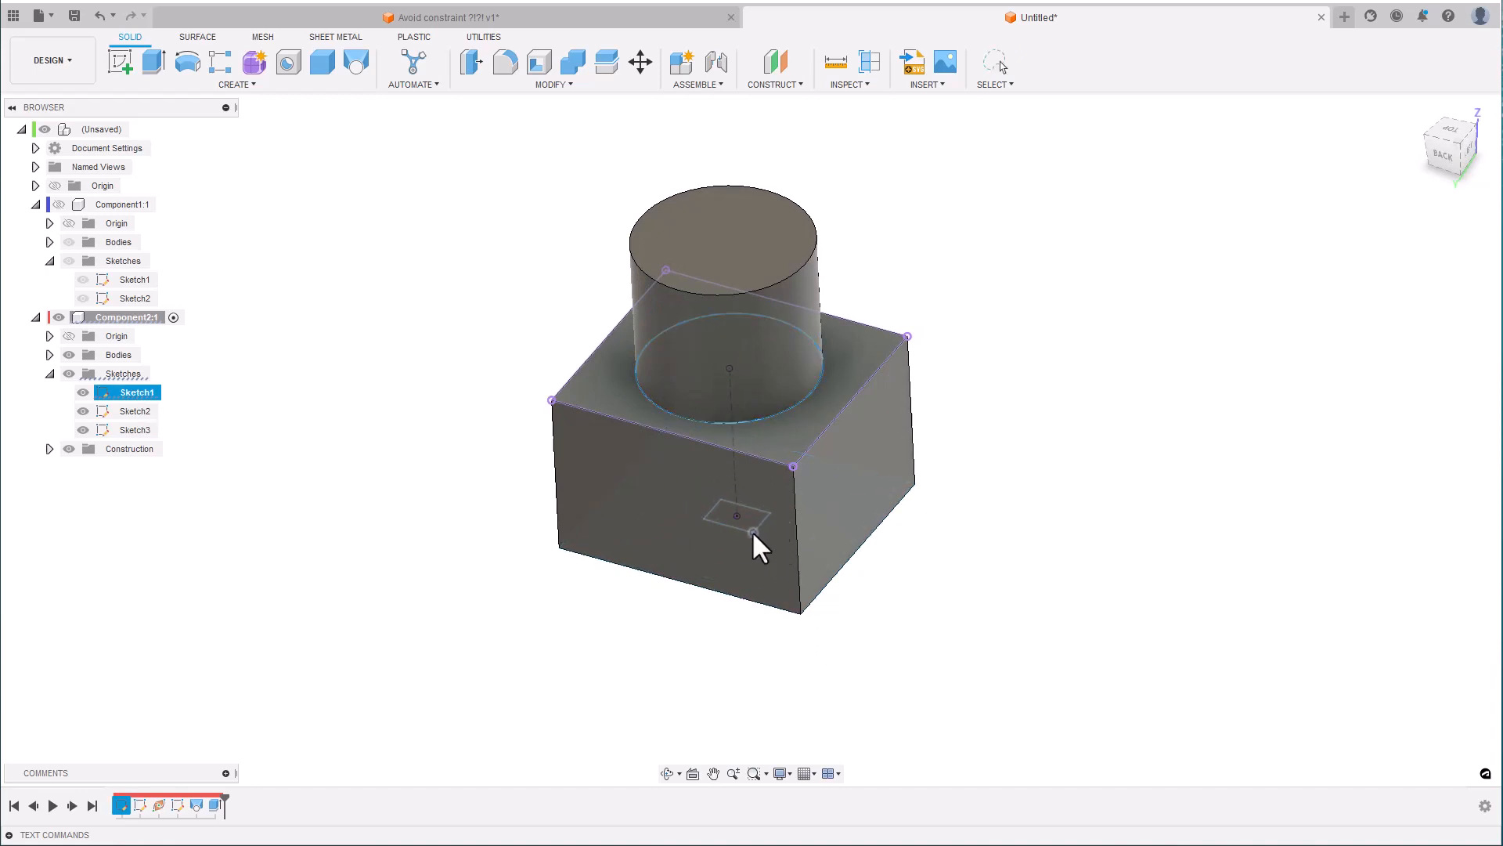
drag(753, 533, 754, 538)
click(919, 527)
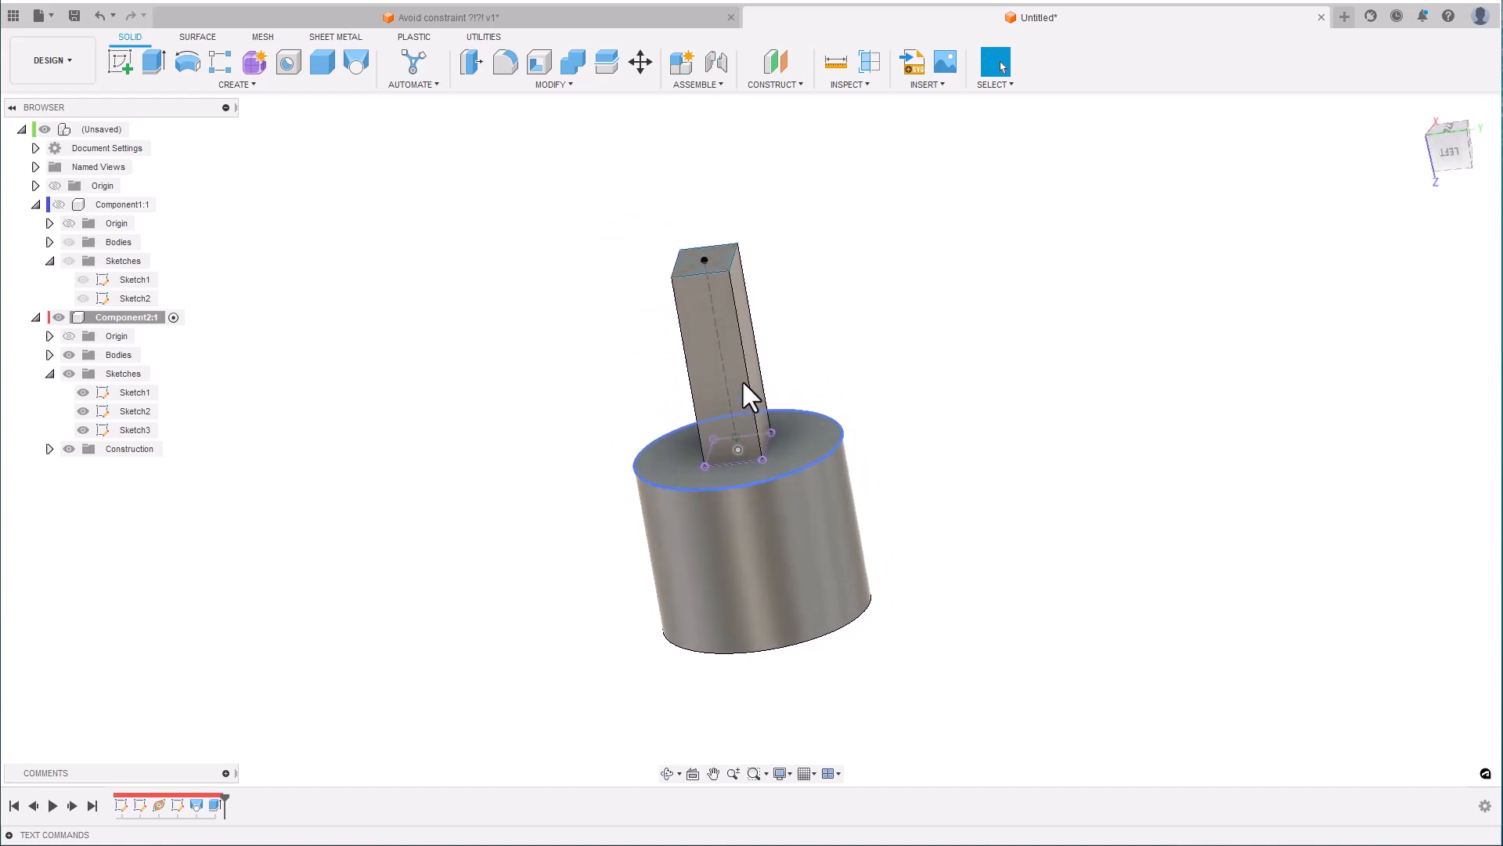
- Open the base rectangle's sketch, dimension its width and depth at their current sizes, and finish the sketch
double_click(118, 803)
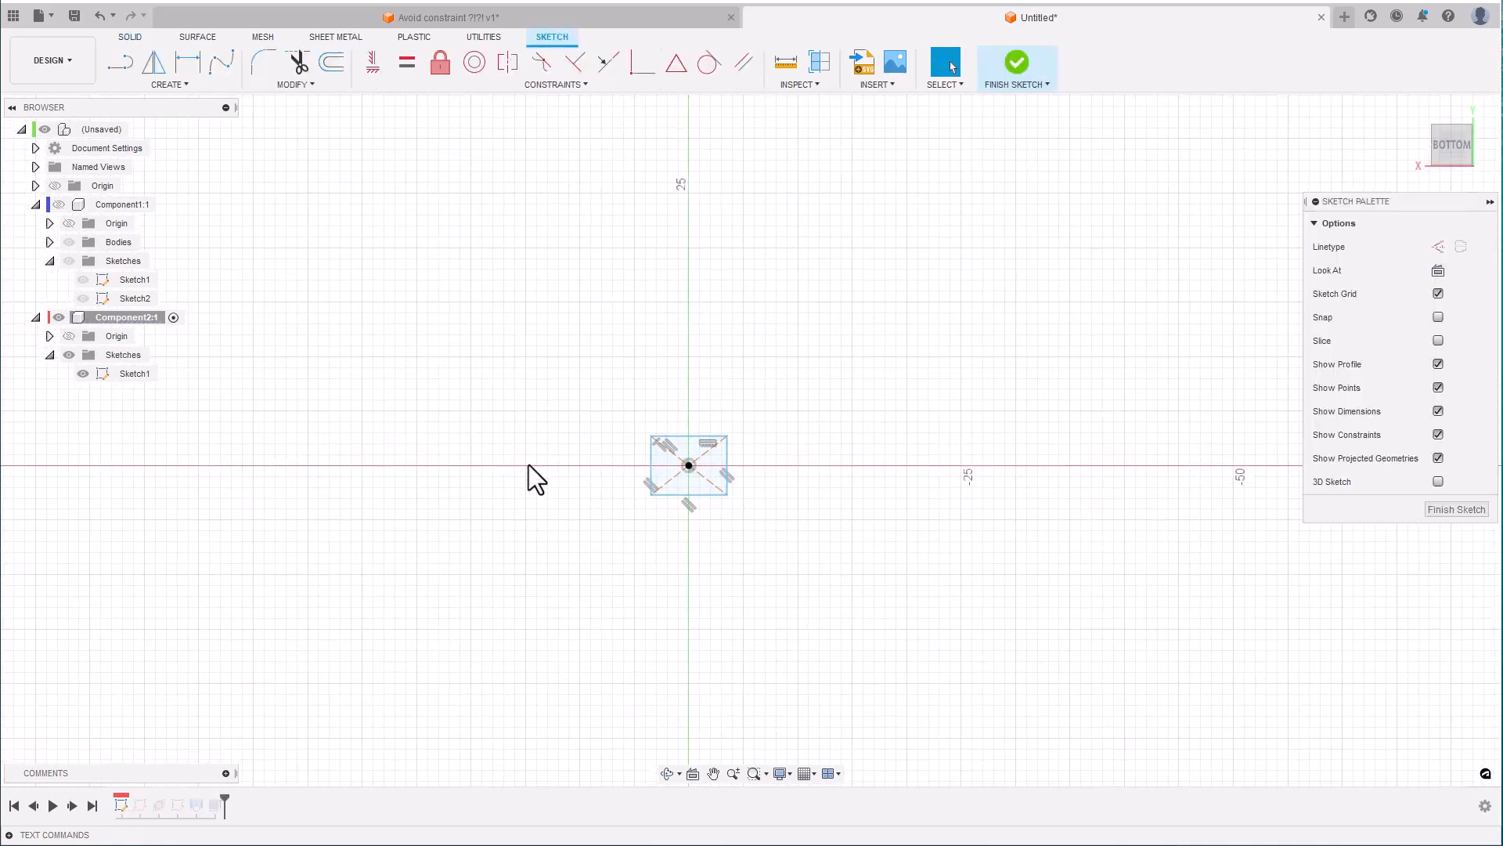
key(d)
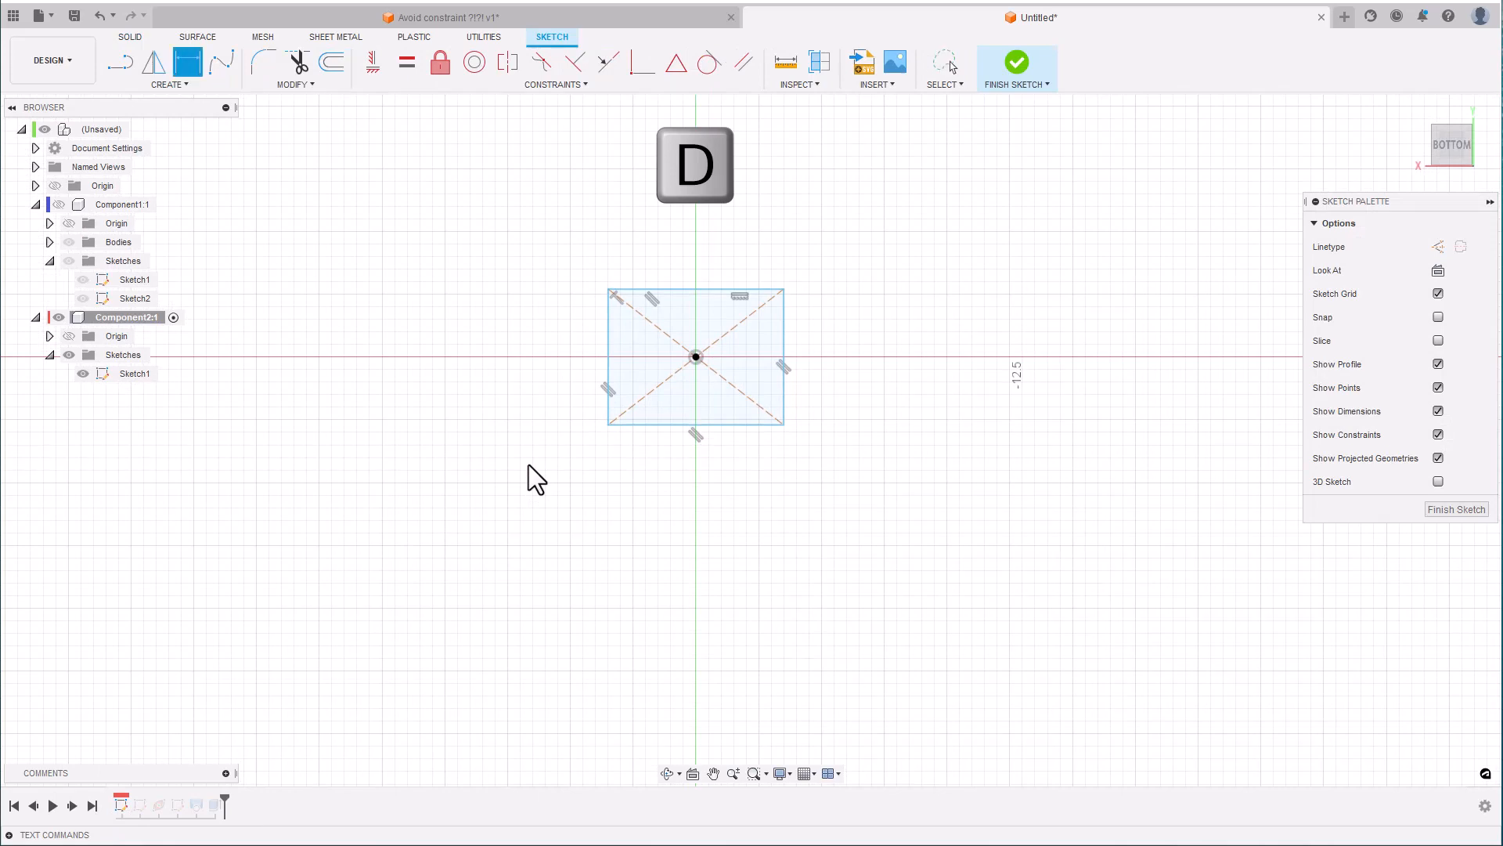
click(660, 424)
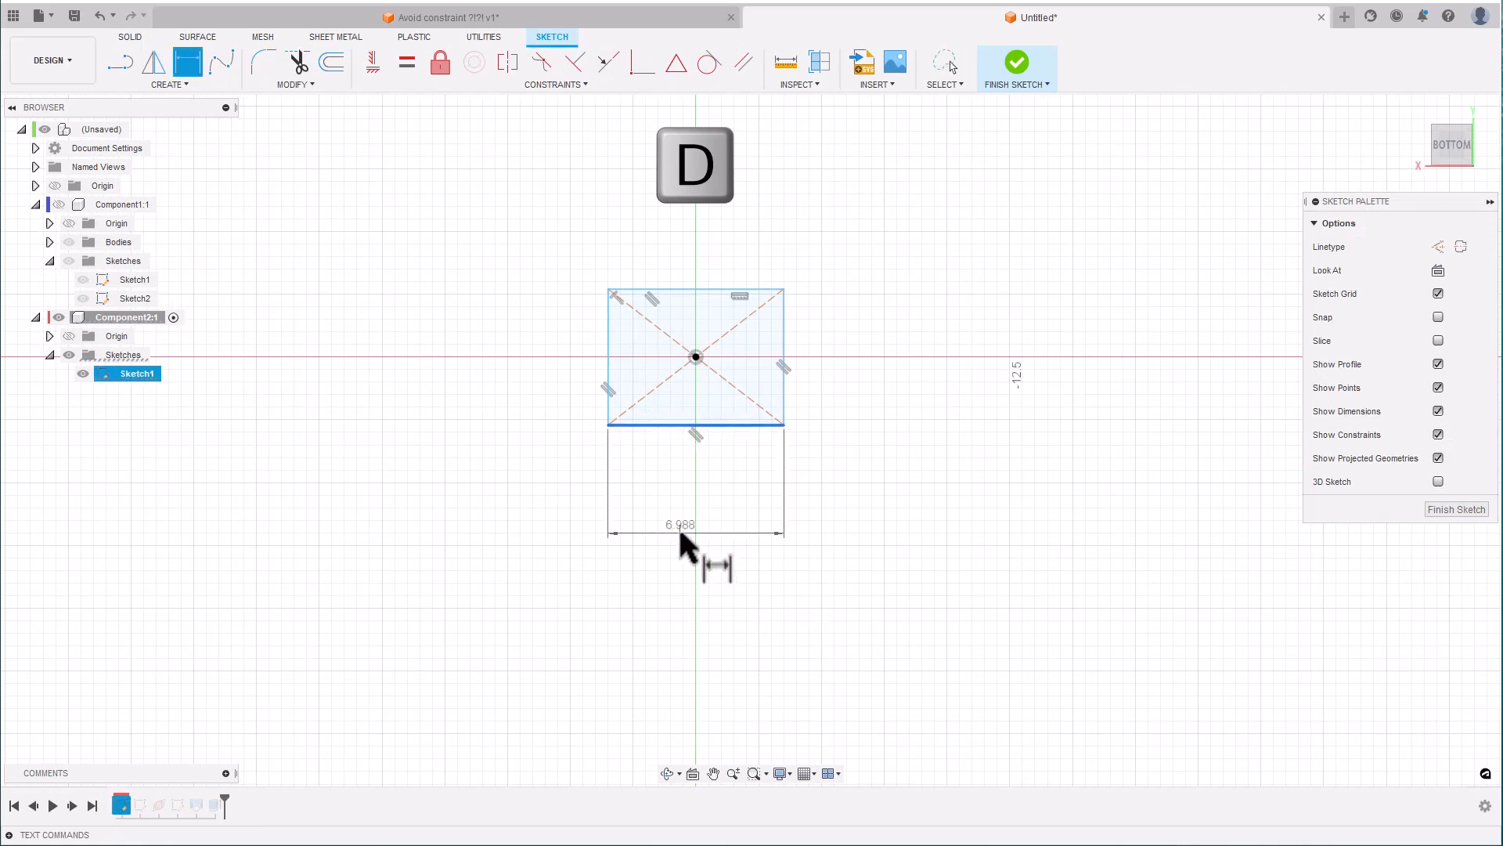
click(679, 531)
key(Return)
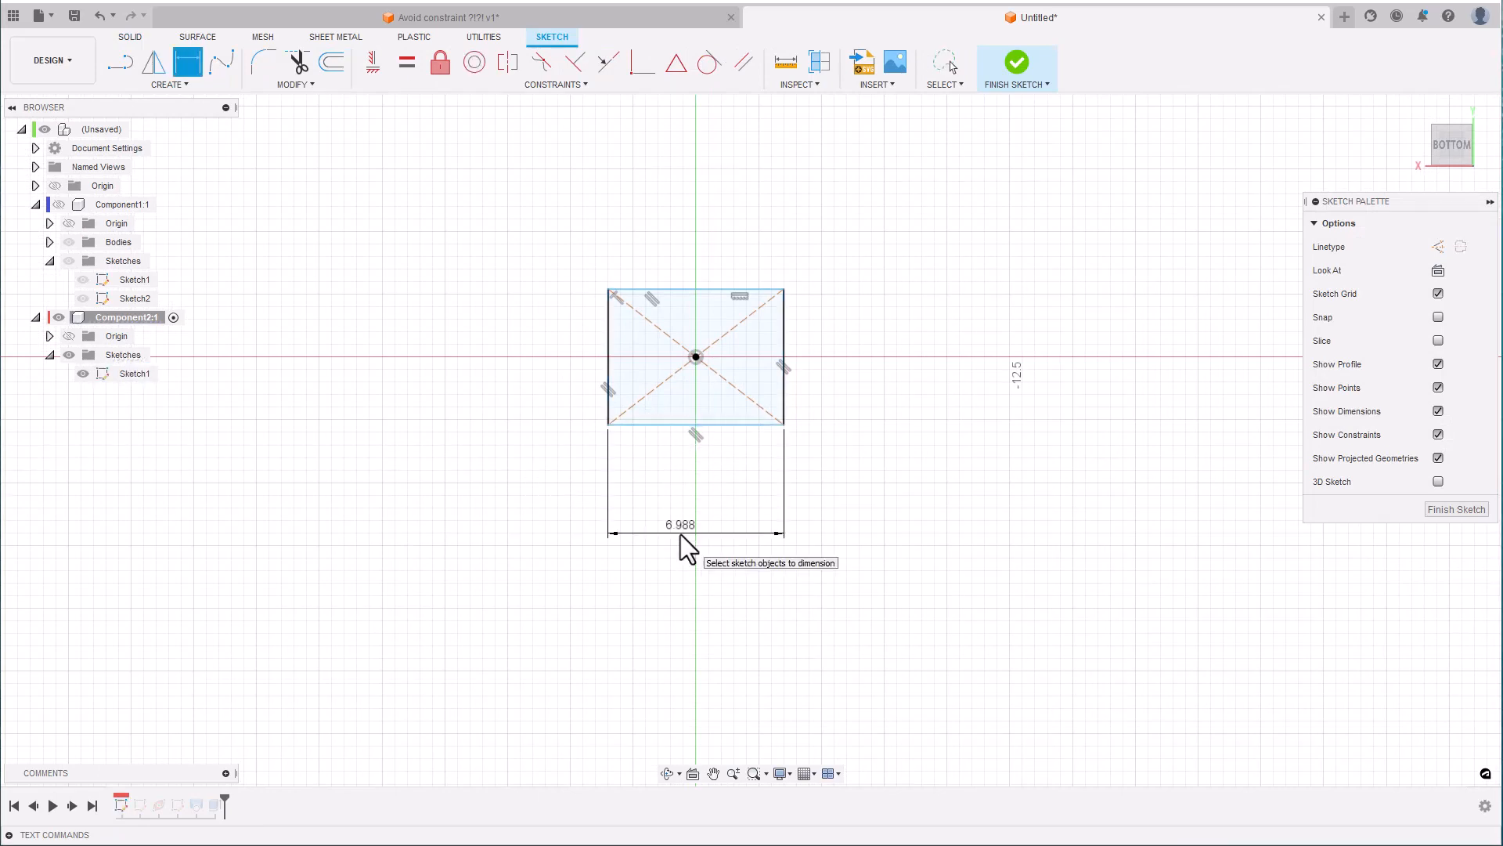
click(784, 344)
click(883, 341)
key(Return)
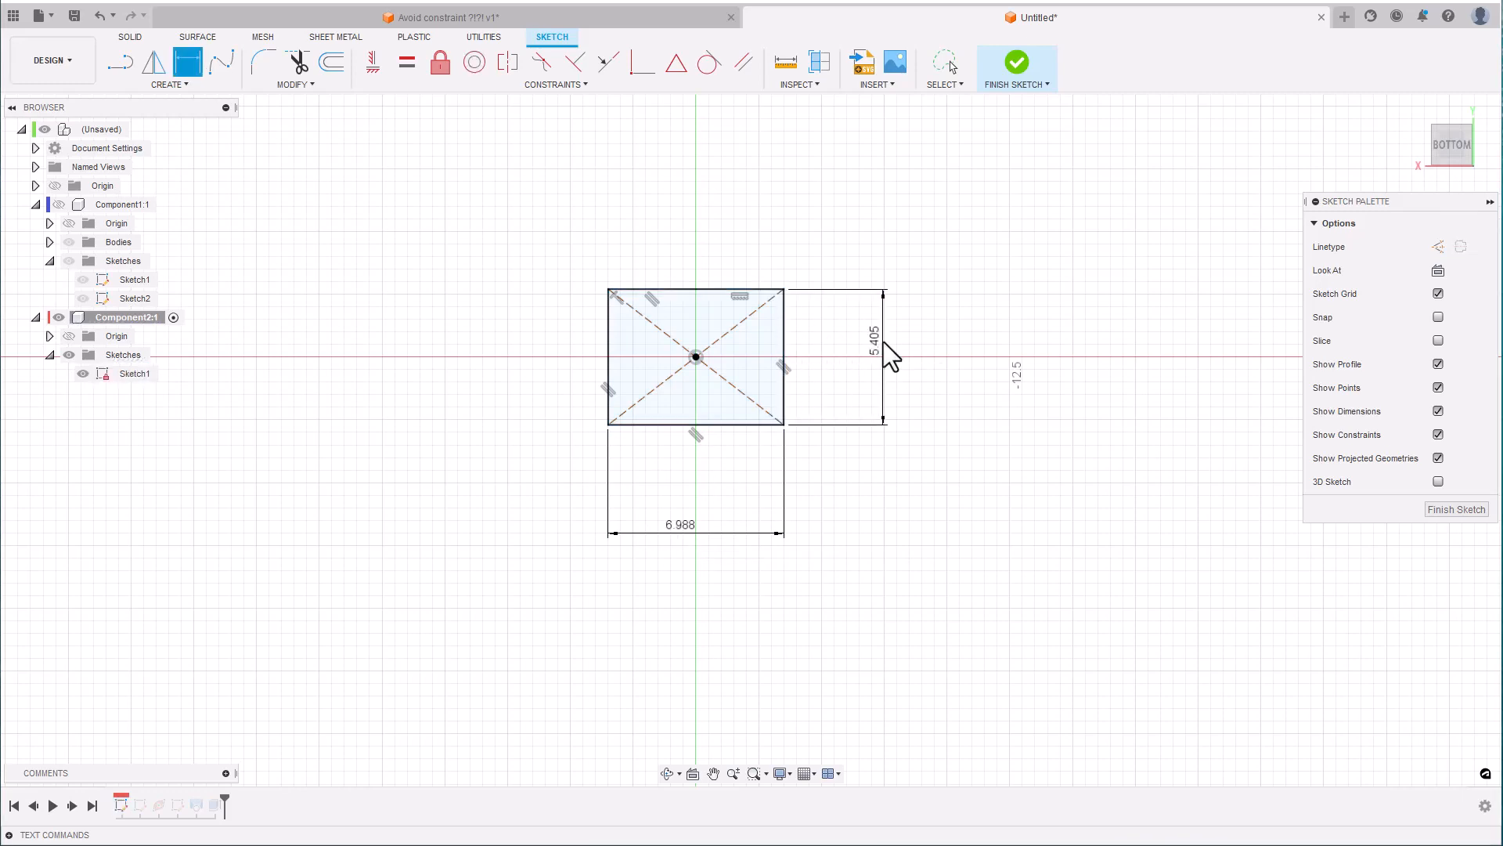
click(1015, 62)
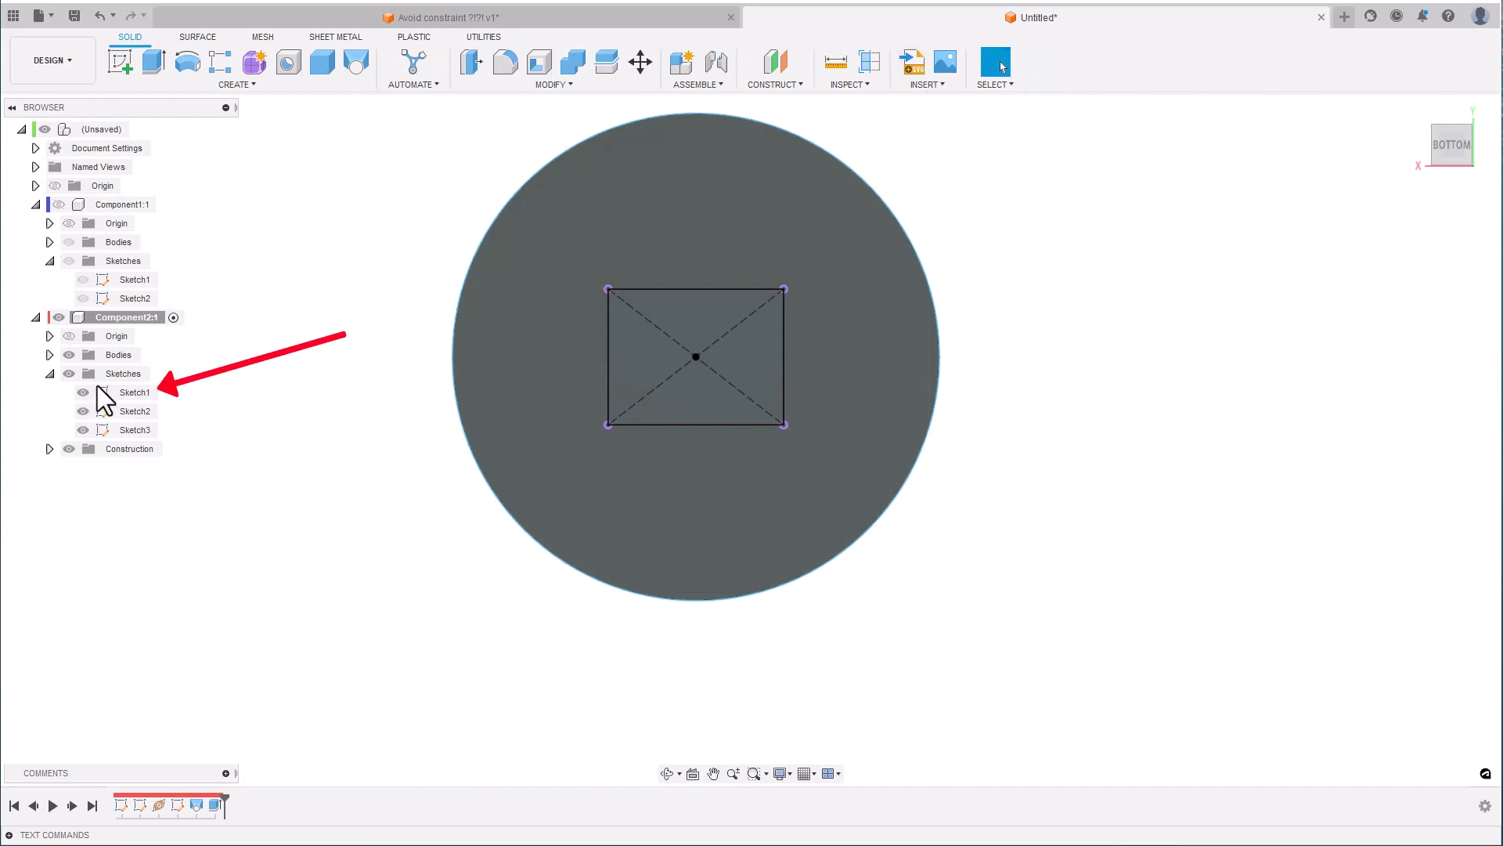
- Open Component2's vertical line sketch, dimension the line's length at its current size, and finish the sketch
double_click(140, 803)
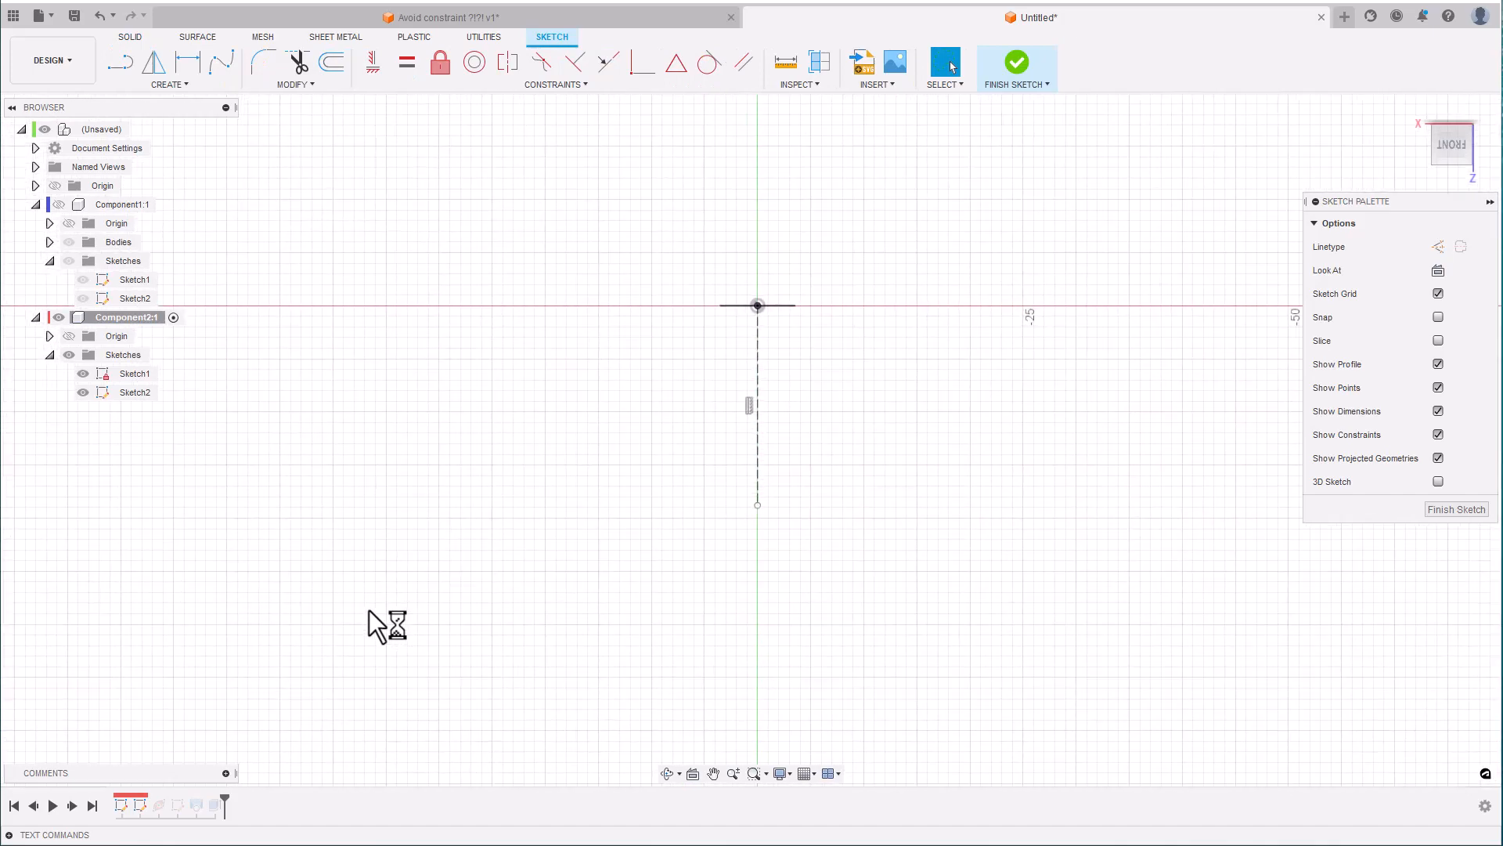
key(d)
click(756, 411)
click(876, 419)
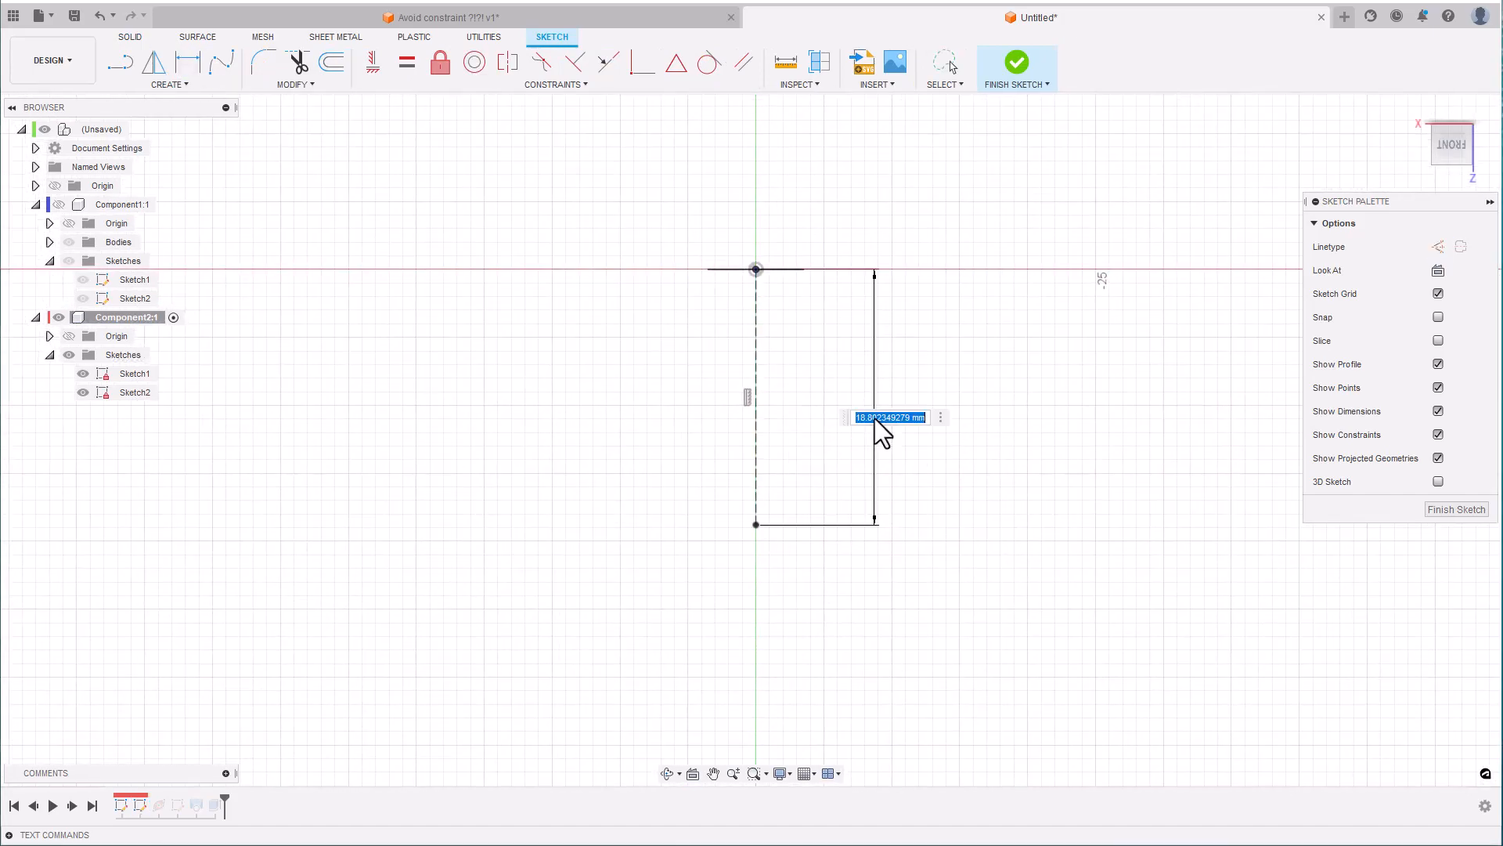
key(Return)
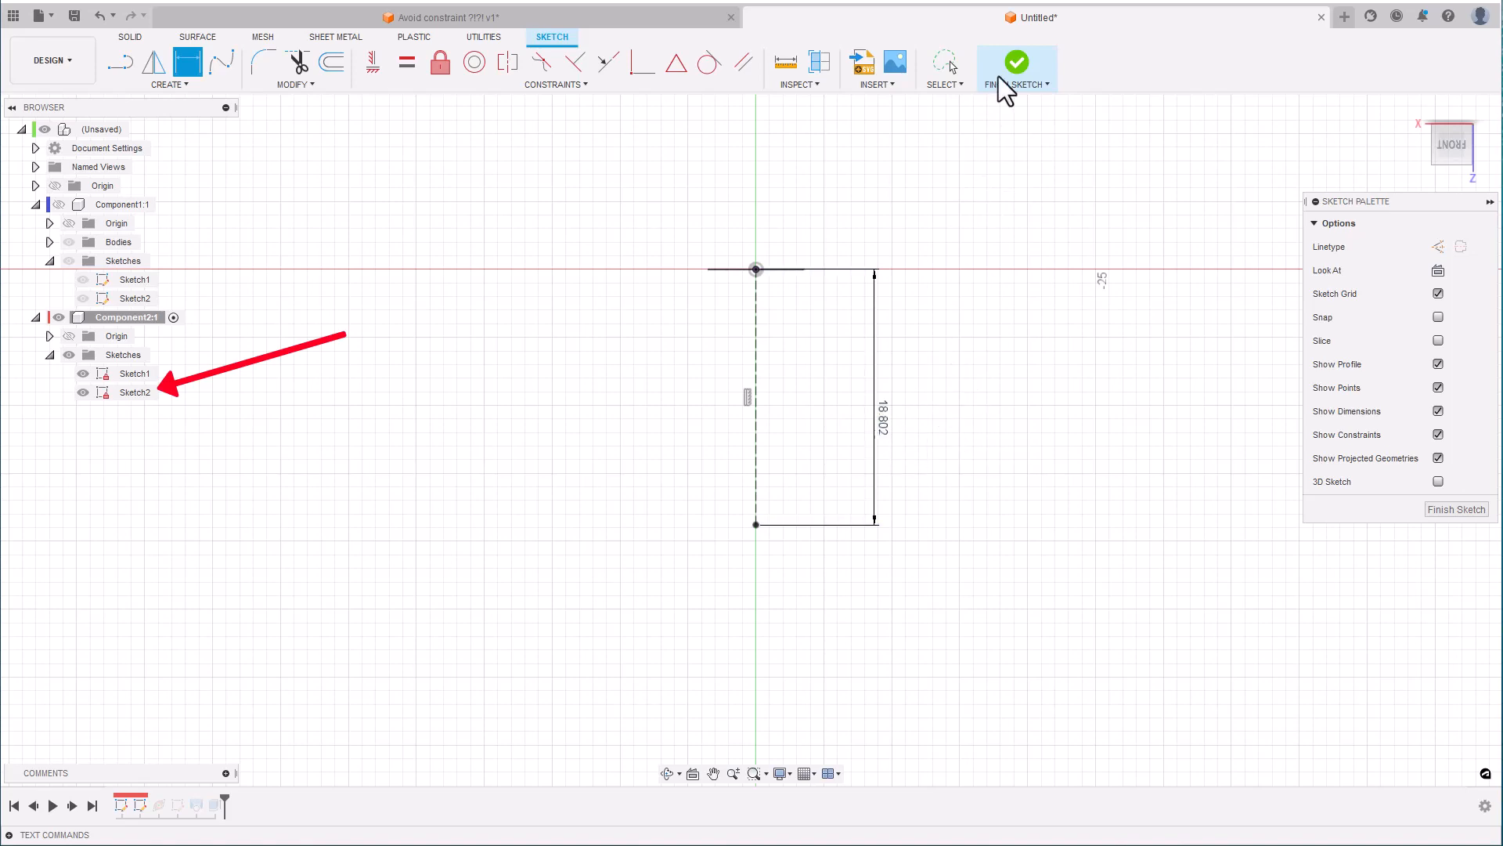
click(1016, 64)
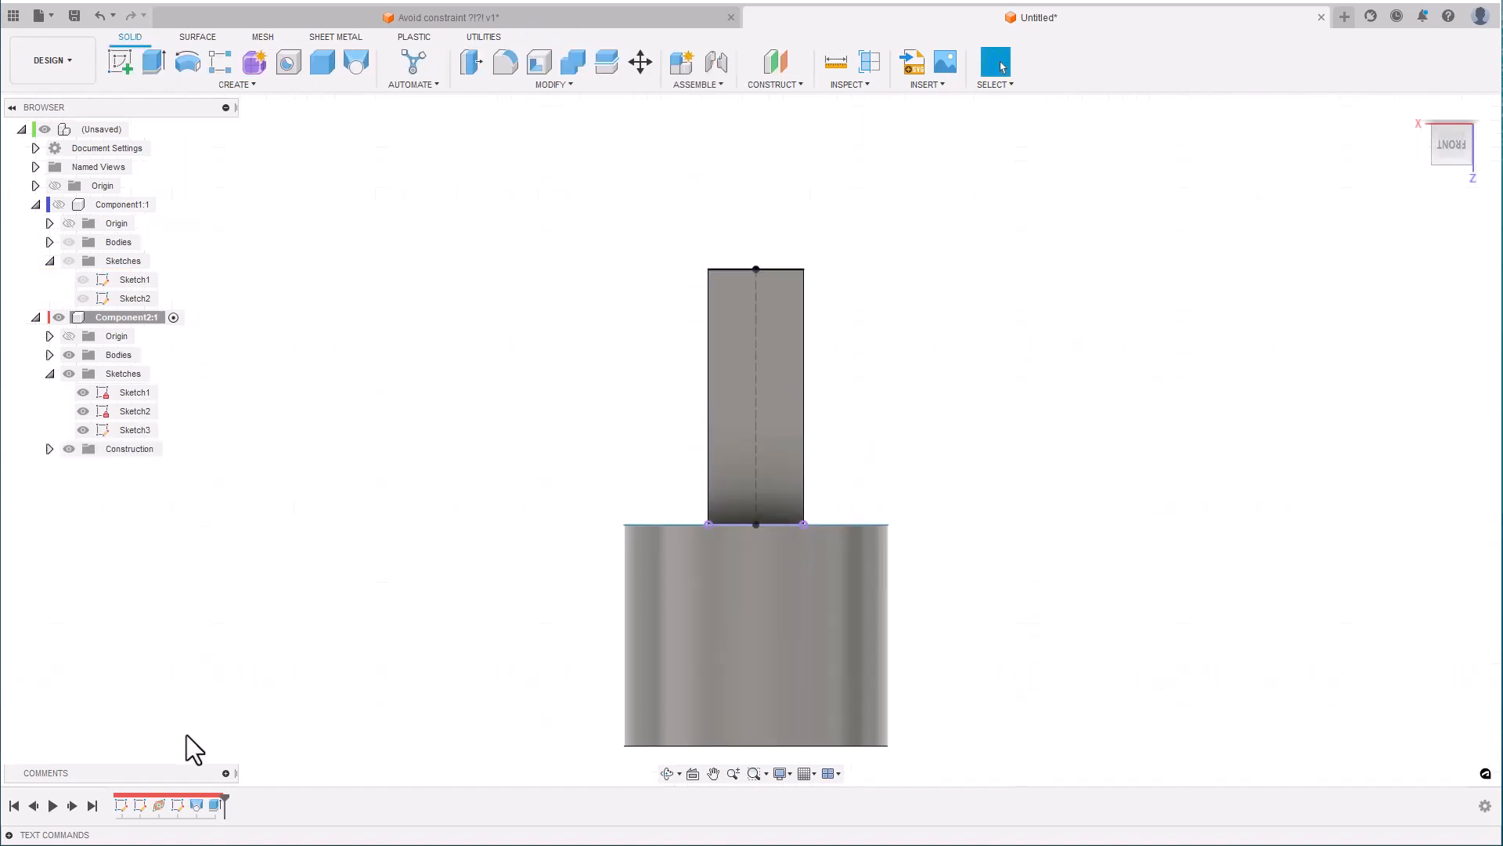
- Dimension the circle's diameter in the upper sketch at its current size, and try moving a corner of the dimensioned base rectangle
double_click(176, 800)
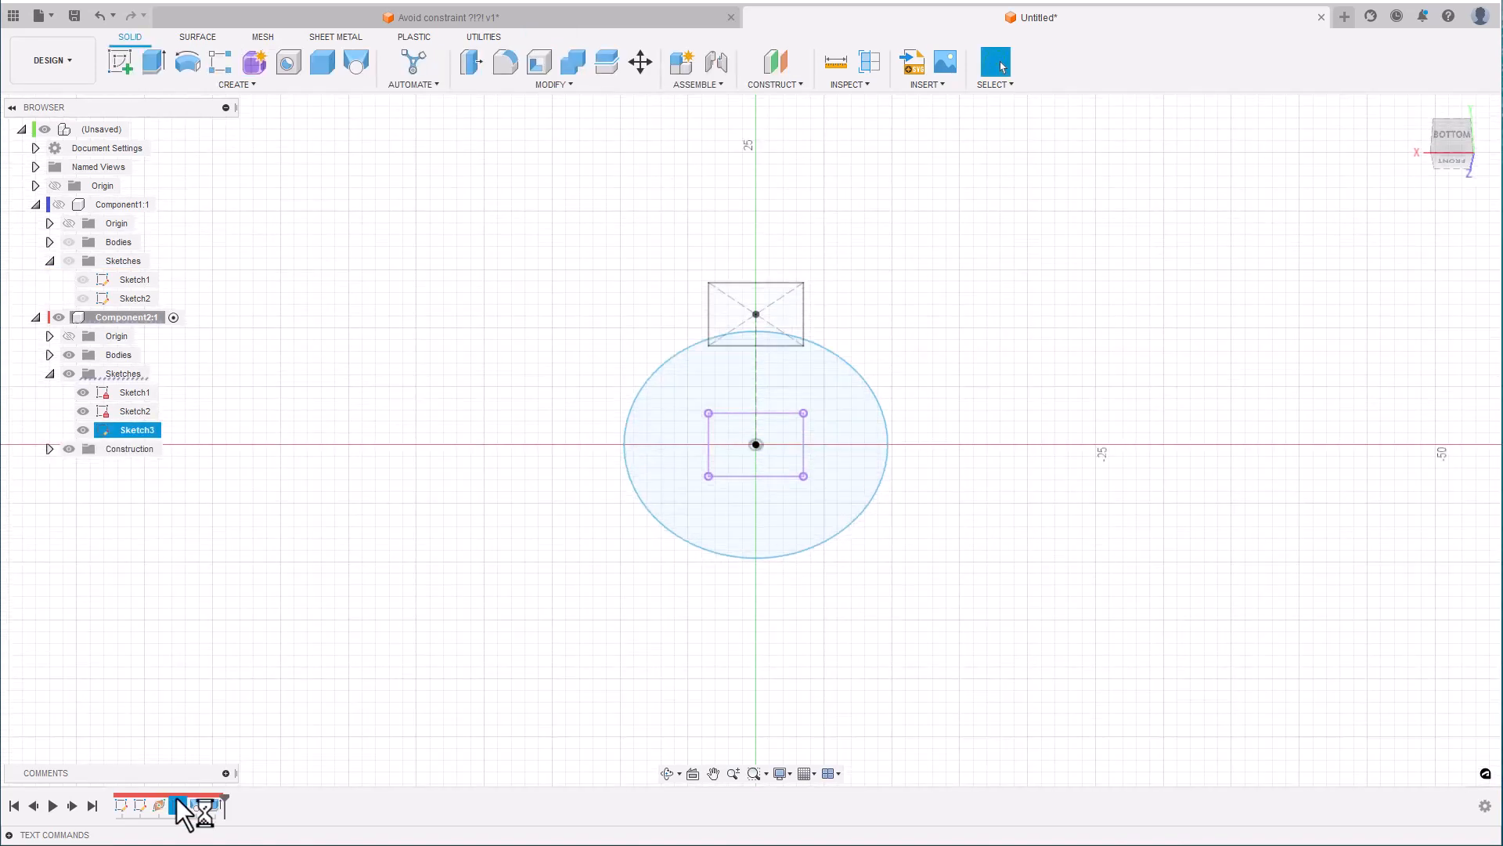
key(d)
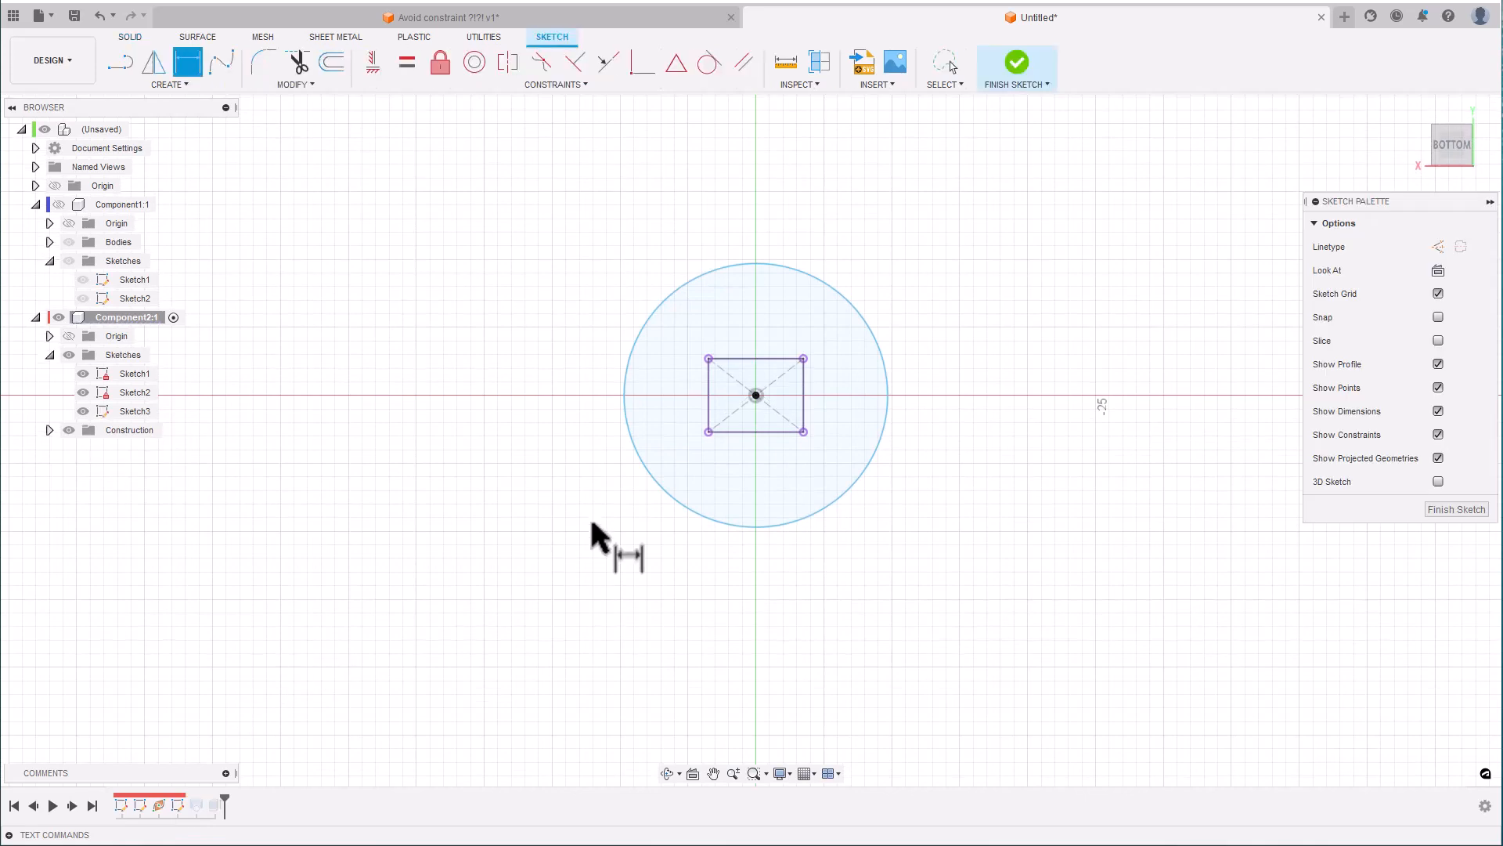
click(666, 493)
click(600, 586)
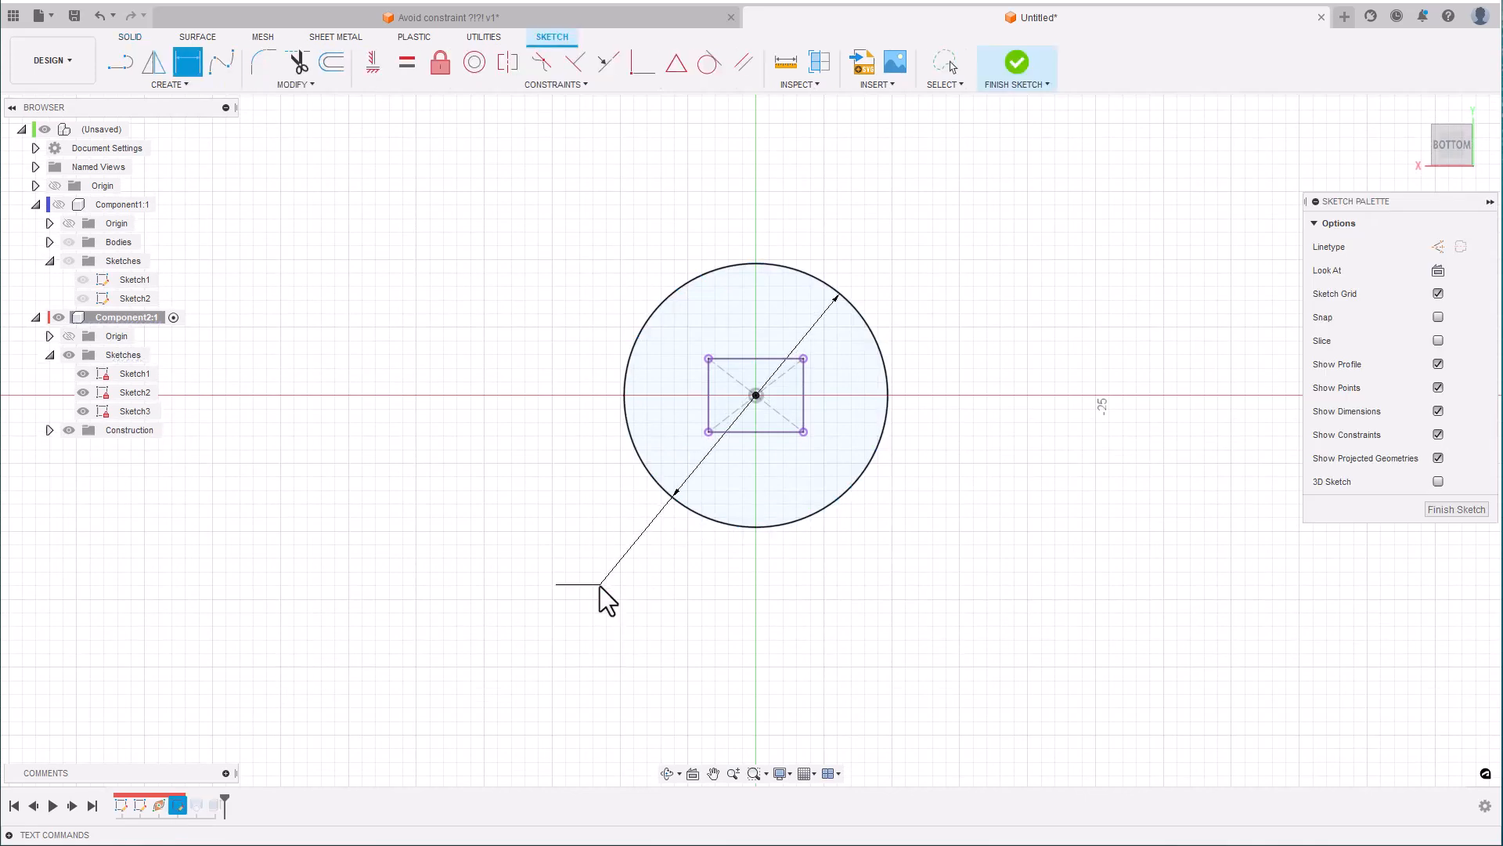
key(Return)
click(1017, 66)
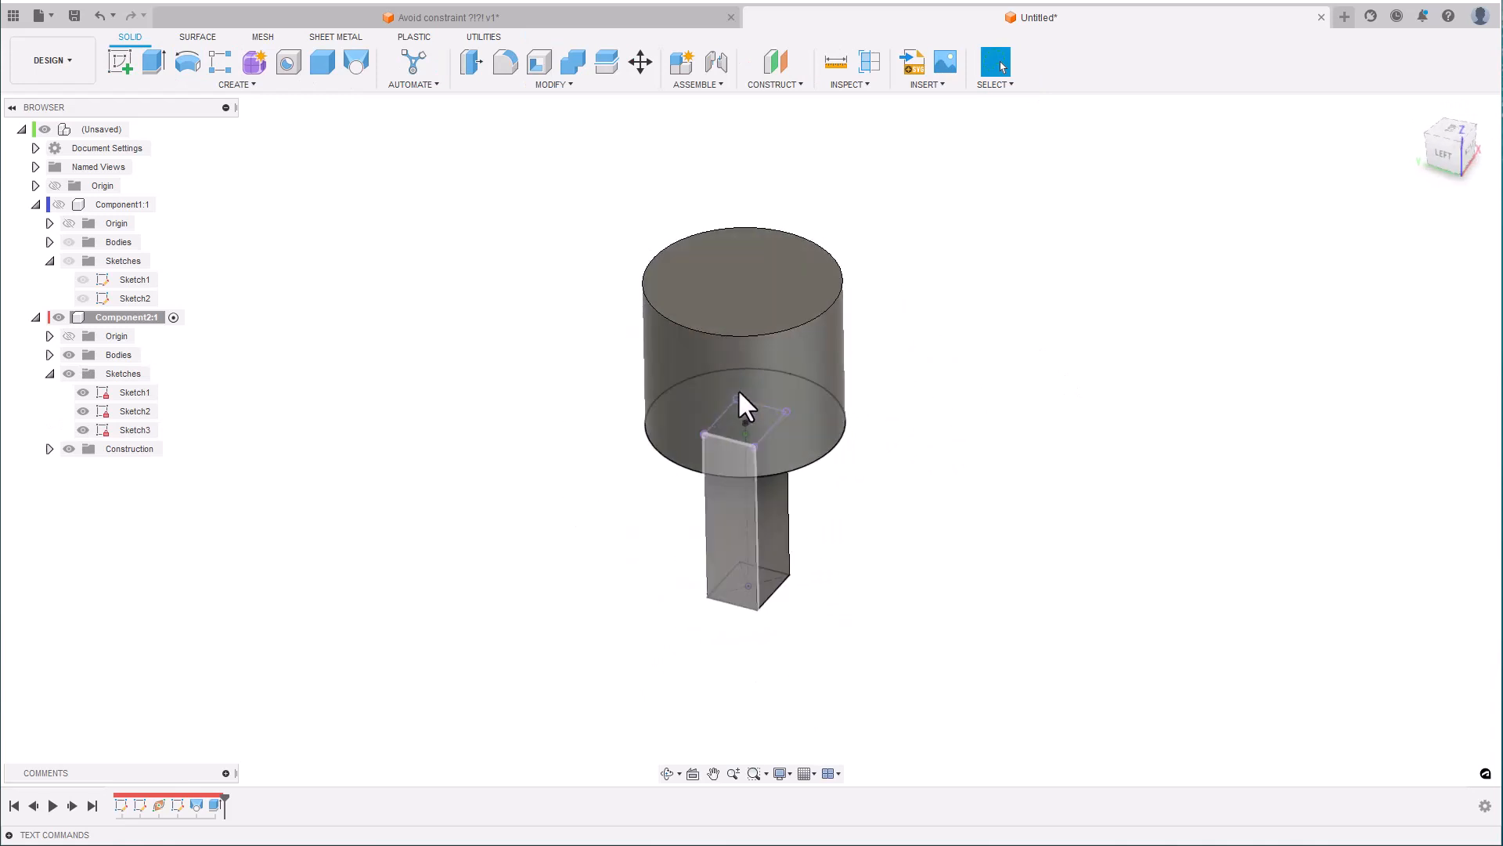
click(773, 611)
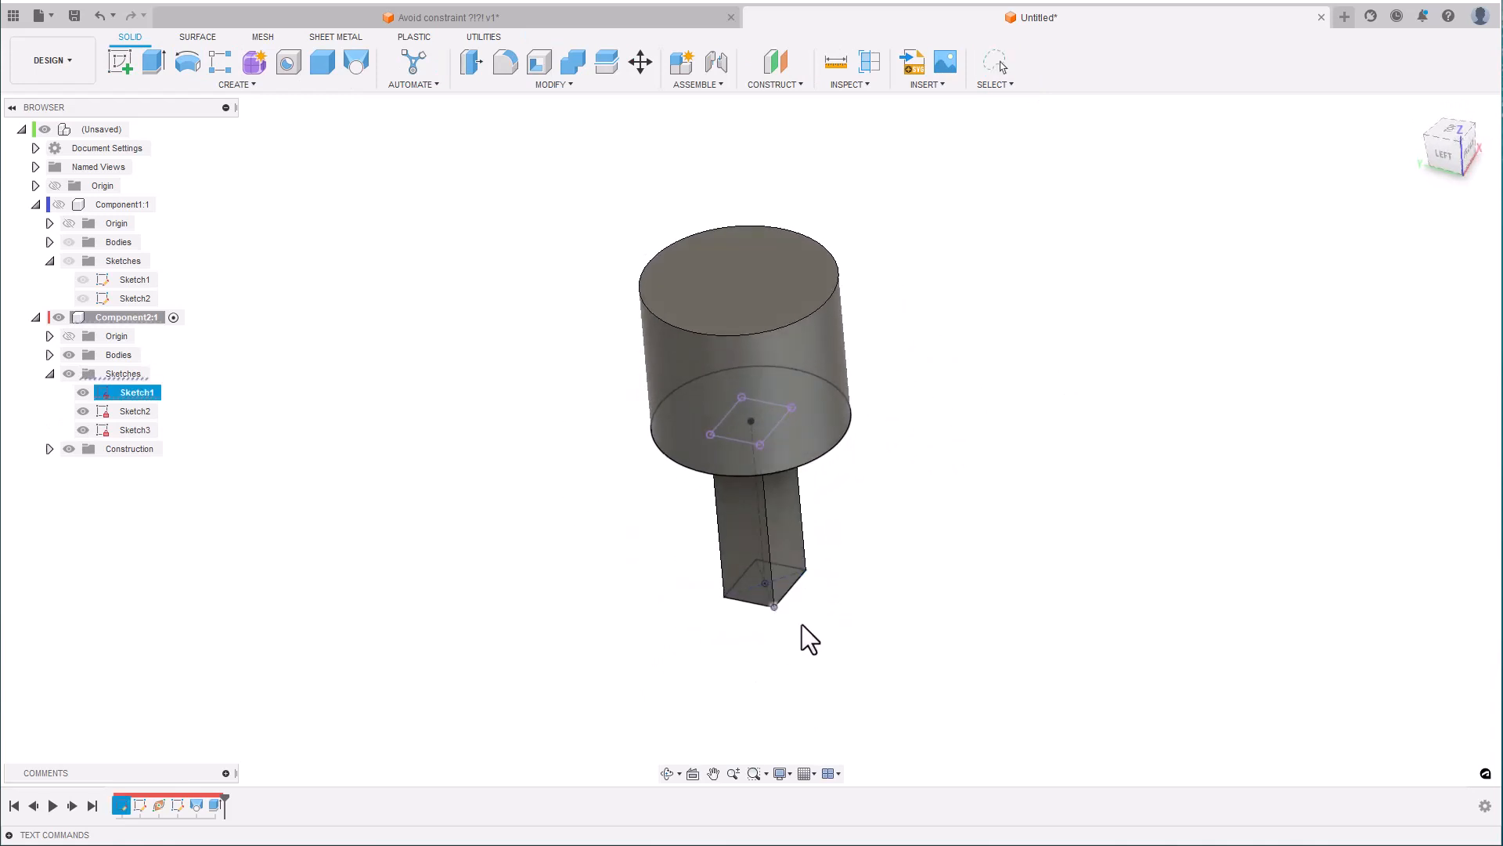
shift+middle_drag(768, 408, 757, 406)
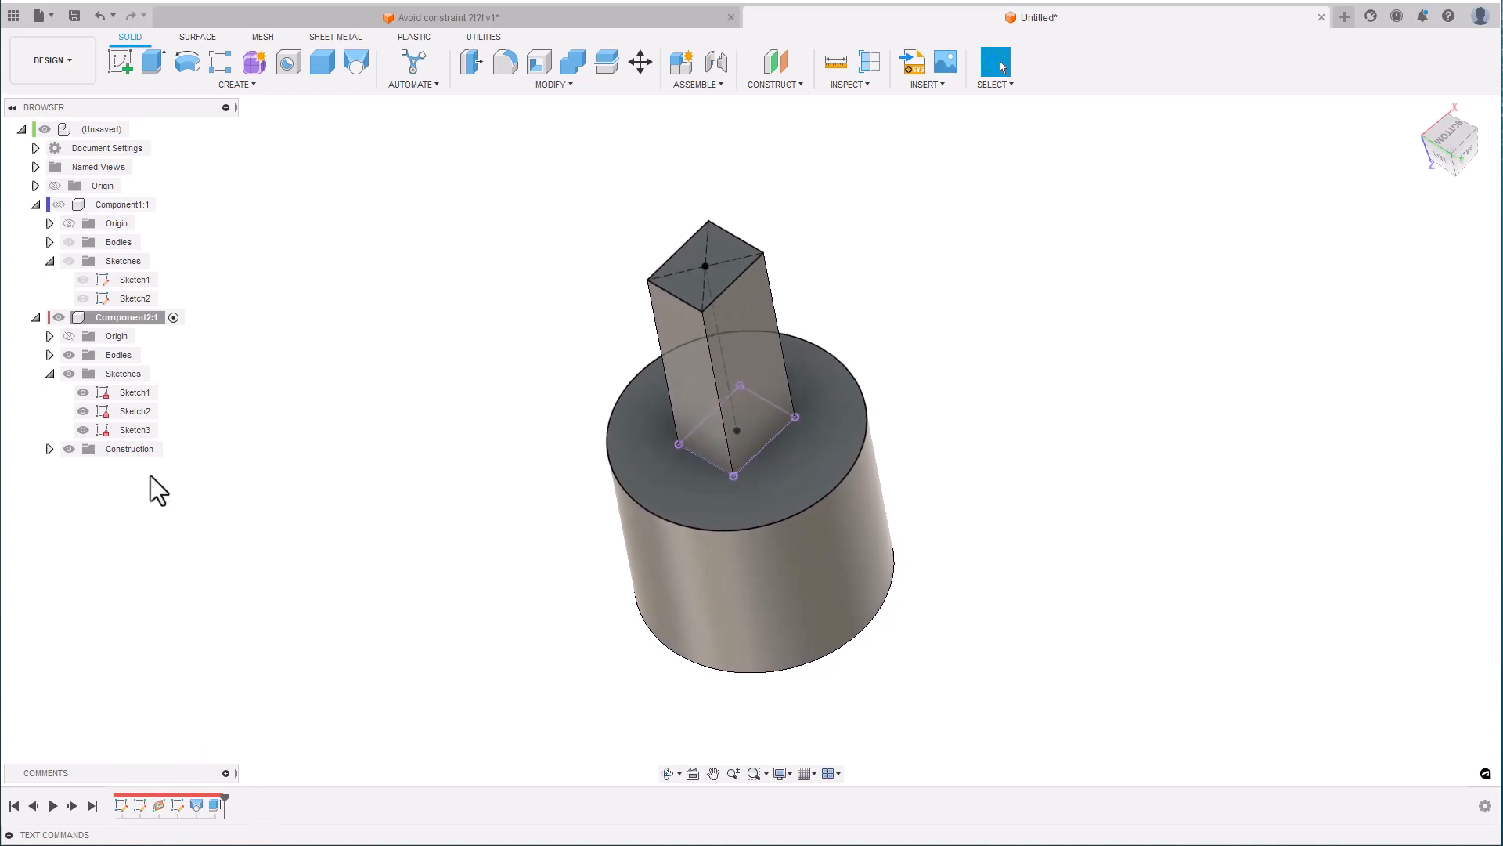
- Hide Component2, show and activate Component1, and fit its block and cylinder in view
click(58, 318)
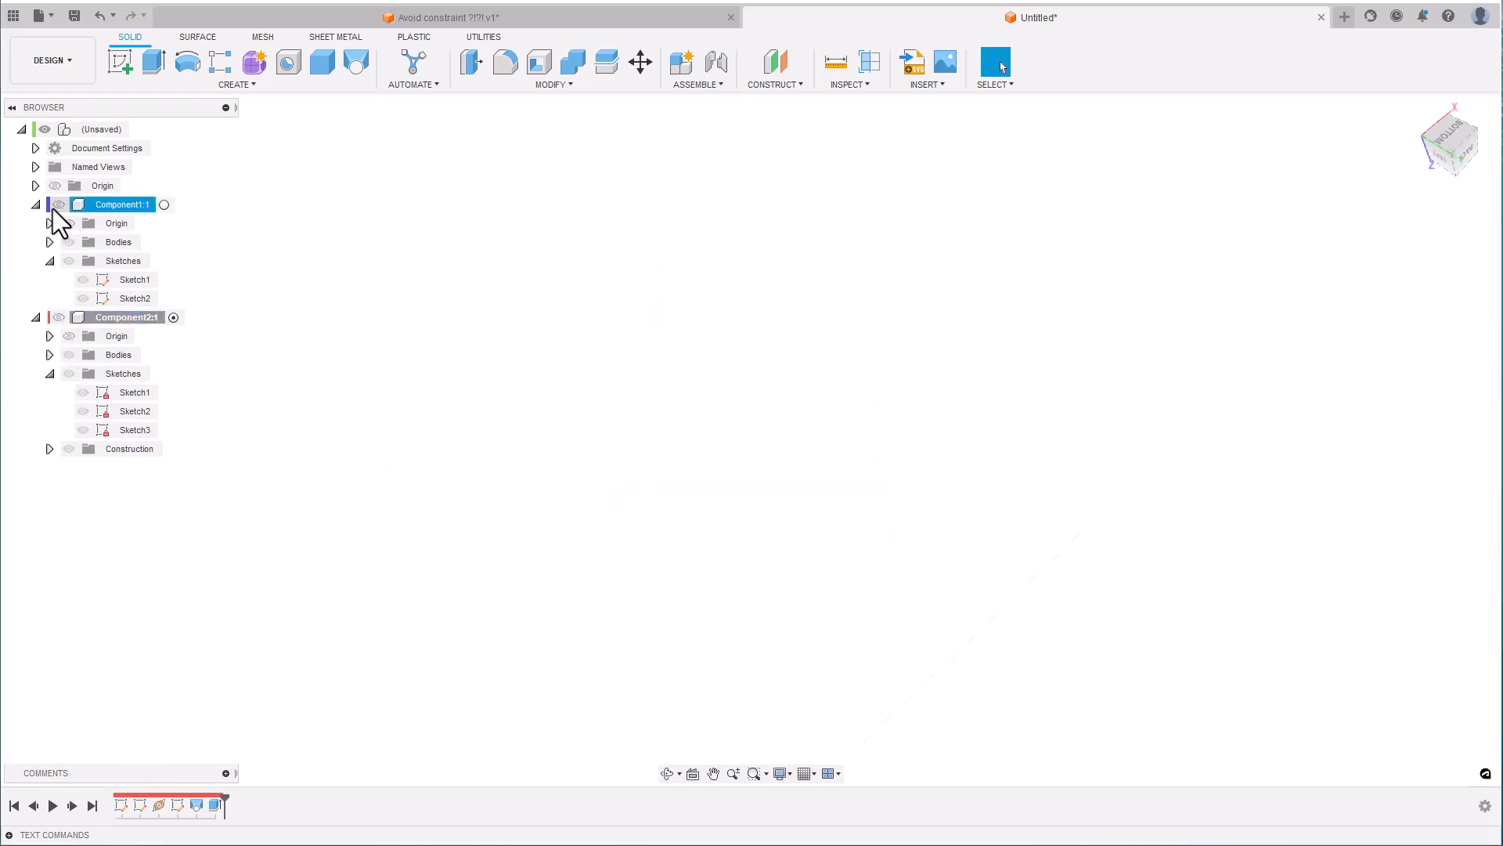
click(58, 204)
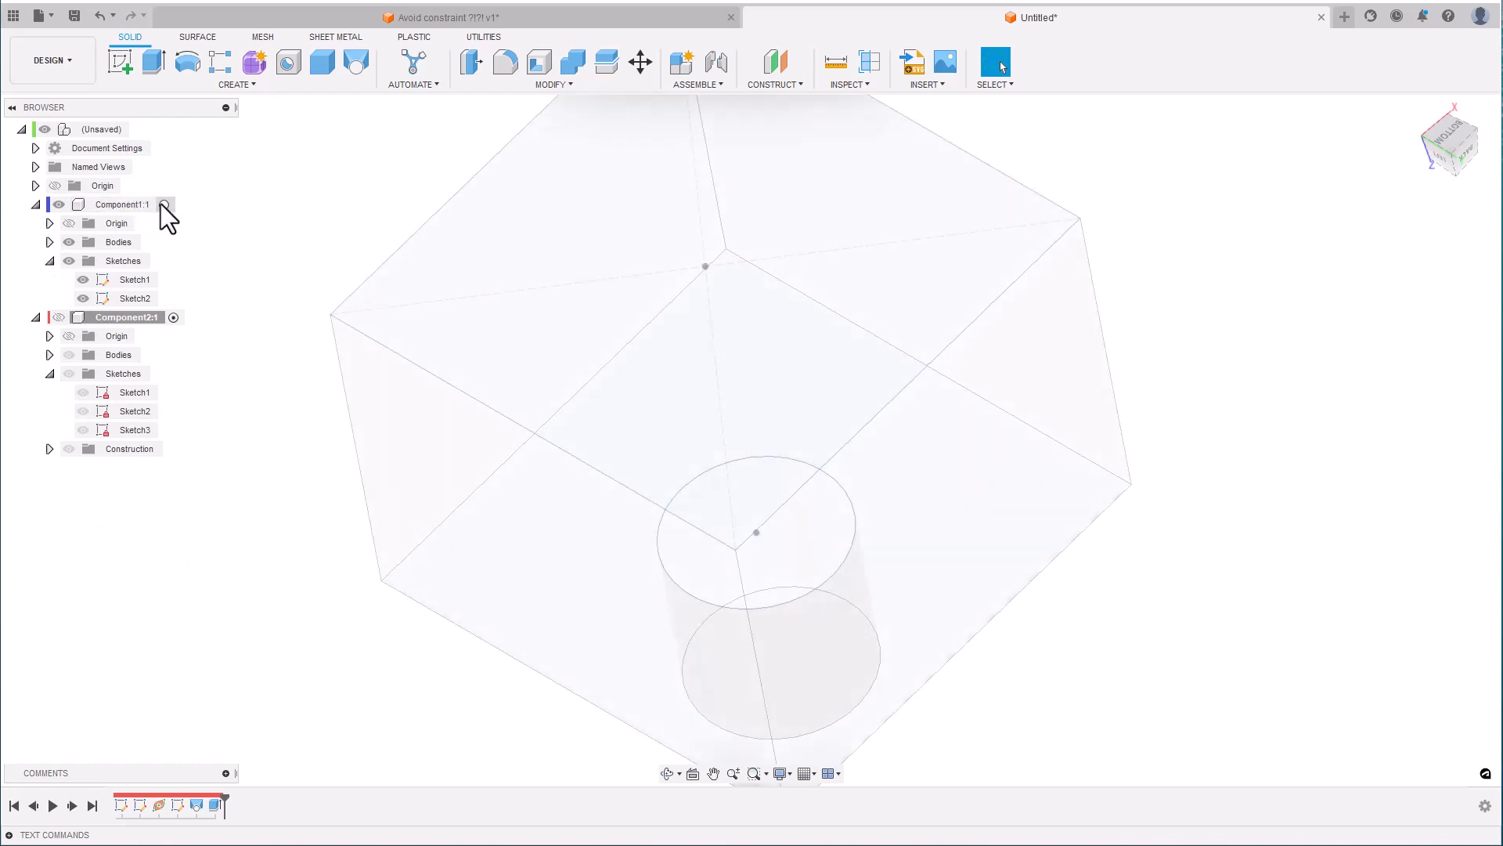
double_click(161, 204)
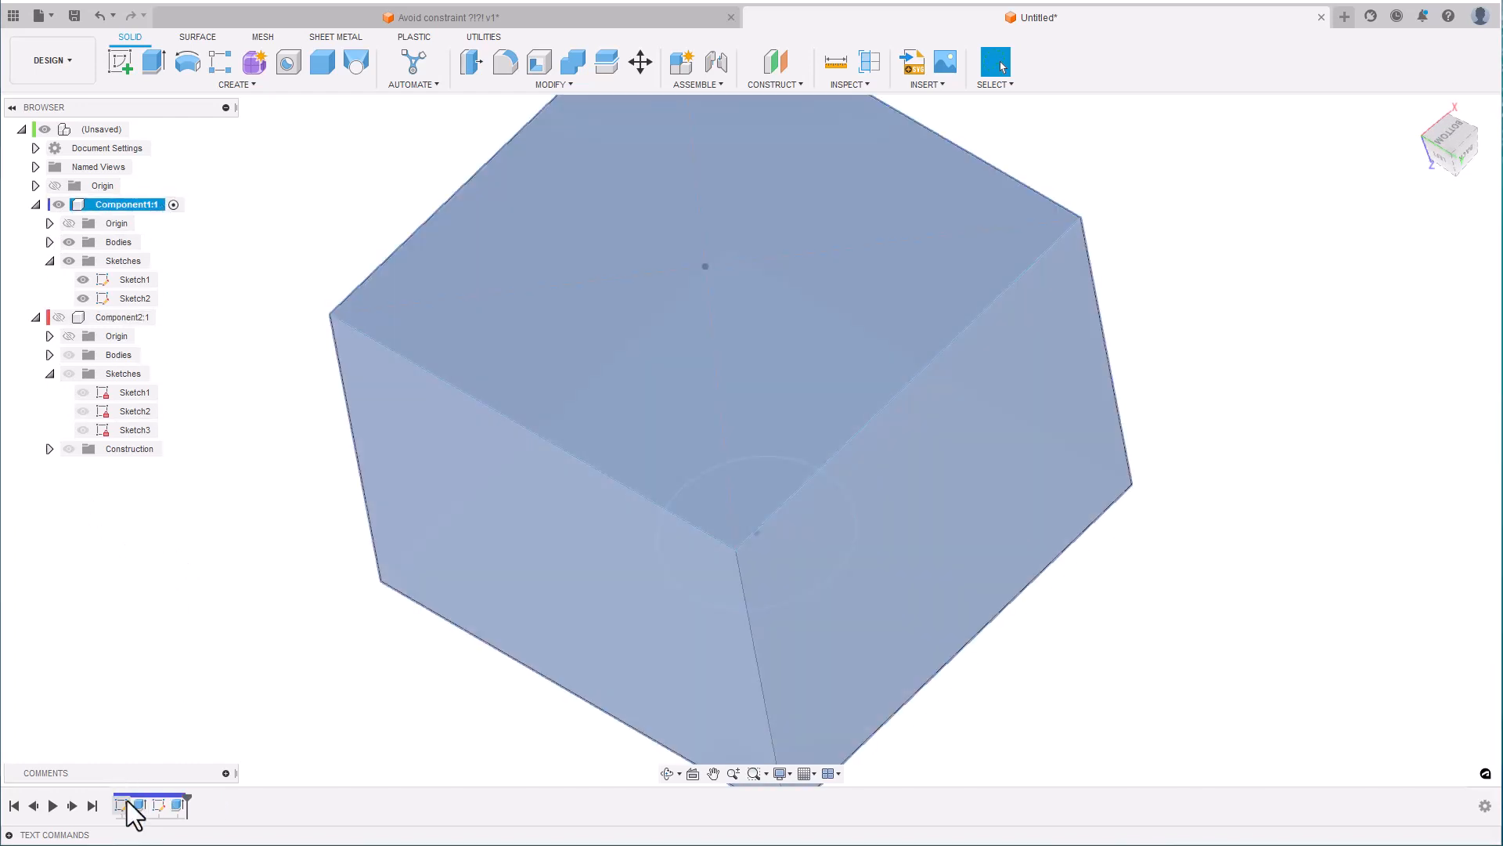
scroll(322, 659, down, 3)
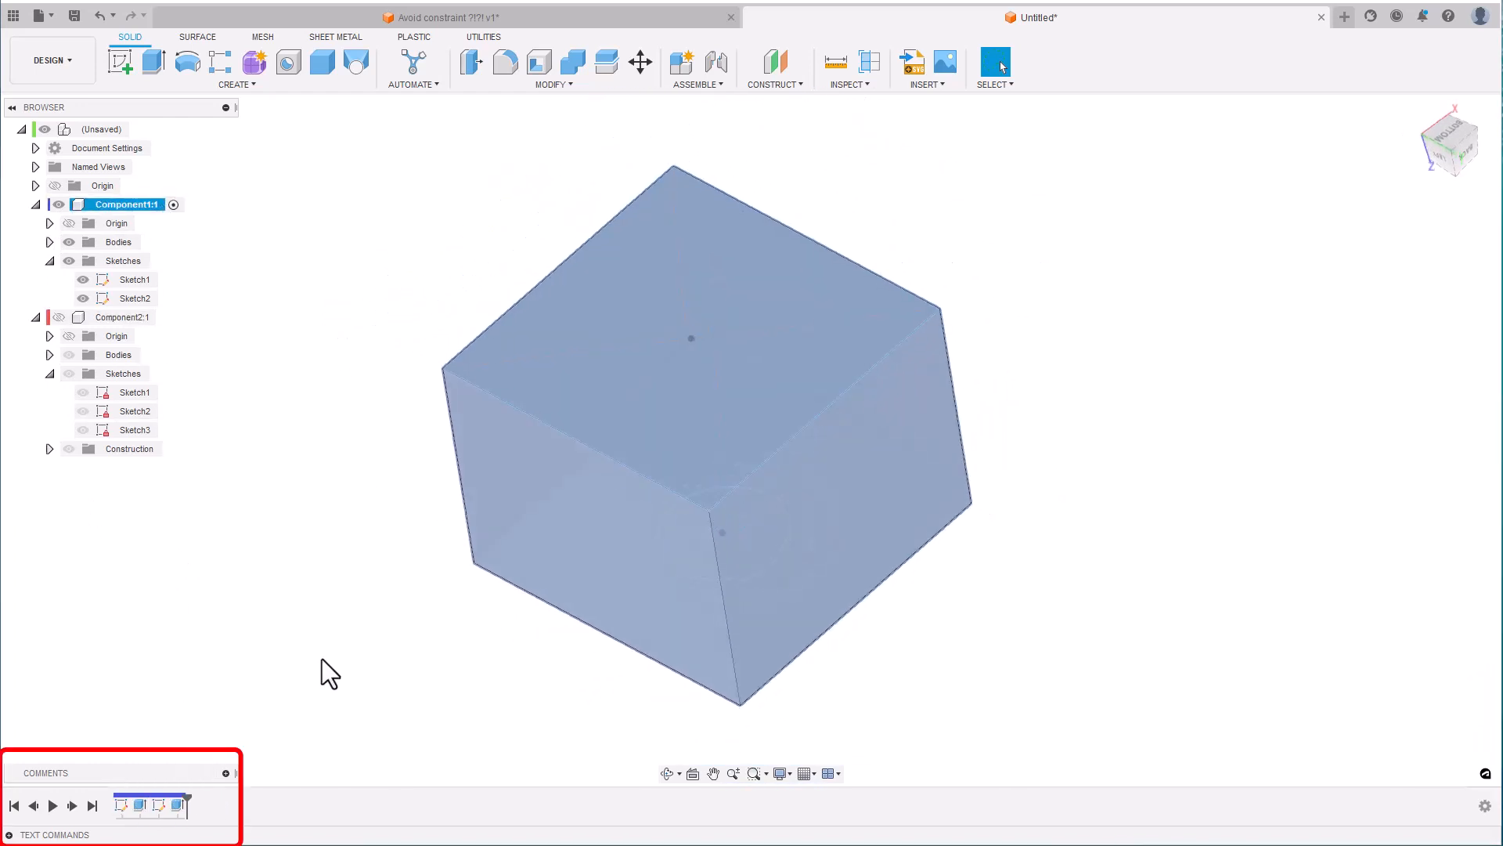
key(F6)
click(331, 476)
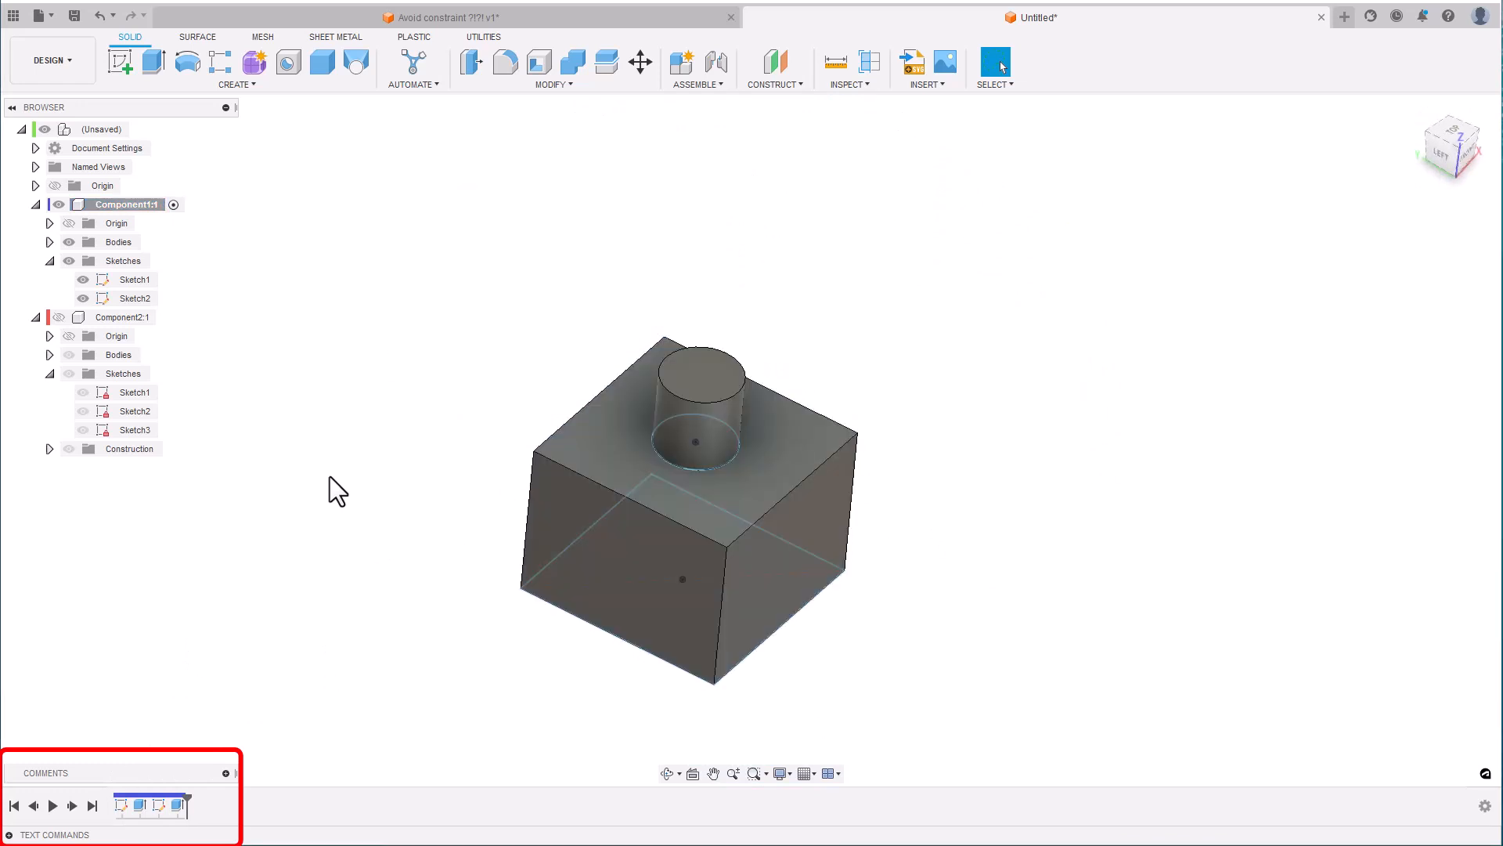
- Show Component2, hide Component1, and activate Component2 to view its dimensioned block and cylinder from below
click(59, 317)
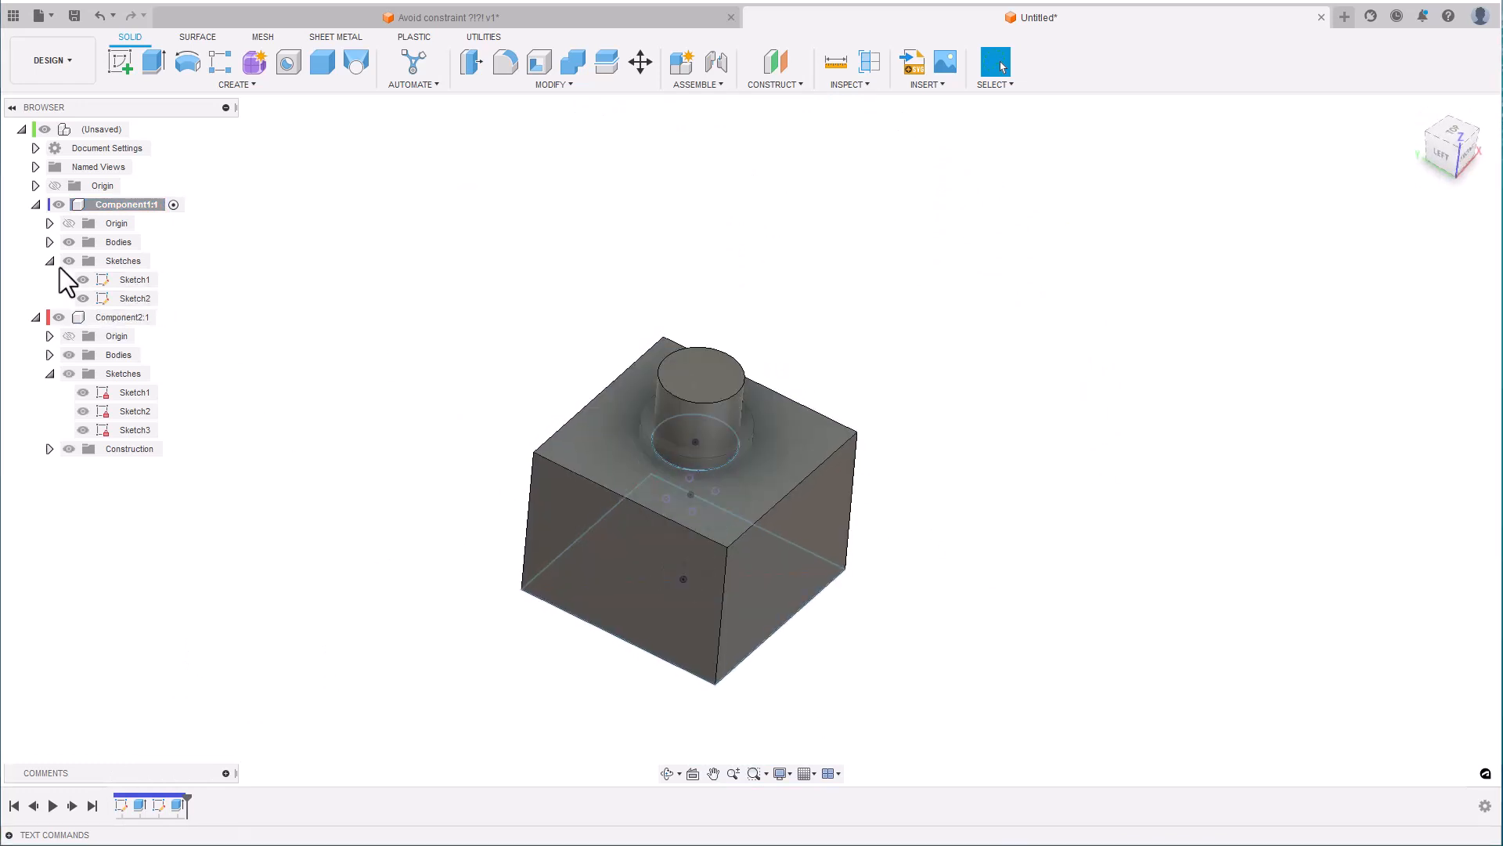
click(58, 205)
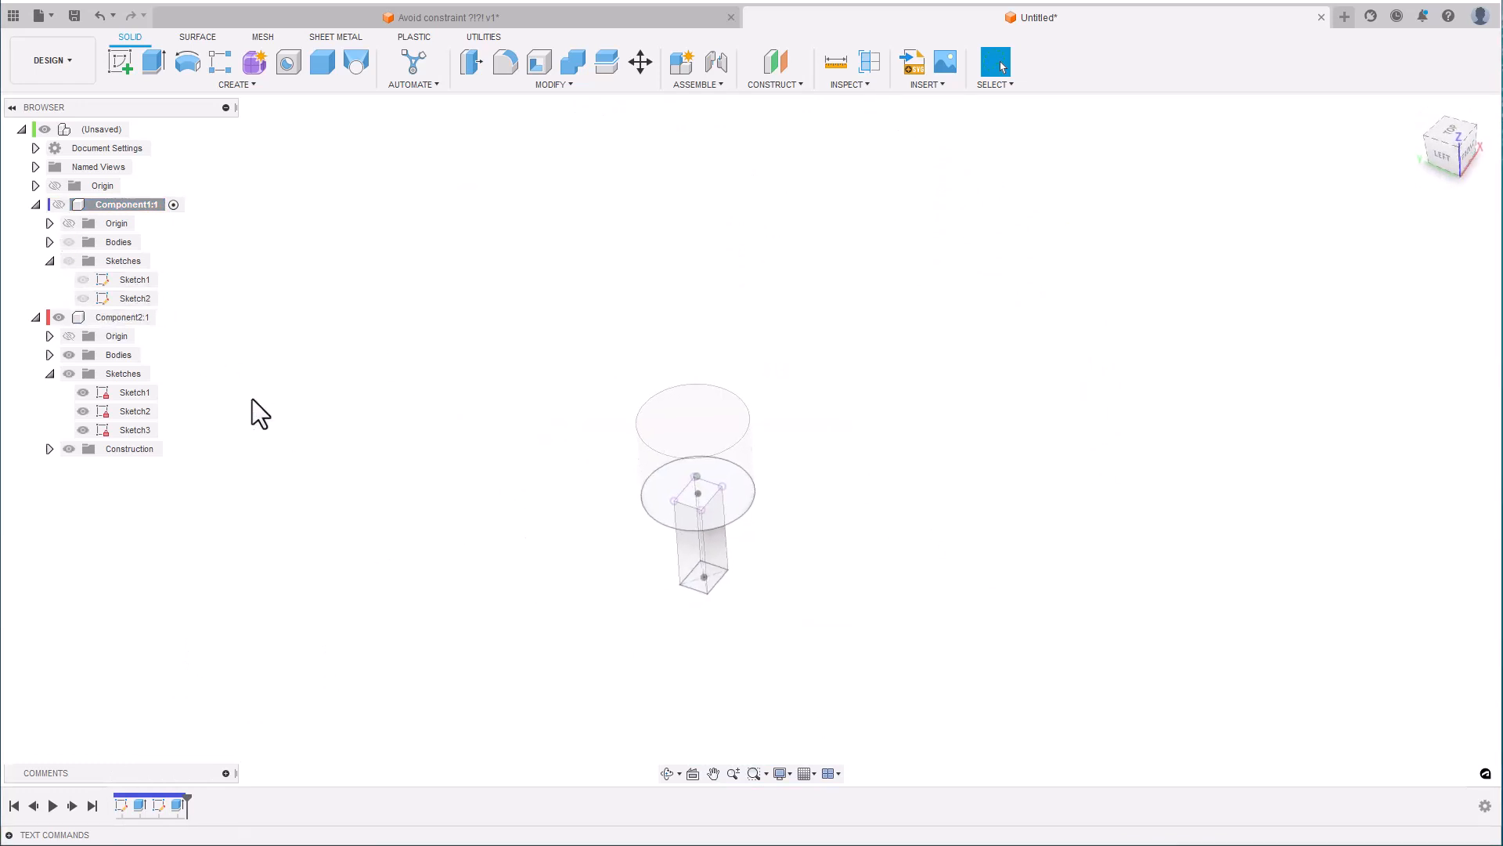
click(171, 317)
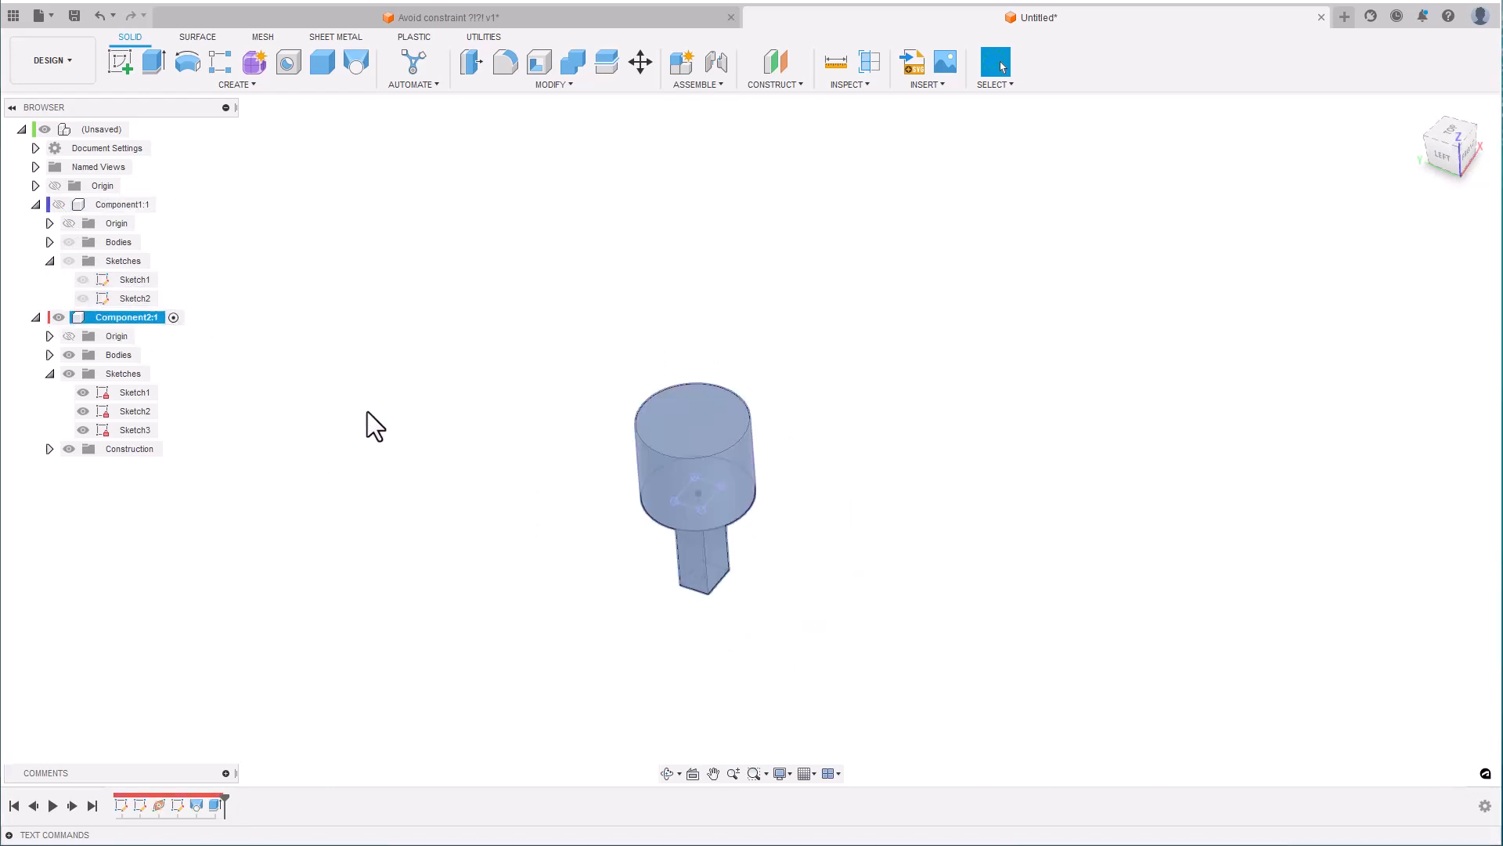
click(368, 411)
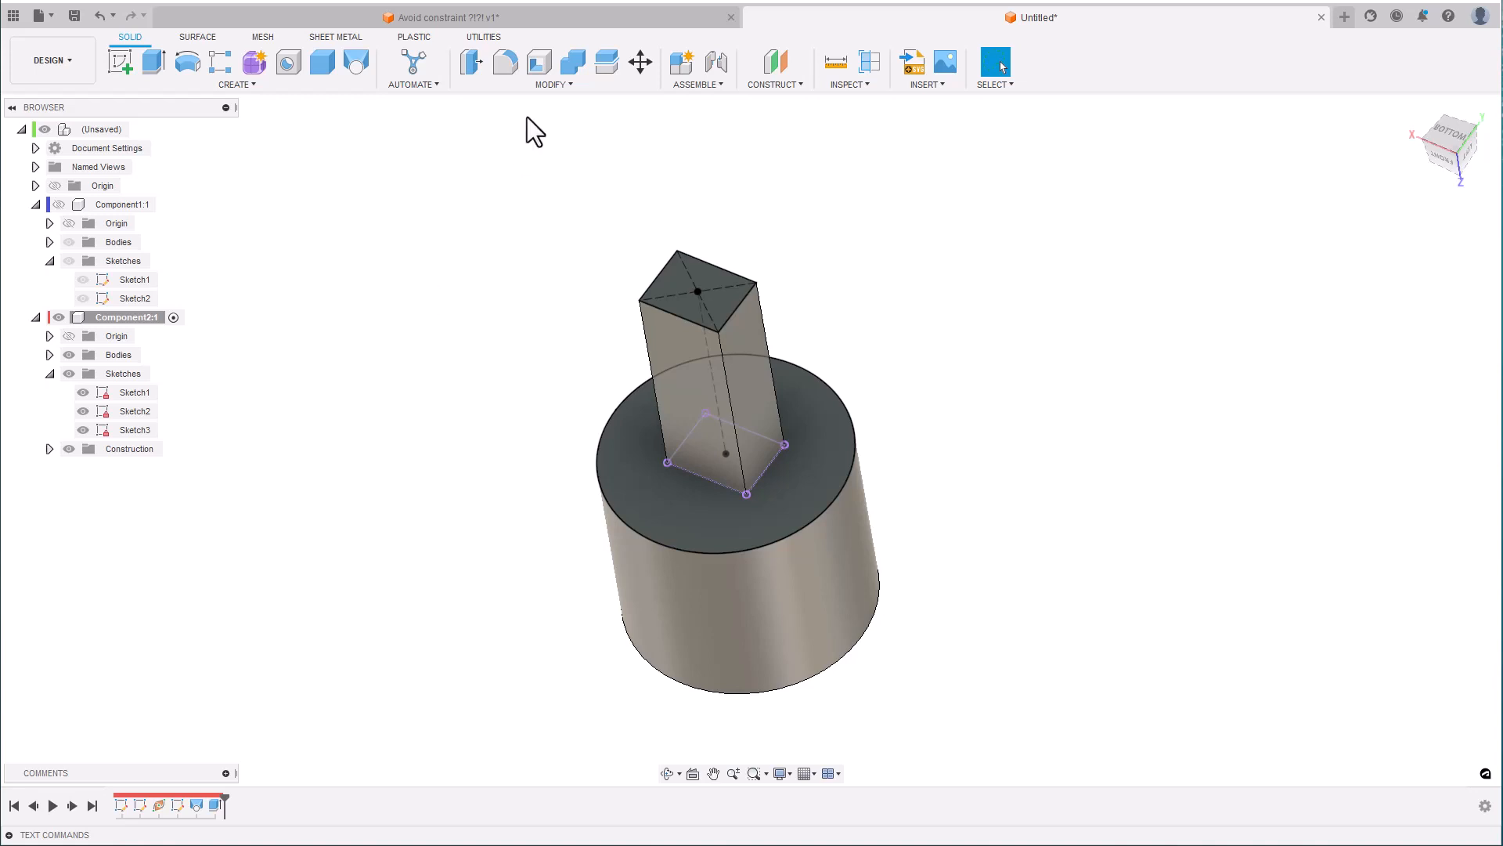
- Switch to the Avoid constraint ?!?! v1 design and move the Sketch1 corner point at the flat face's base 37.649 mm along X
click(437, 19)
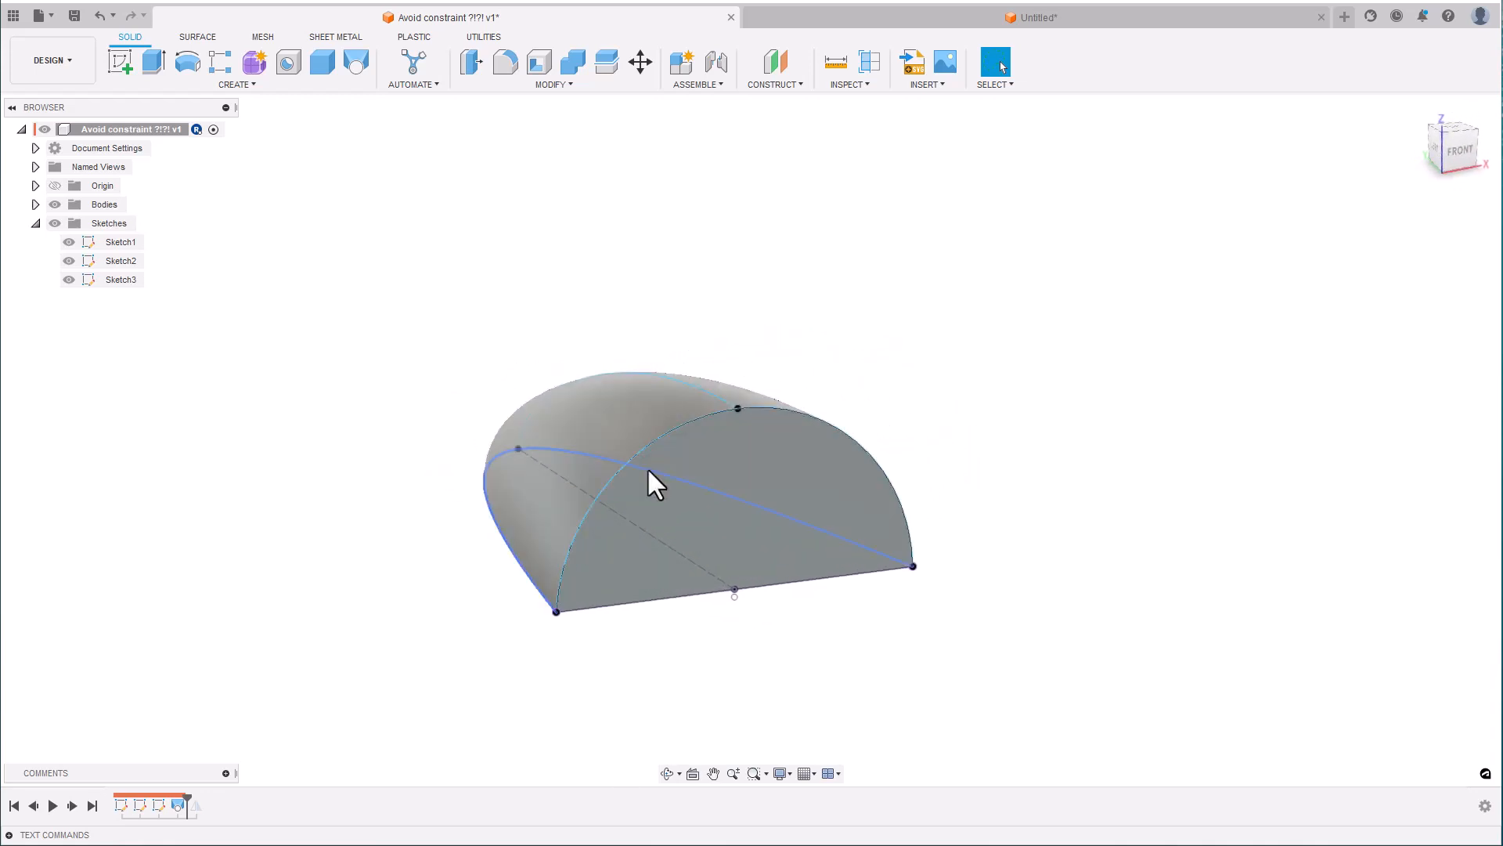
click(650, 414)
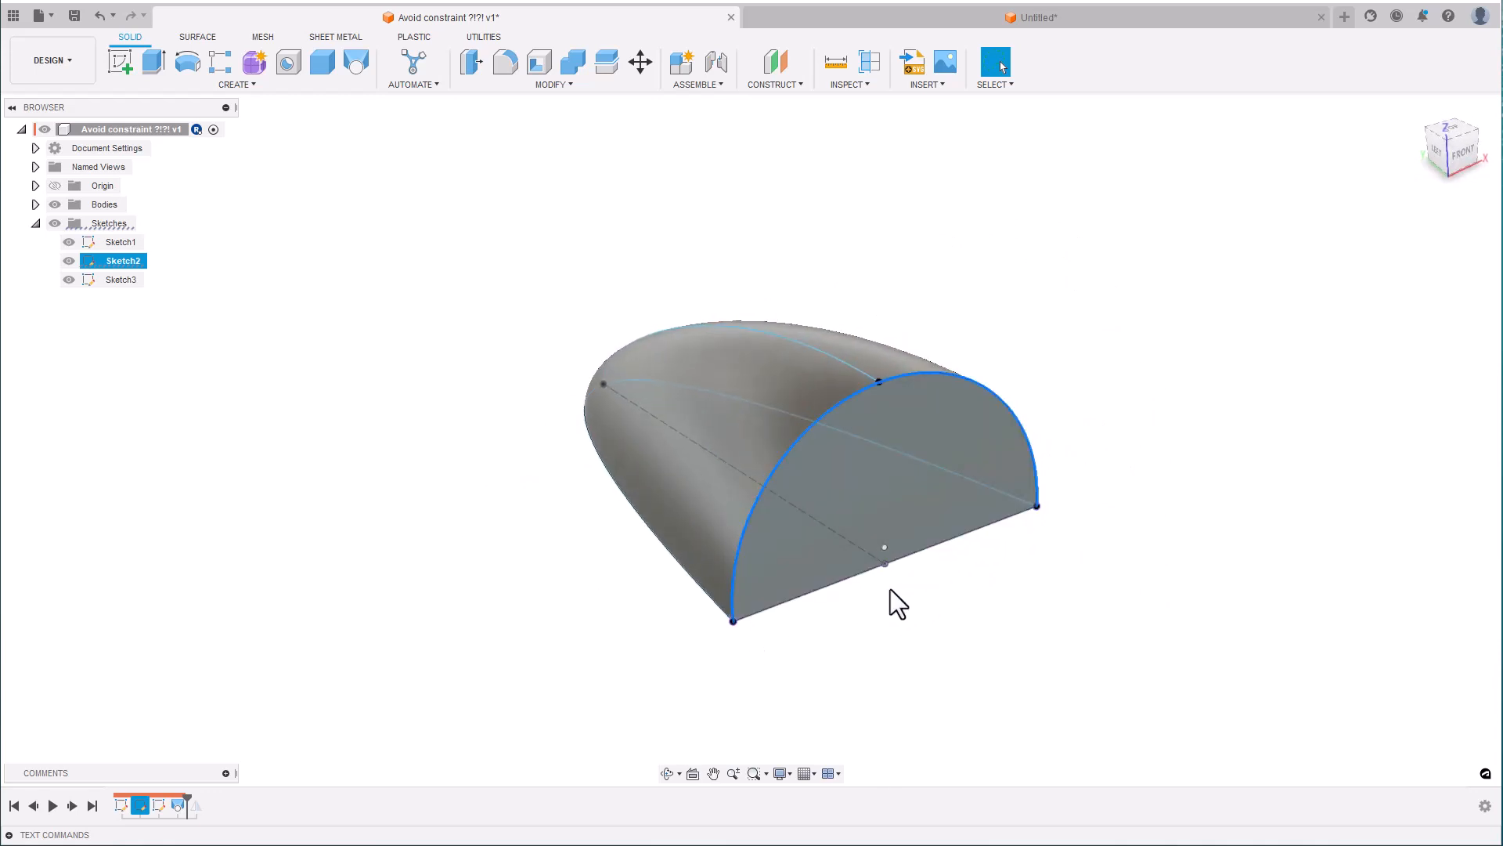
click(722, 611)
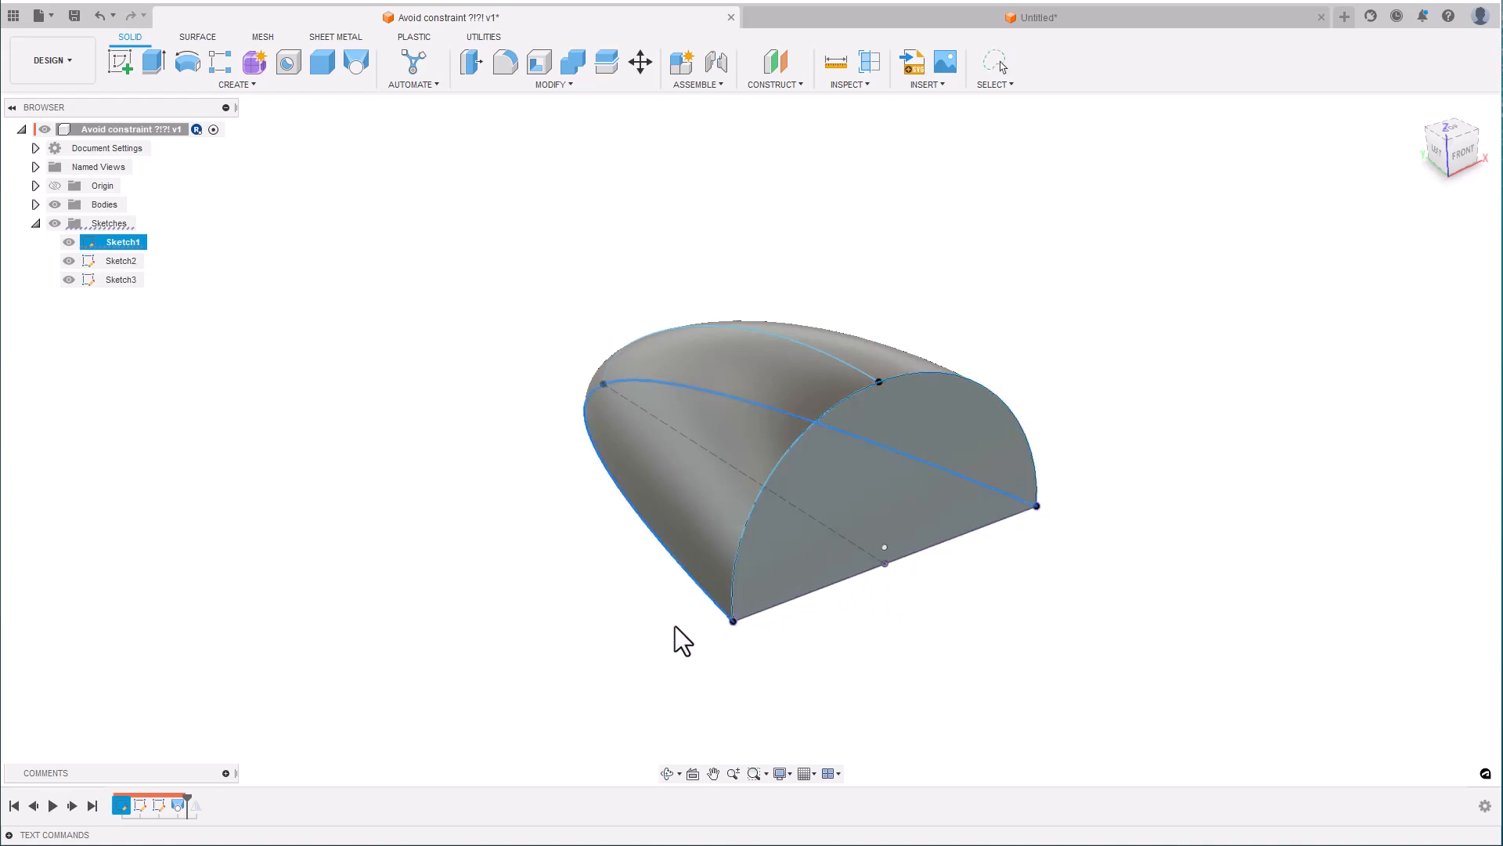
click(732, 621)
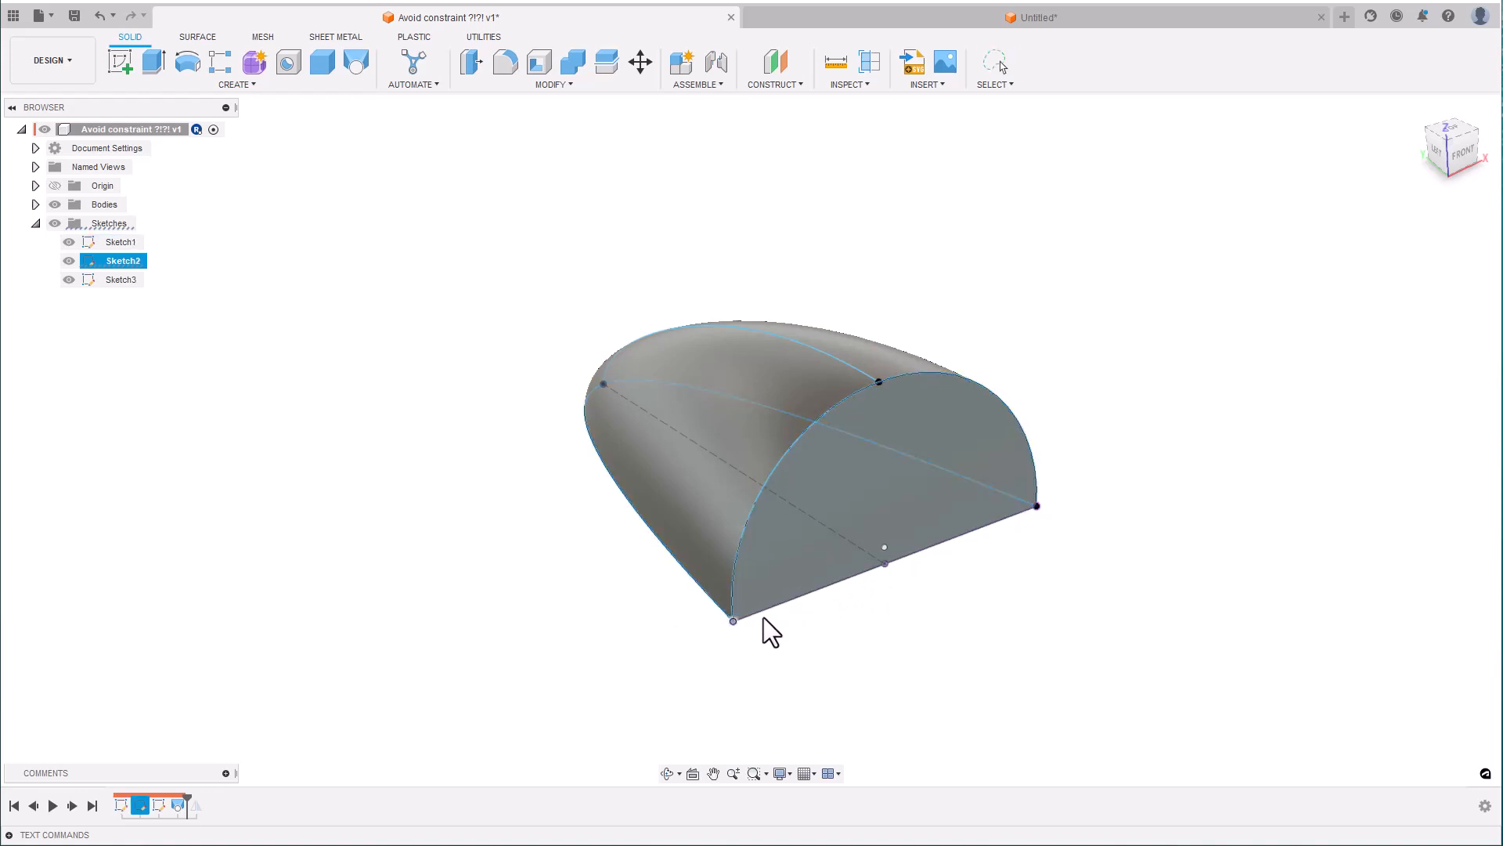
click(731, 623)
key(m)
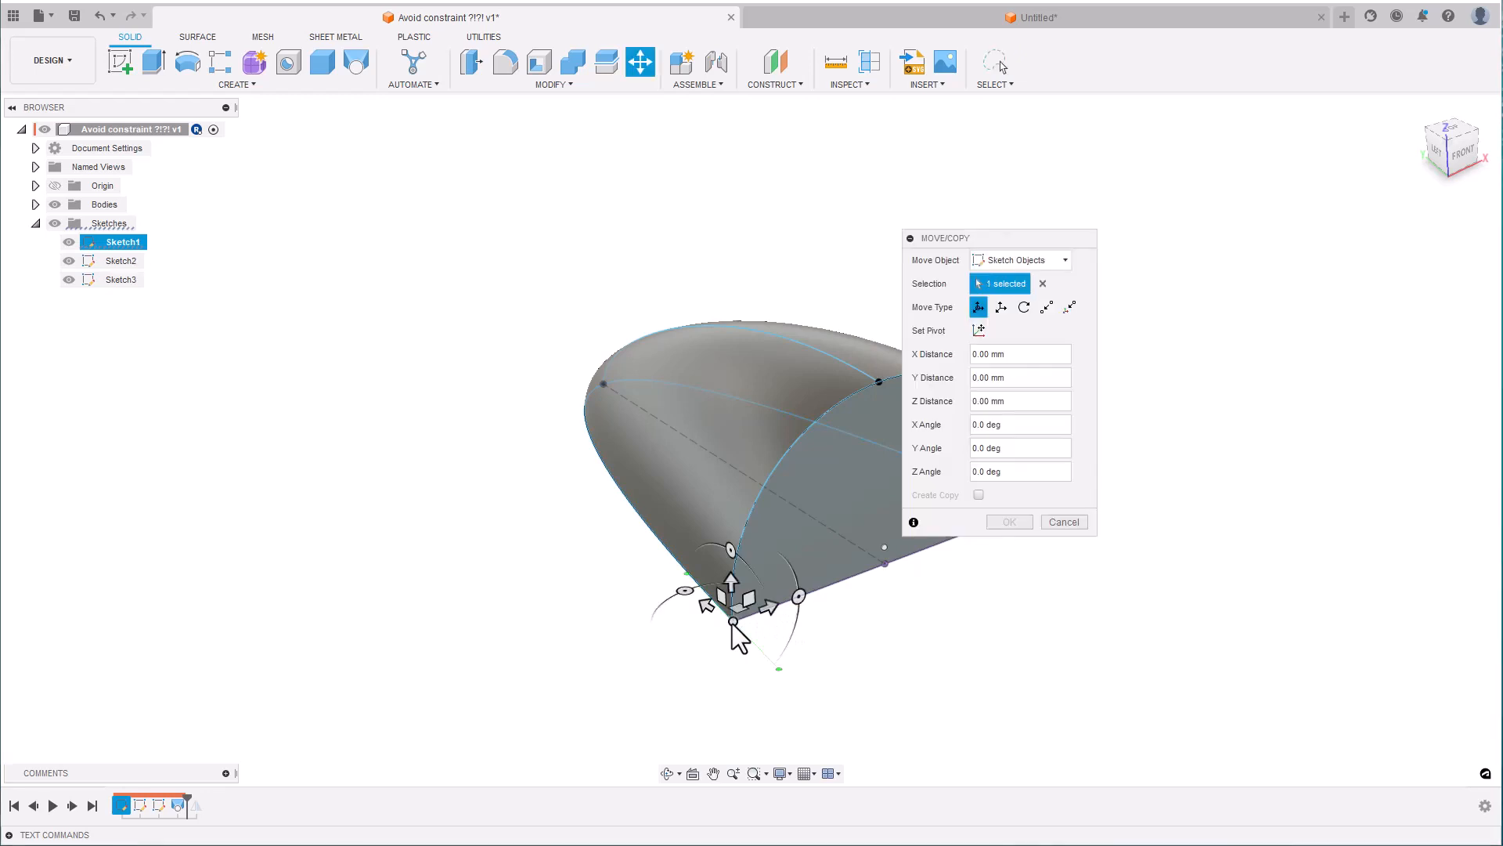
mouse_move(770, 605)
mouse_down()
mouse_move(829, 597)
mouse_move(706, 638)
mouse_move(810, 604)
mouse_up()
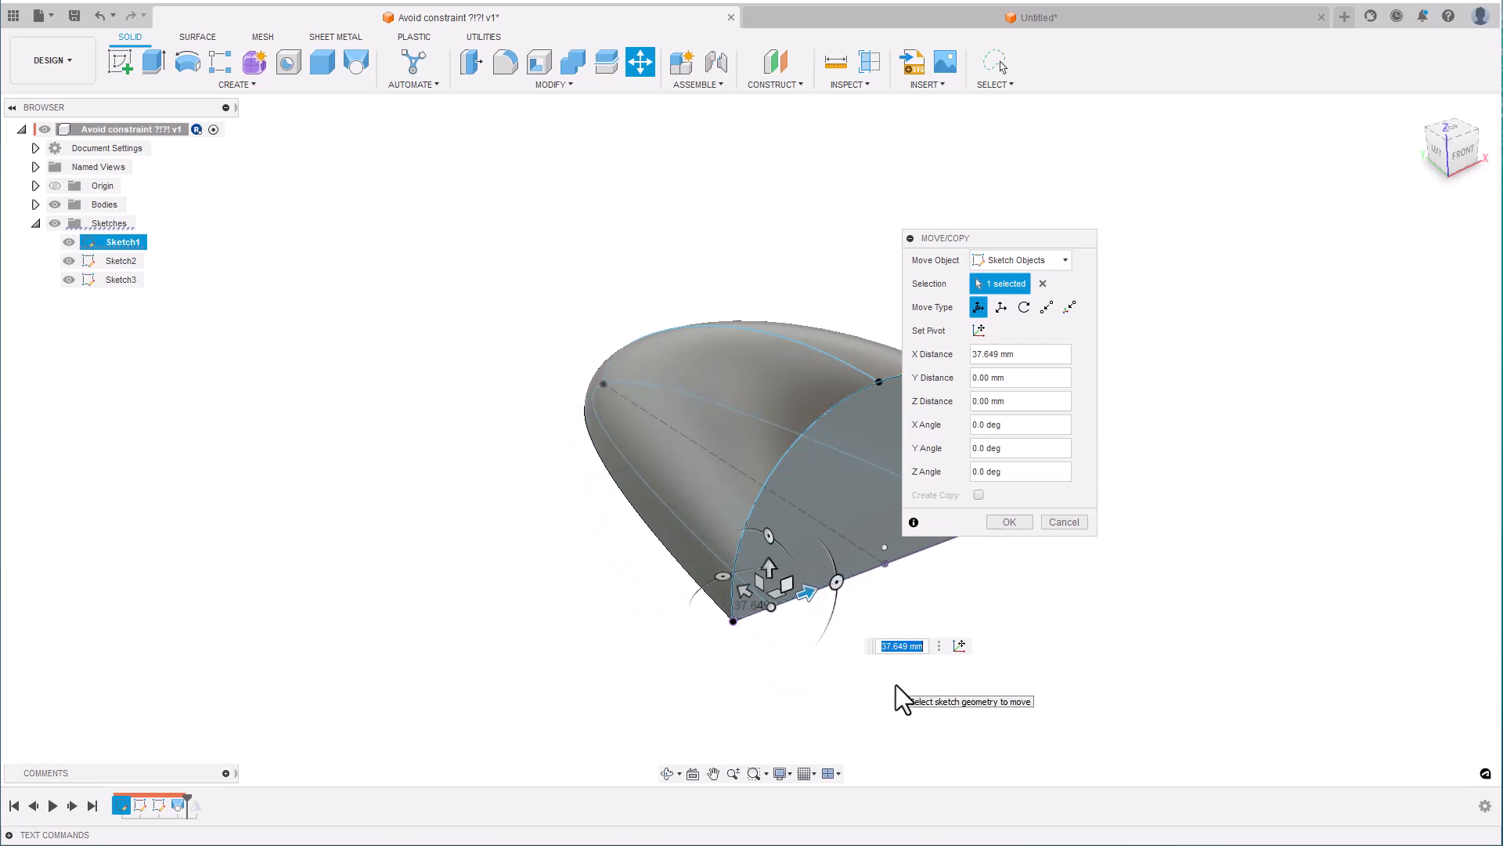
key(Return)
- Move the sketch point at the body's nose toward the flat face to reshape the body, and return to the Untitled design
shift+middle_drag(896, 684, 599, 505)
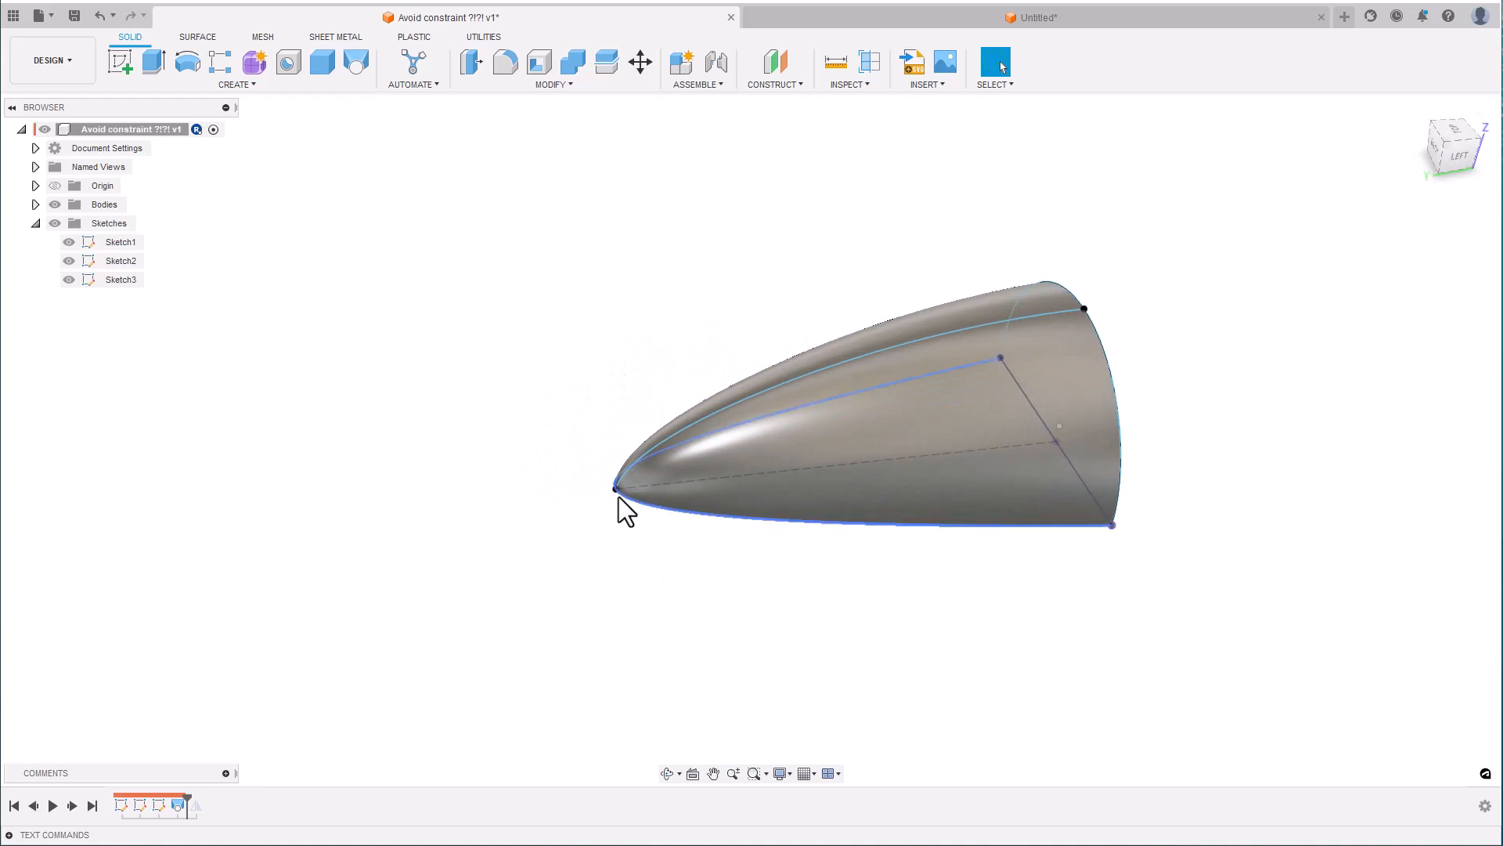
click(726, 480)
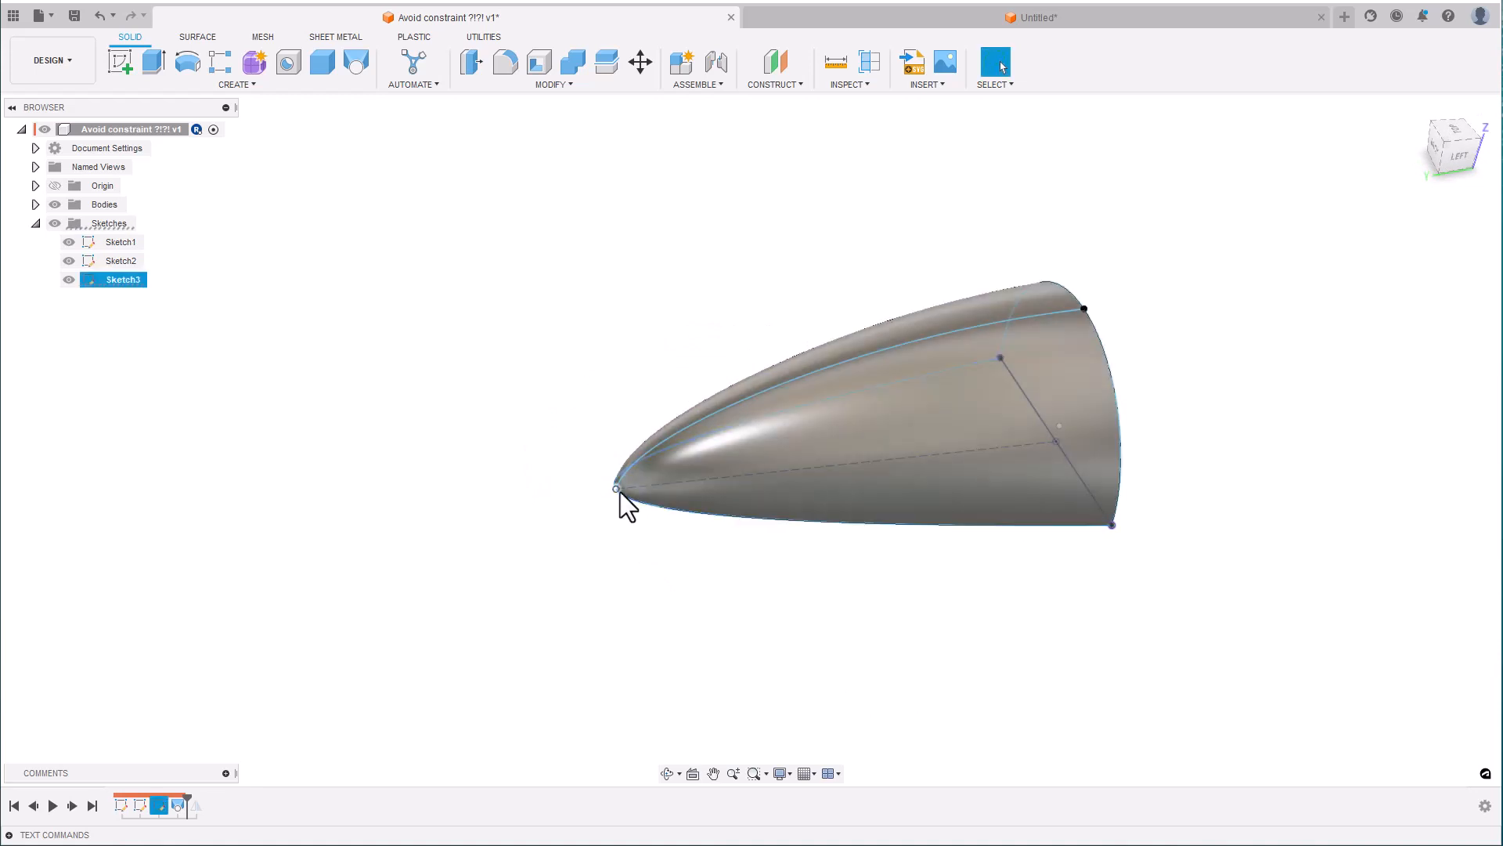
drag(614, 490, 833, 480)
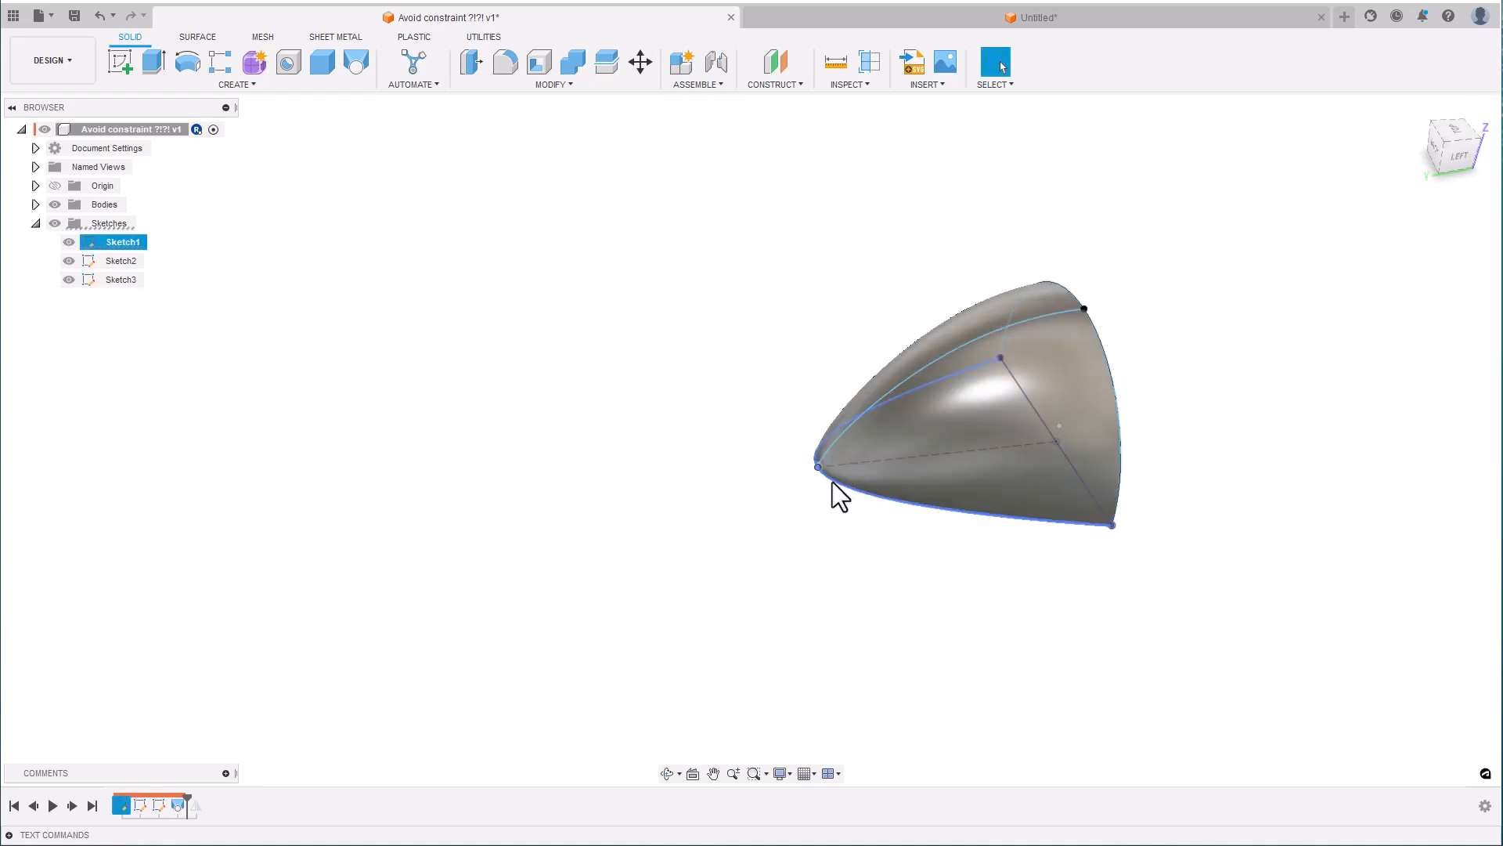
click(619, 509)
shift+middle_drag(618, 509, 618, 509)
shift+middle_drag(707, 443, 711, 415)
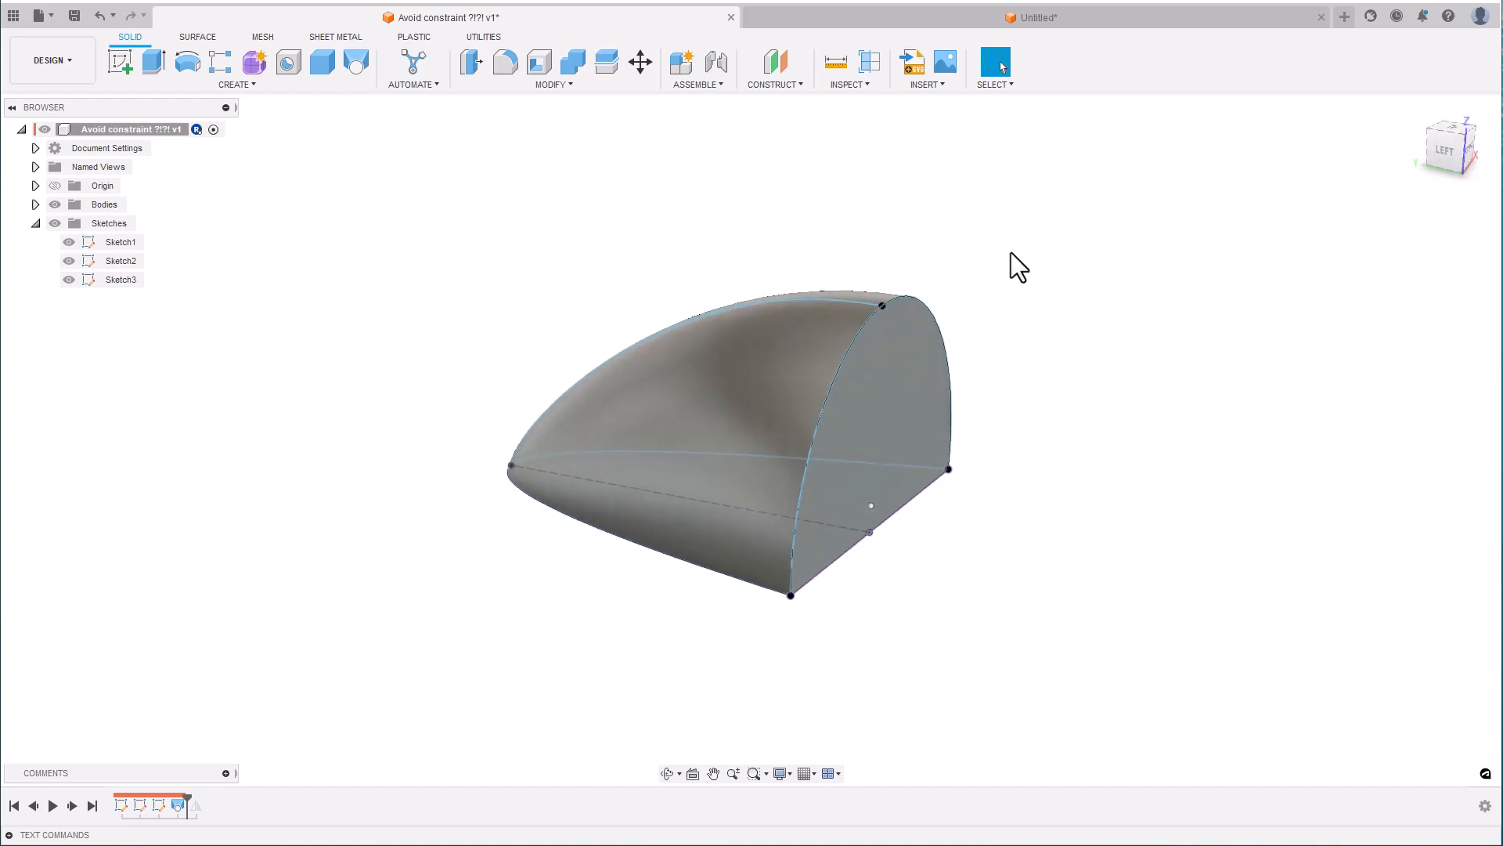
click(895, 314)
click(1034, 16)
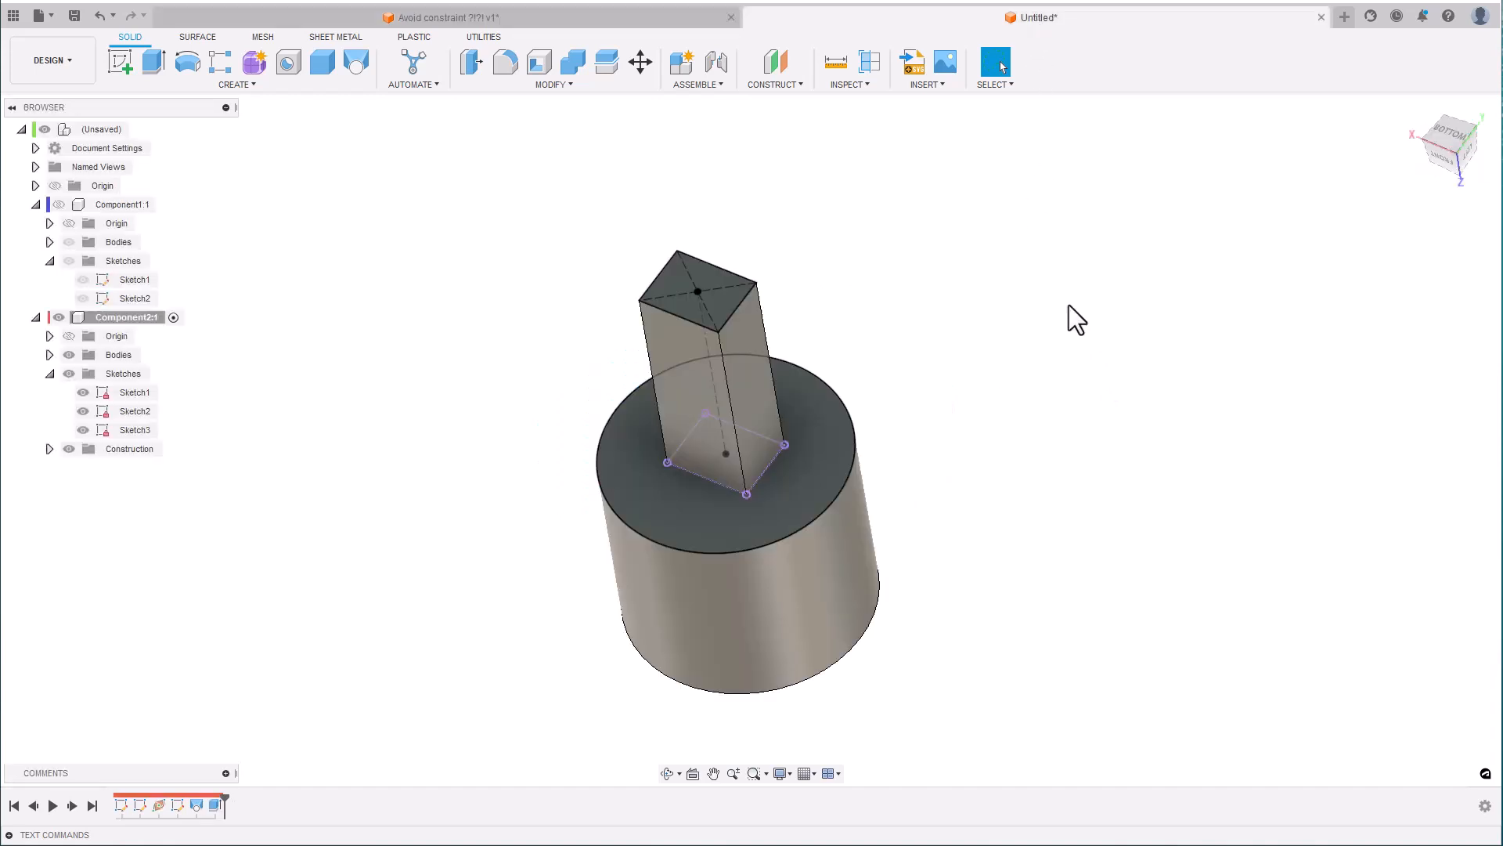